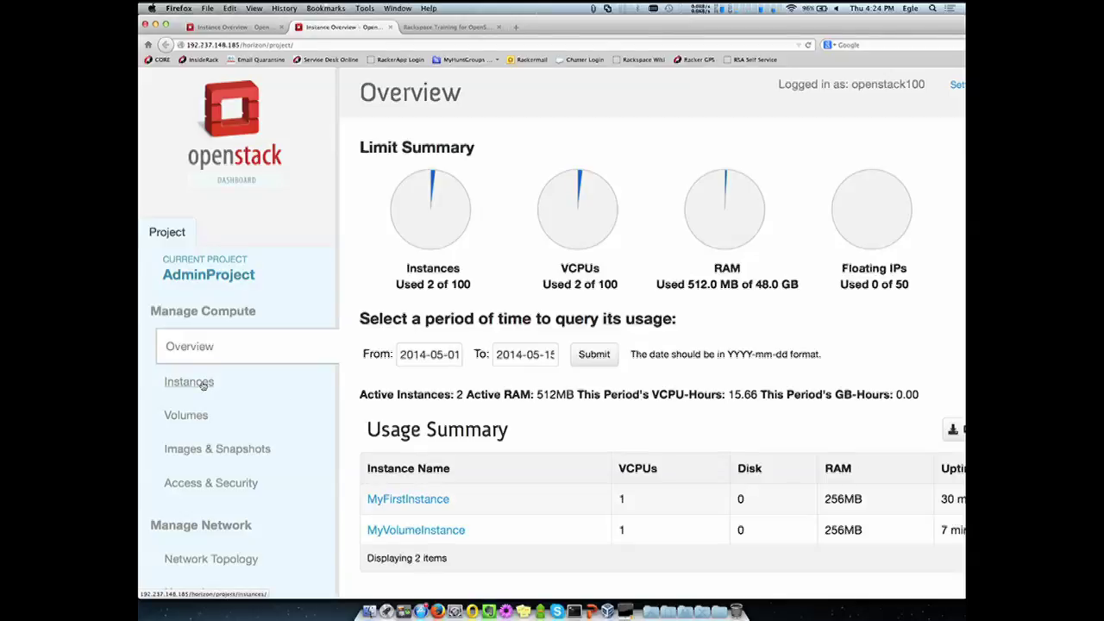
Try to open the project's Instances page, including by editing the page address
click(192, 382)
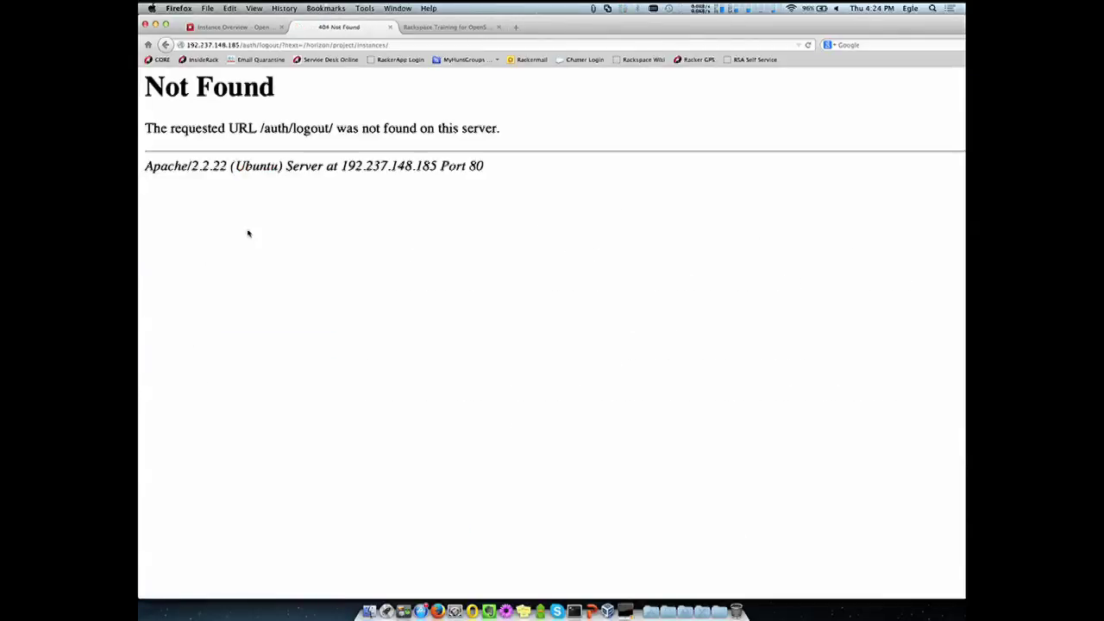
click(376, 45)
key(Return)
drag(243, 45, 403, 44)
text(a)
key(Return)
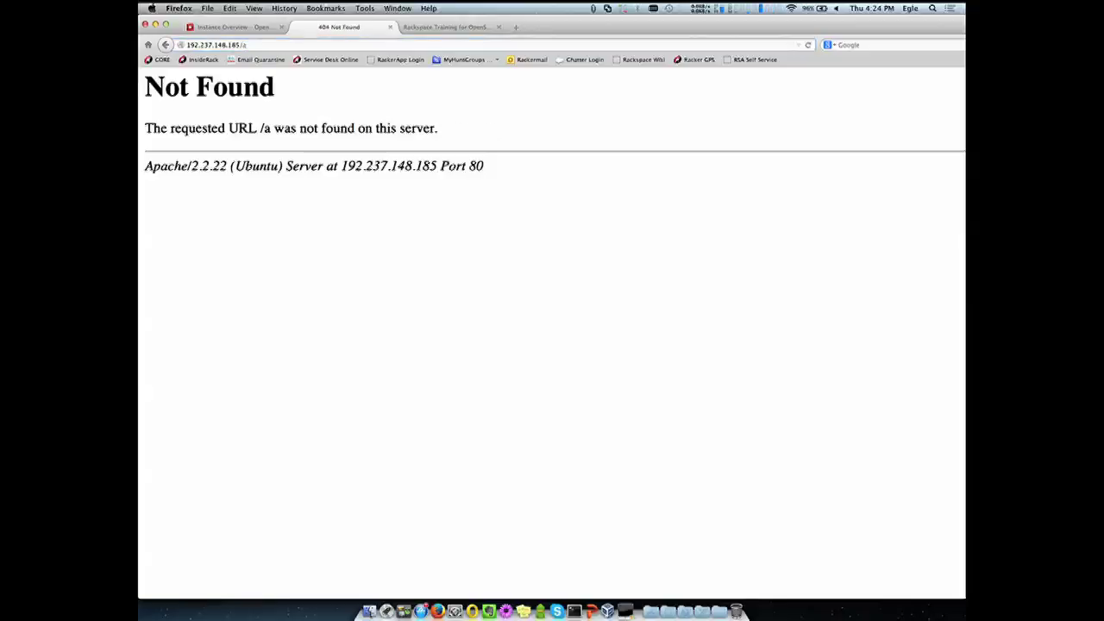
Return to the OpenStack project overview by loading the server's root address 192.237.148.185
click(366, 44)
click(365, 44)
key(BackSpace)
key(BackSpace)
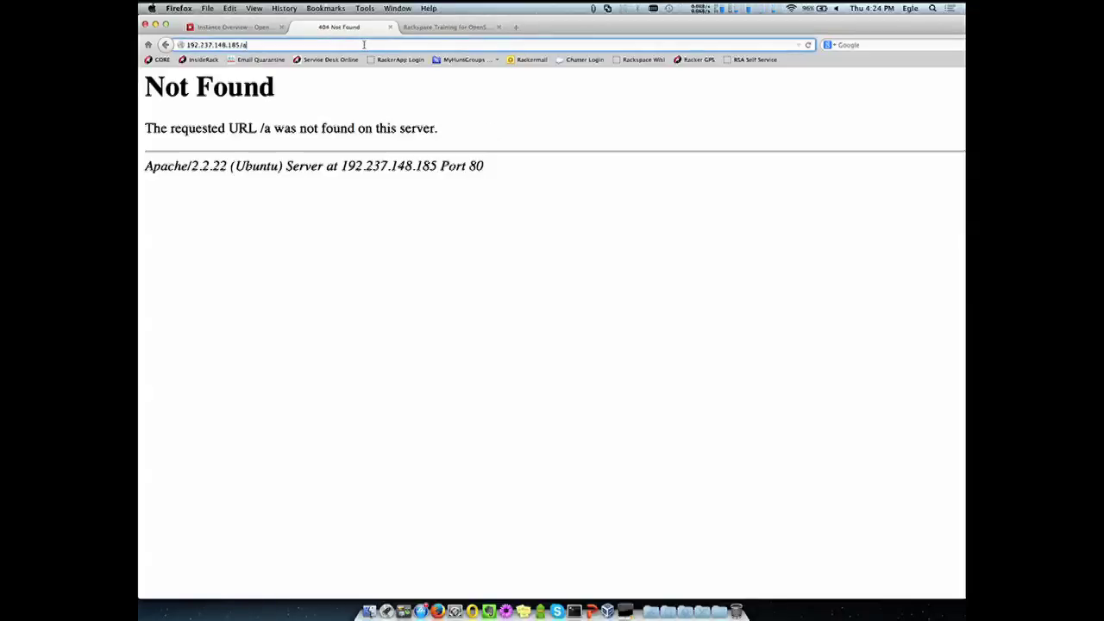
key(Return)
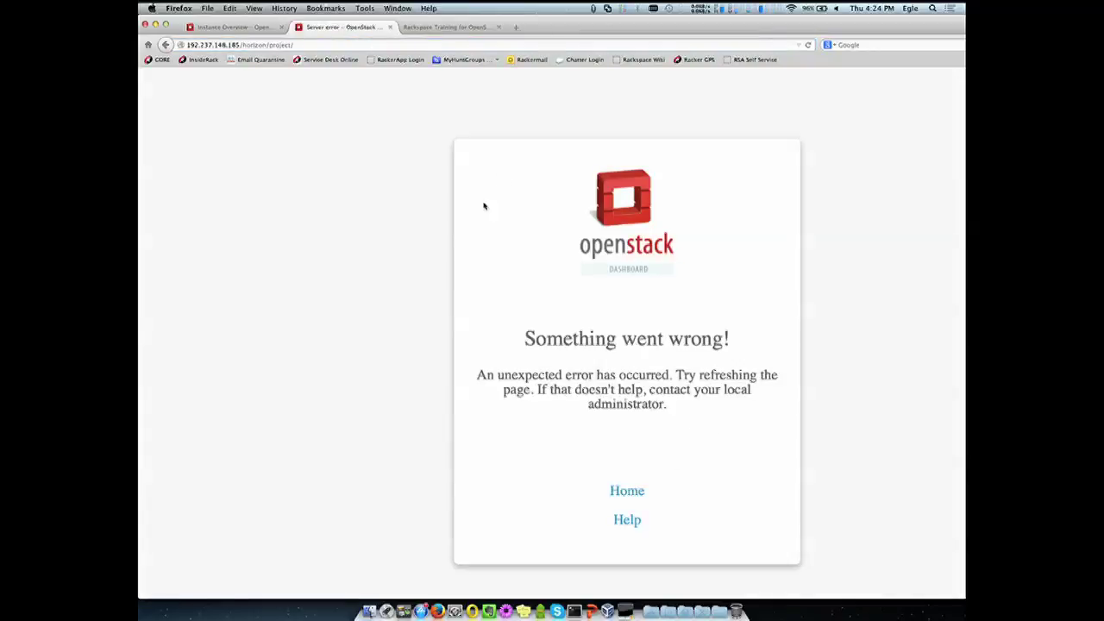
click(363, 45)
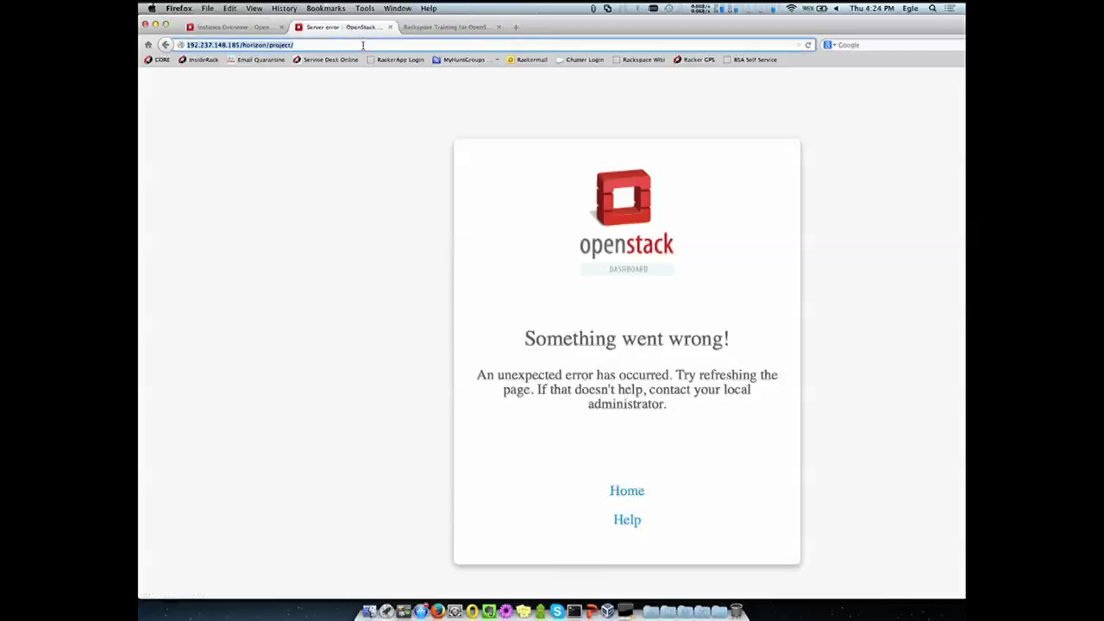
click(363, 45)
key(BackSpace)
key(BackSpace)
key(BackSpace)
key(Return)
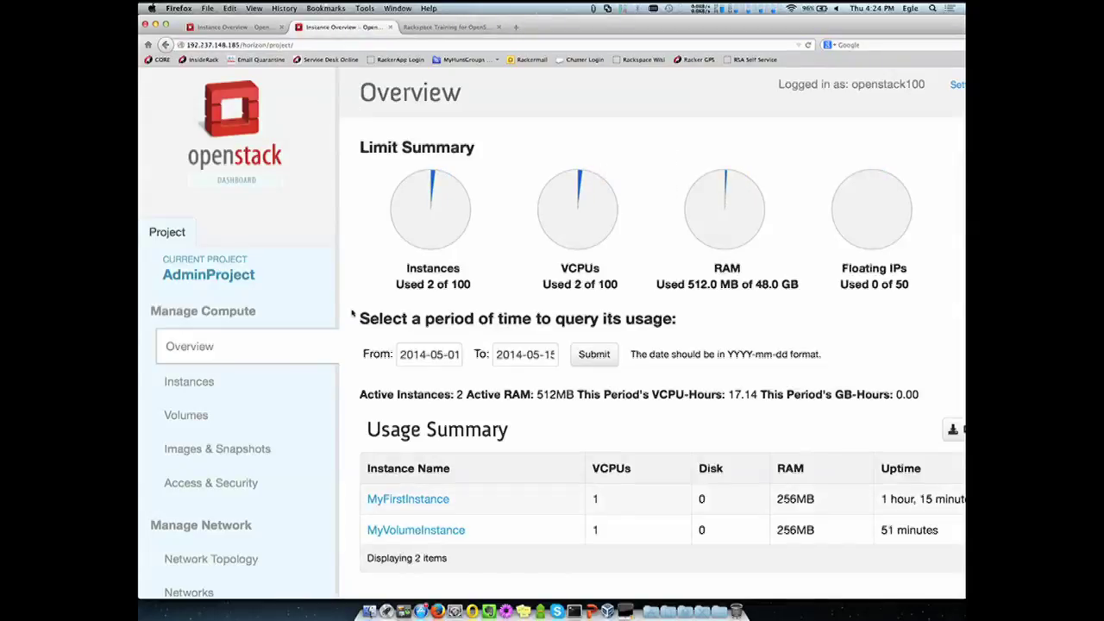
Open the project's Instances list and shrink the page zoom by four levels so more columns fit
click(215, 386)
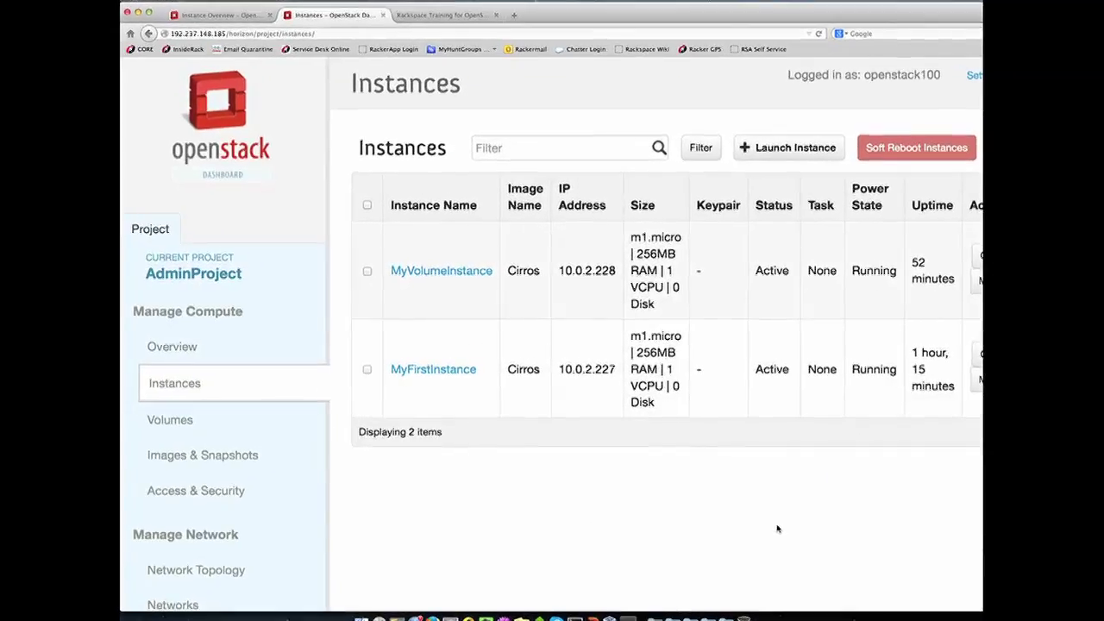
click(241, 0)
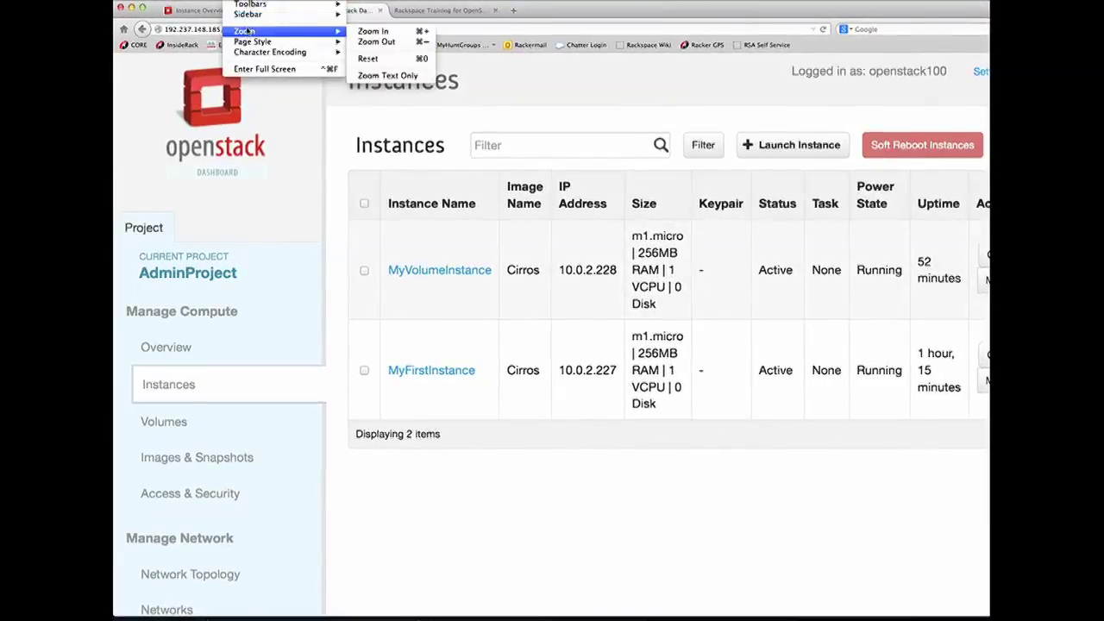
mouse_move(320, 30)
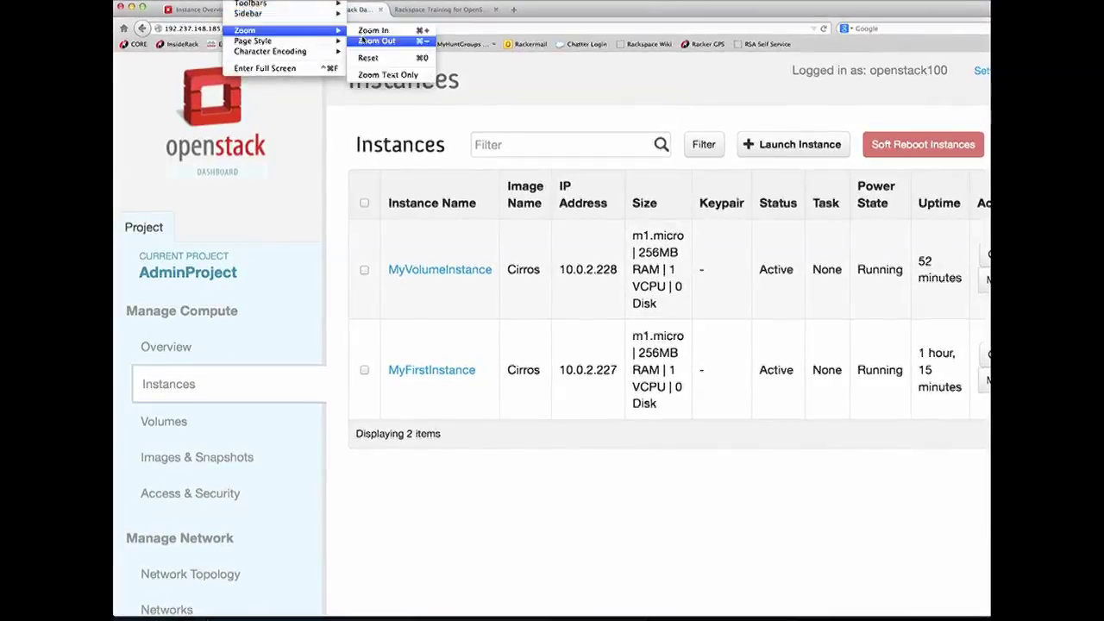
click(360, 41)
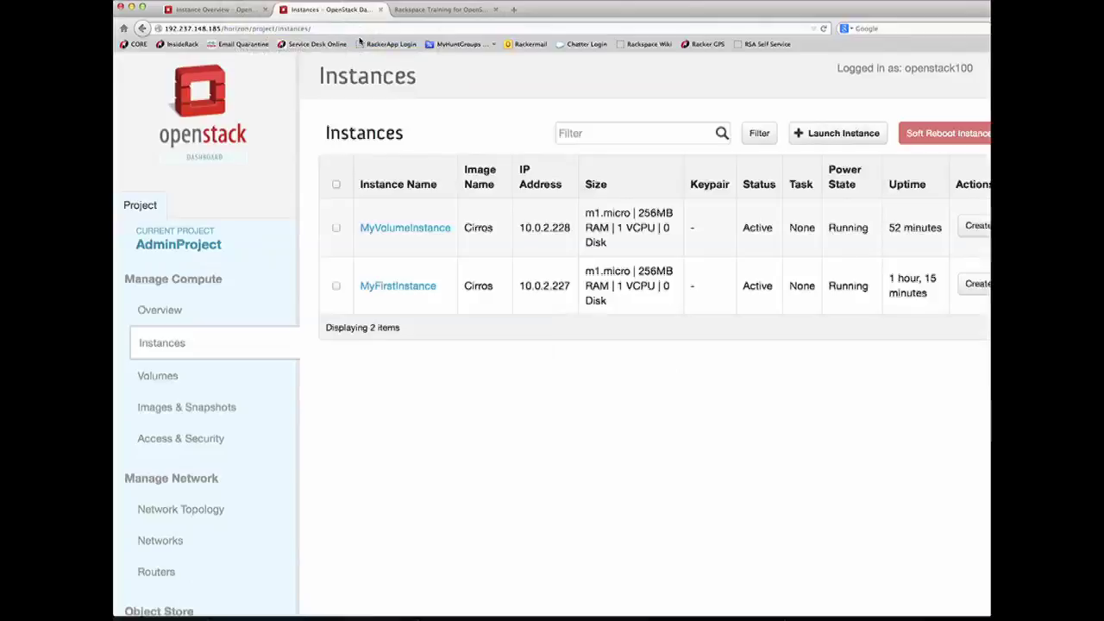
key(super+minus)
key(super+minus)
key(super+minus)
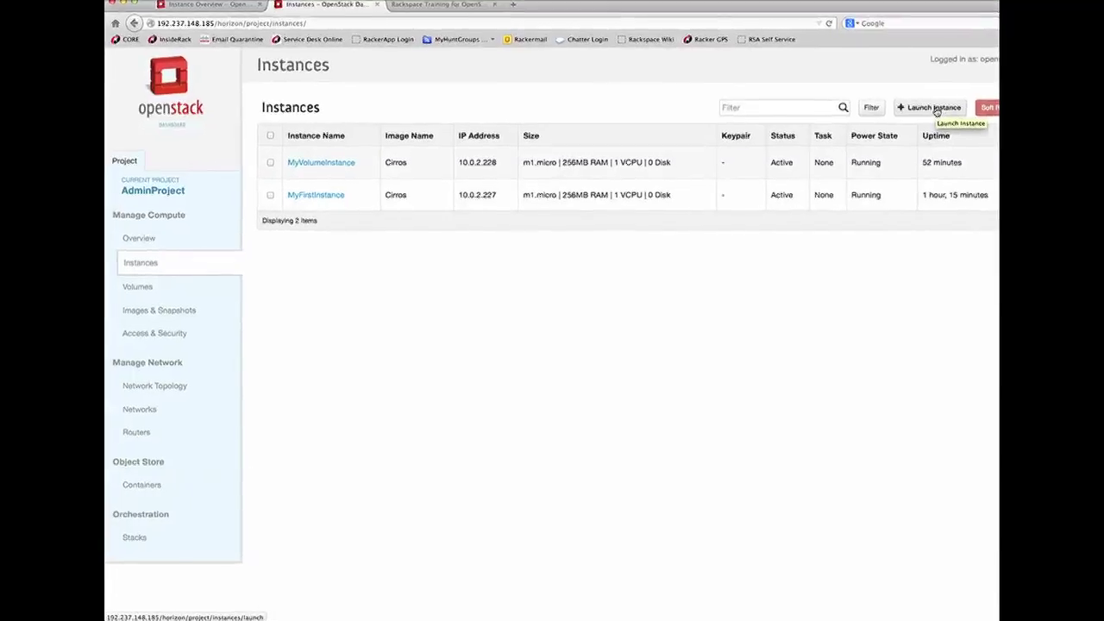
Start a new instance named selfie that boots from the Cirros (12.5 MB) image
click(936, 111)
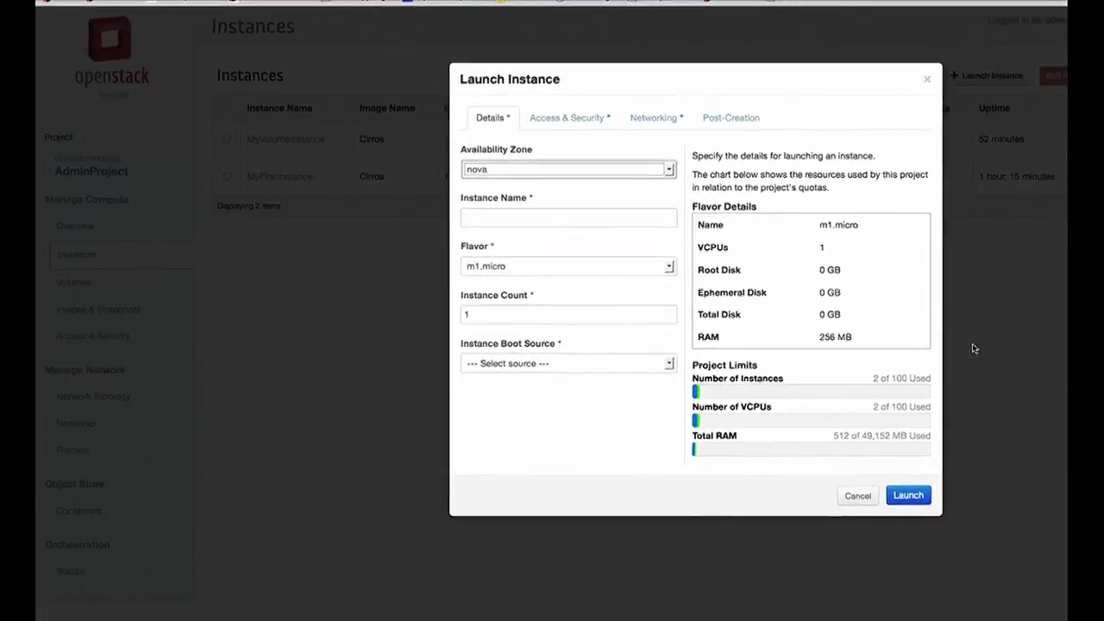
click(557, 215)
text(selfie)
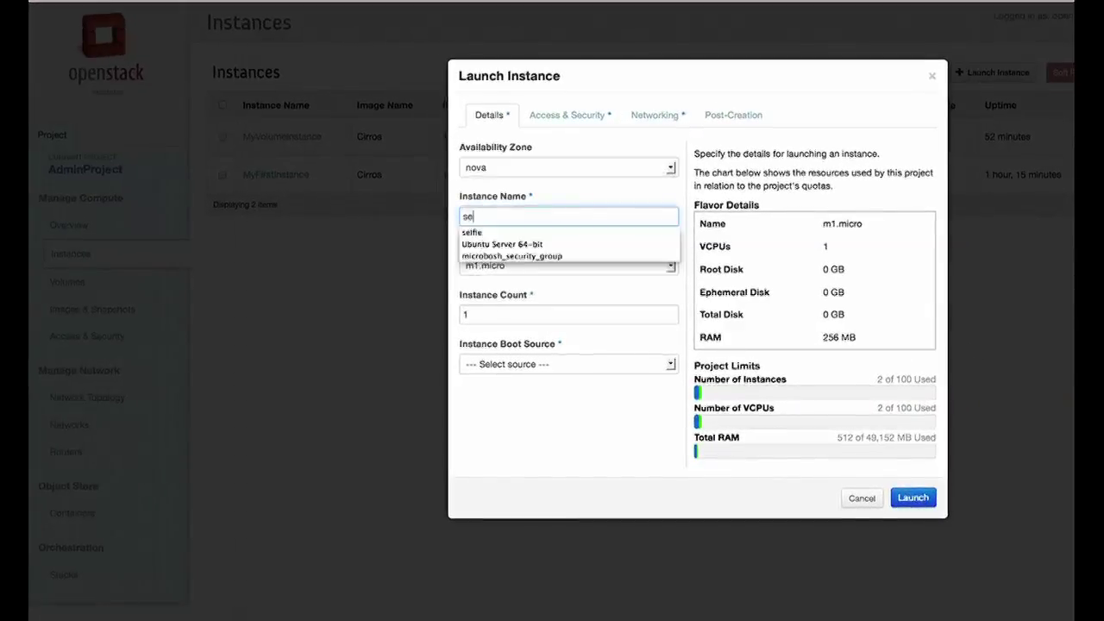
click(594, 402)
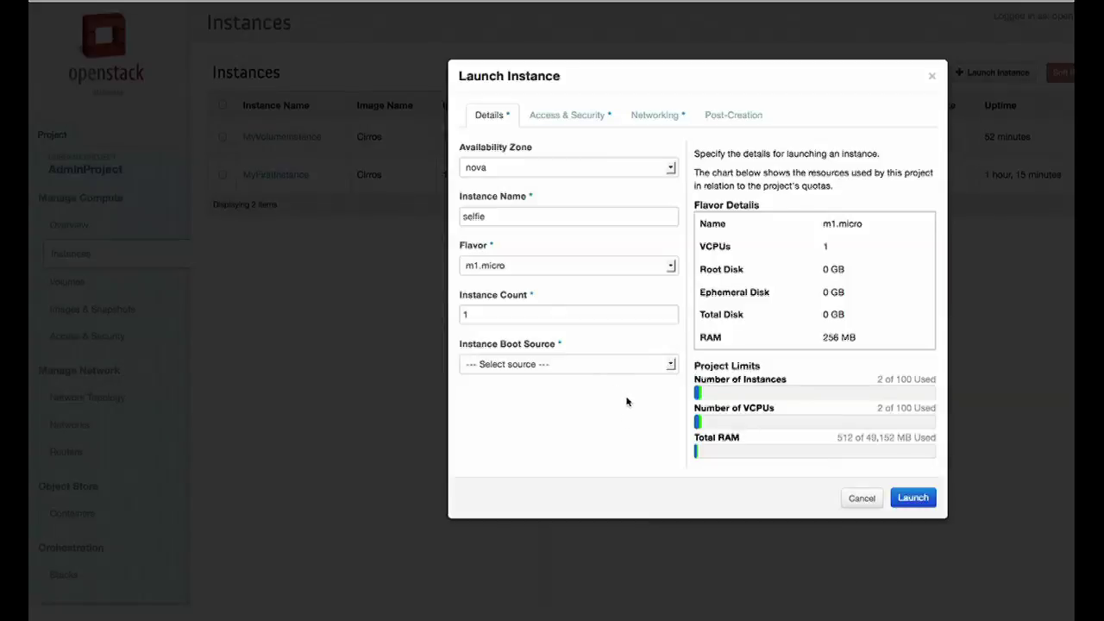
click(667, 367)
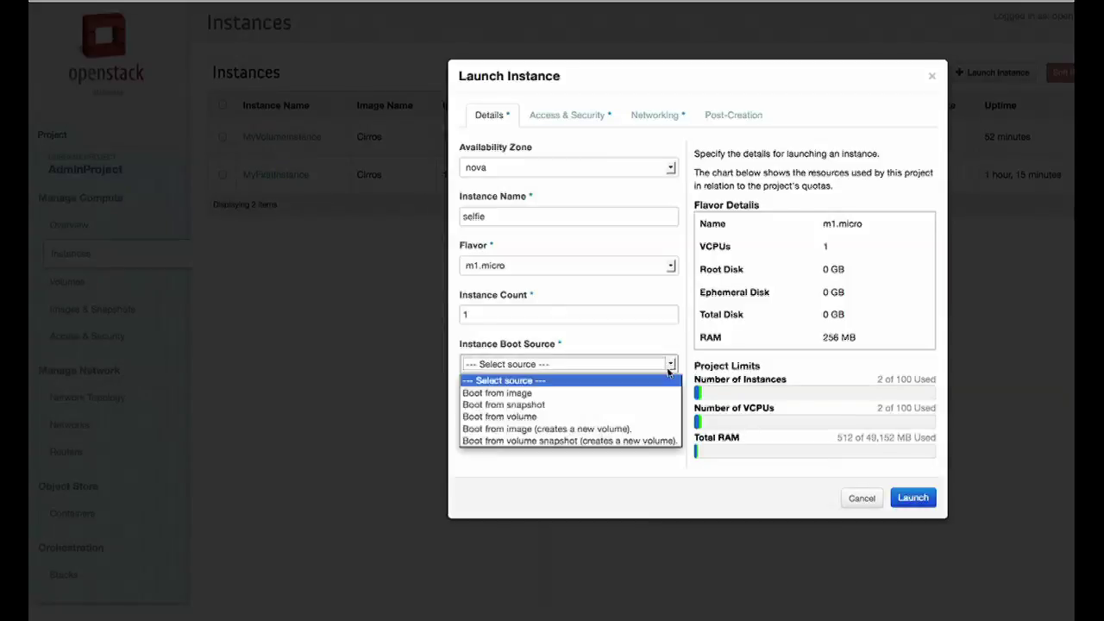
click(530, 395)
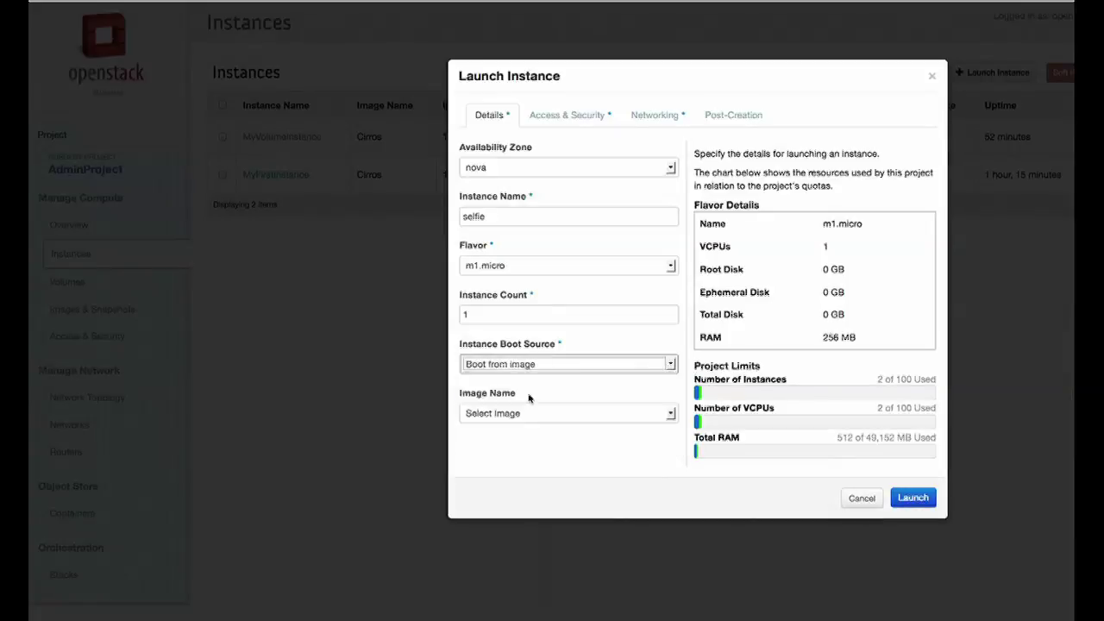
click(669, 417)
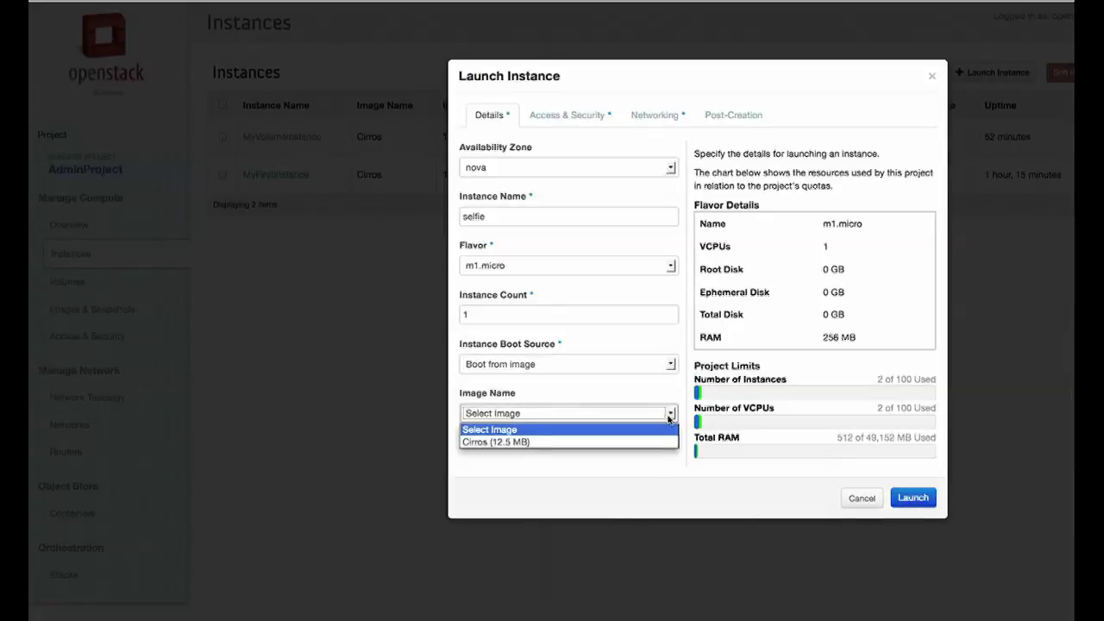
click(595, 442)
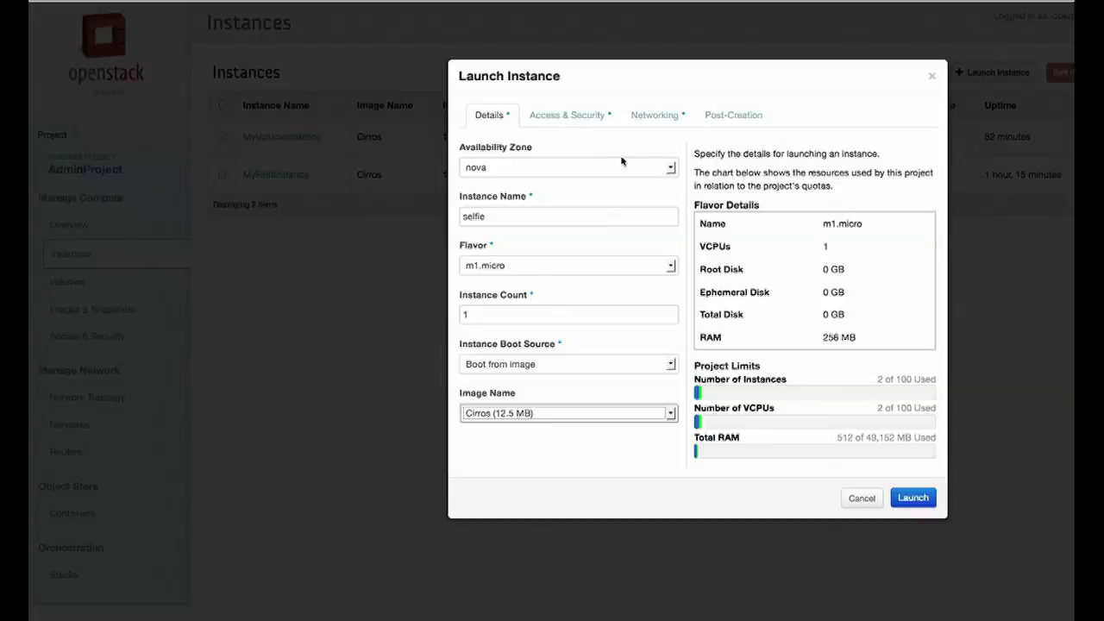
Assign MyPublicNetwork to the new instance and launch it
click(658, 118)
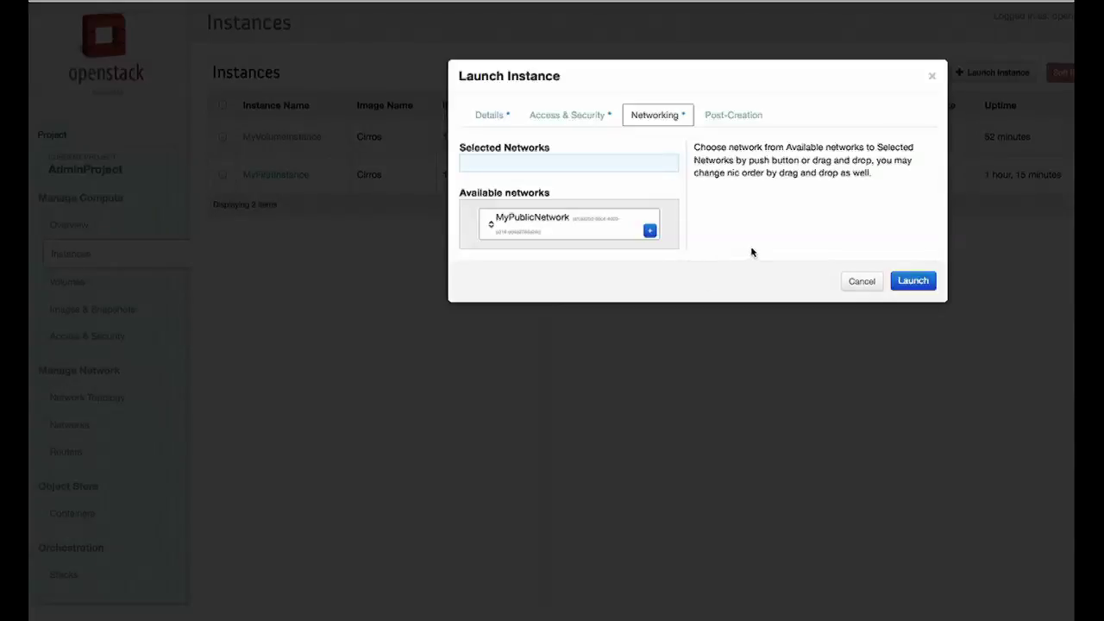
drag(651, 232, 646, 169)
drag(650, 230, 640, 173)
drag(557, 216, 542, 165)
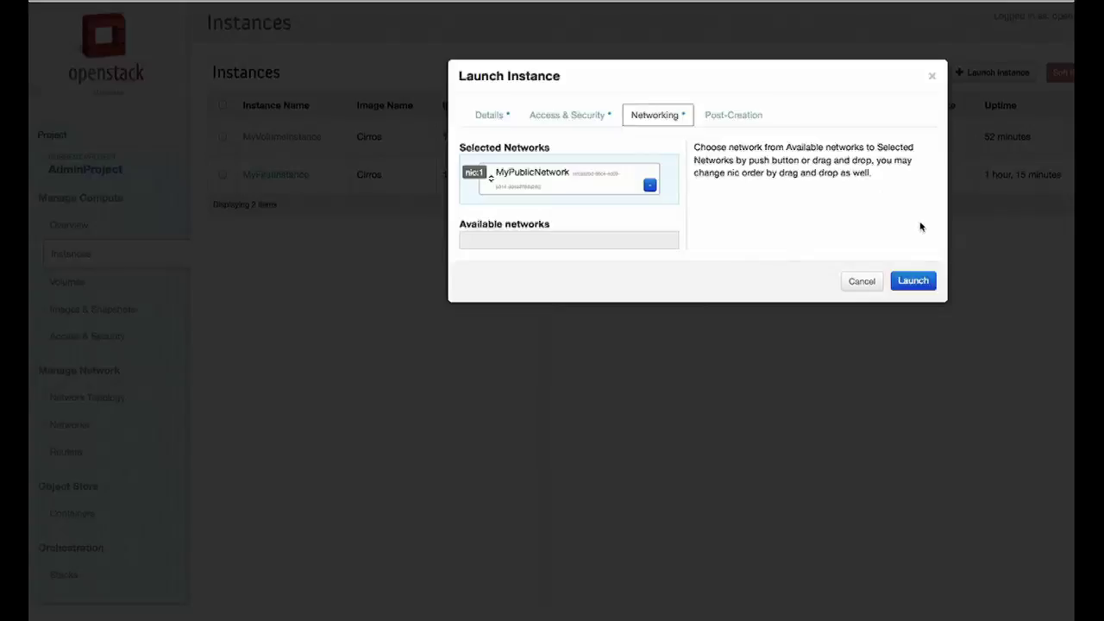
click(914, 282)
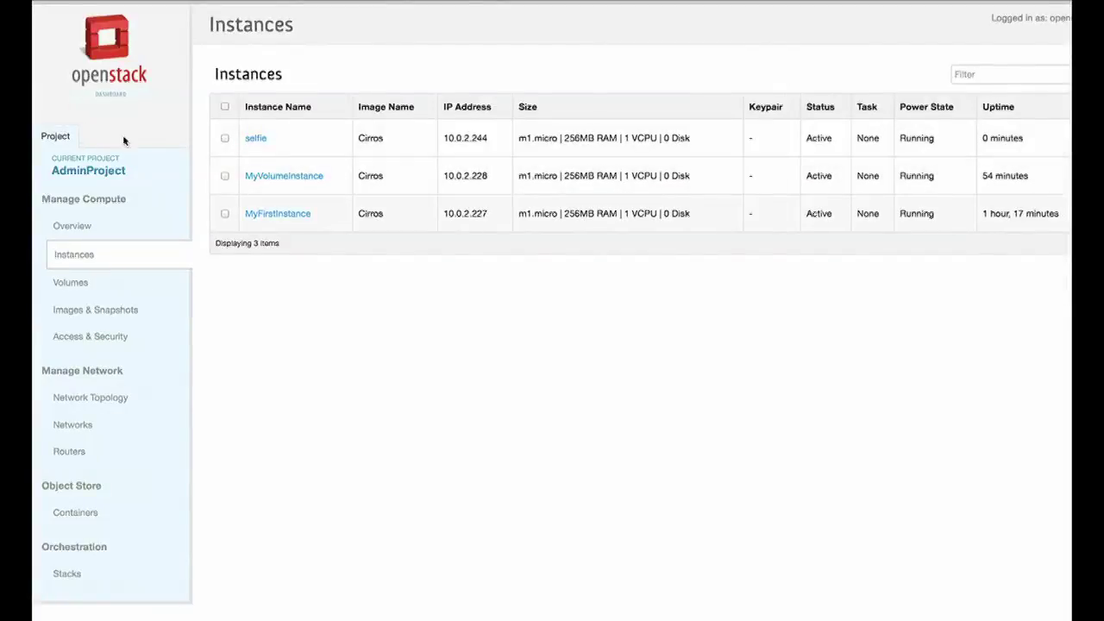
Open the details of the selfie instance and examine its overview, specs, IP addresses and security groups
click(255, 140)
click(256, 140)
key(Return)
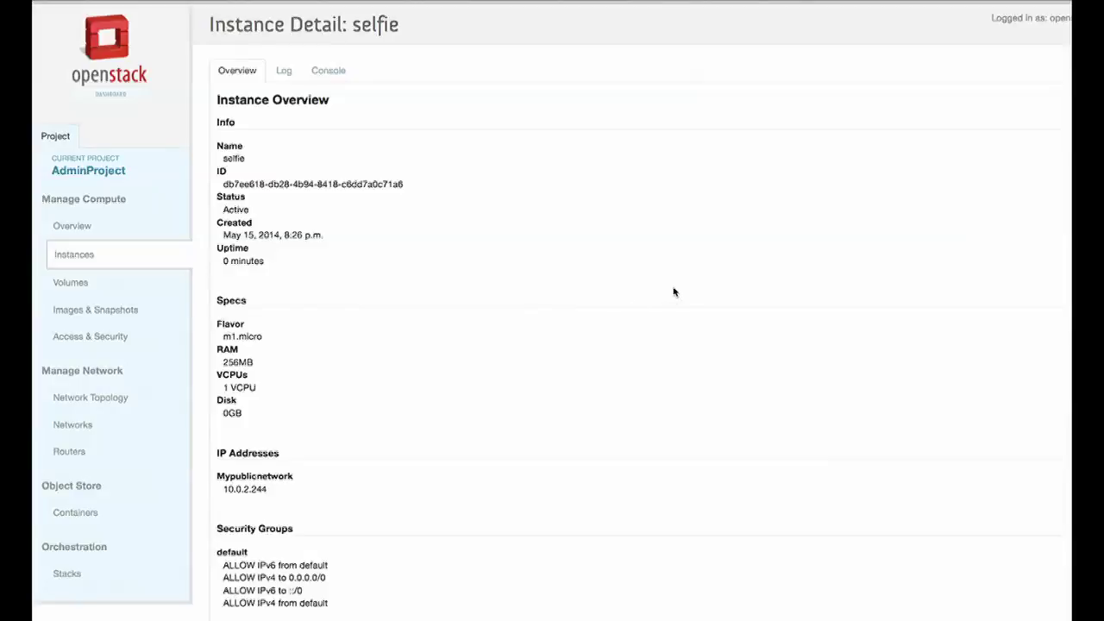
scroll(675, 291, down, 3)
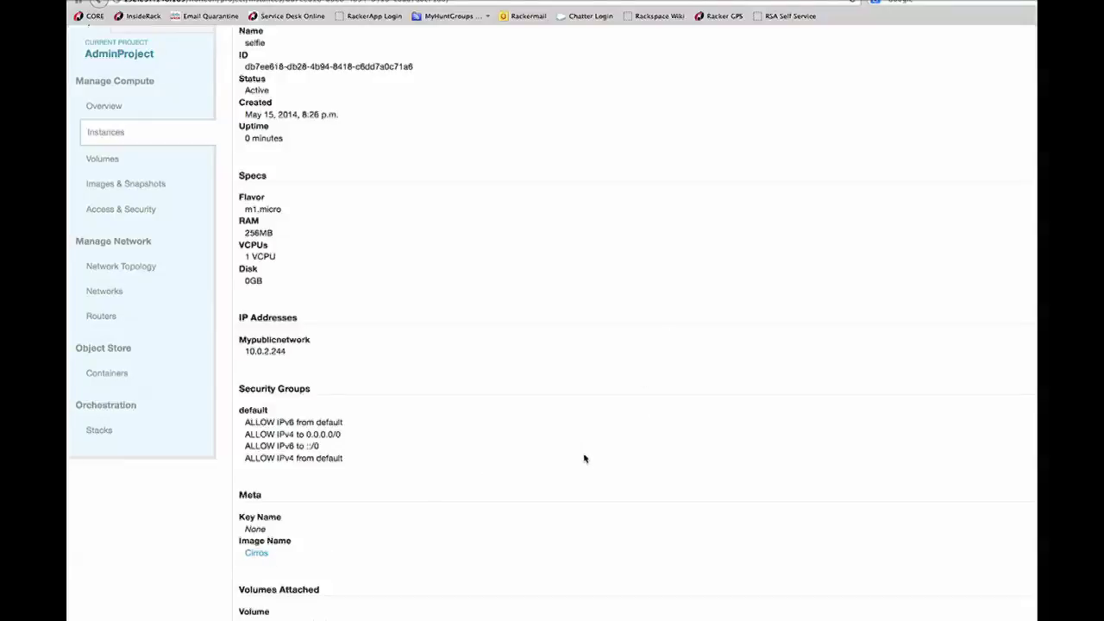
scroll(584, 456, up, 3)
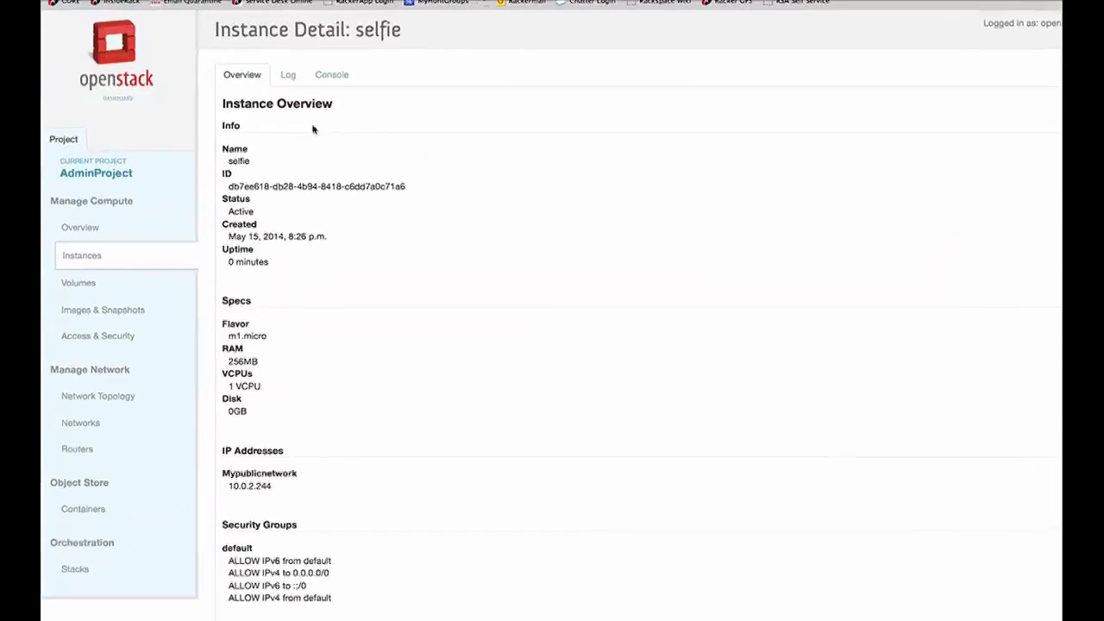
View the selfie instance's console log and try to show only its console
click(301, 78)
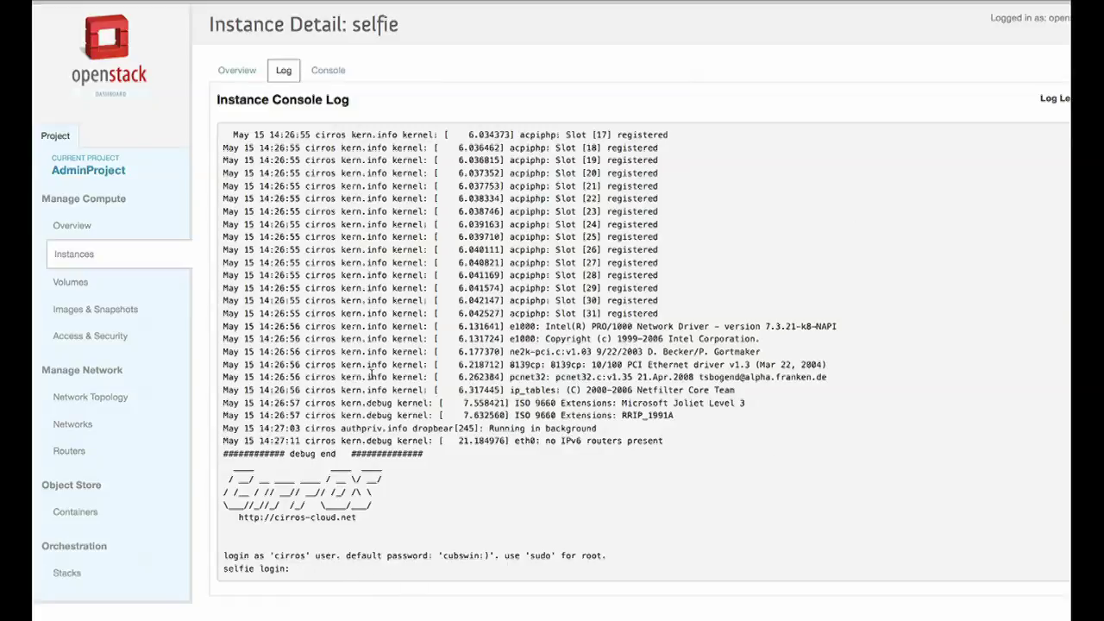
click(338, 71)
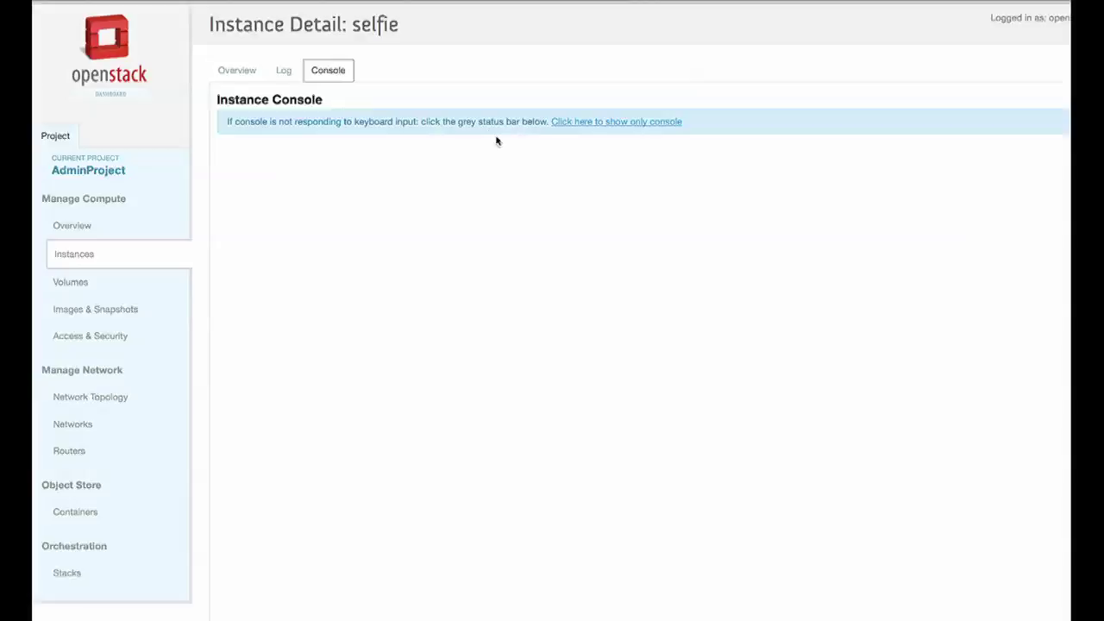
click(607, 122)
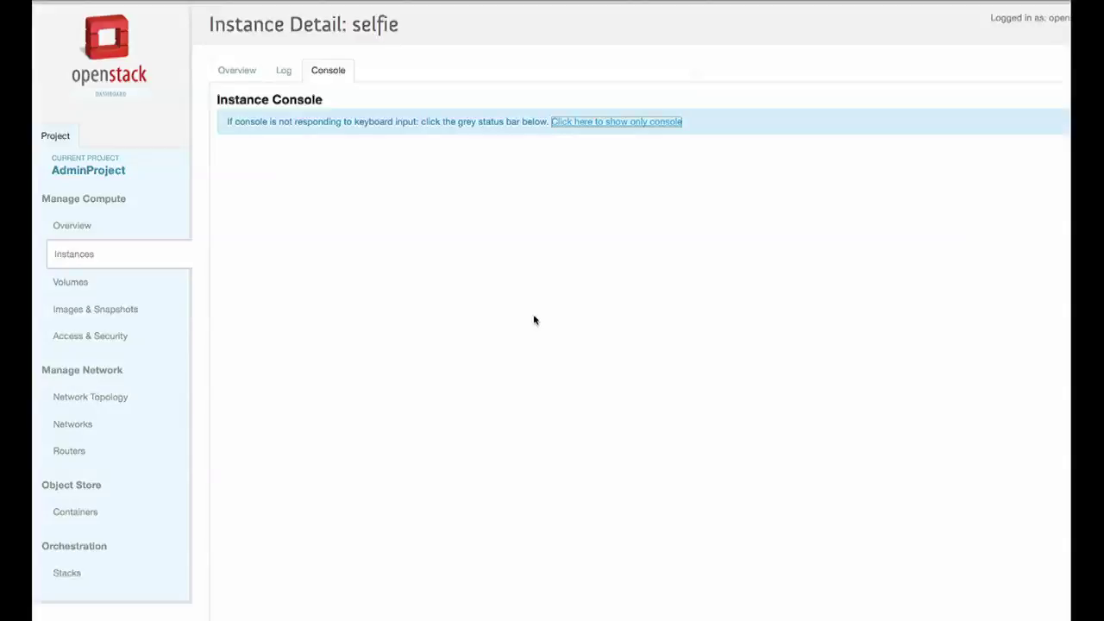
Open the Images & Snapshots page and shrink the page zoom by two levels
click(95, 310)
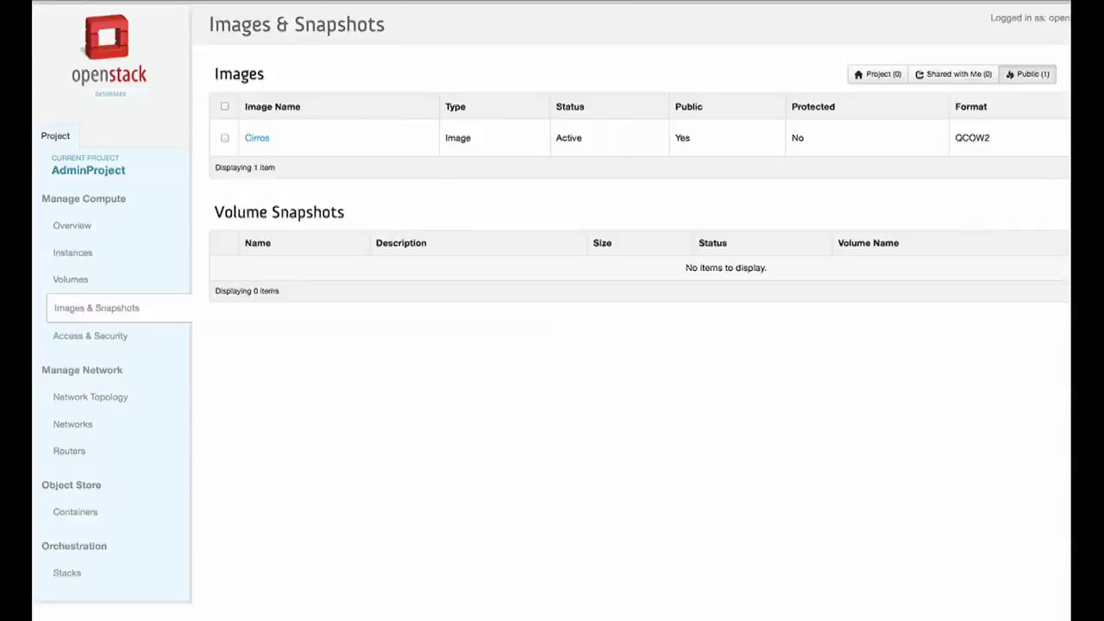
click(177, 0)
mouse_move(233, 0)
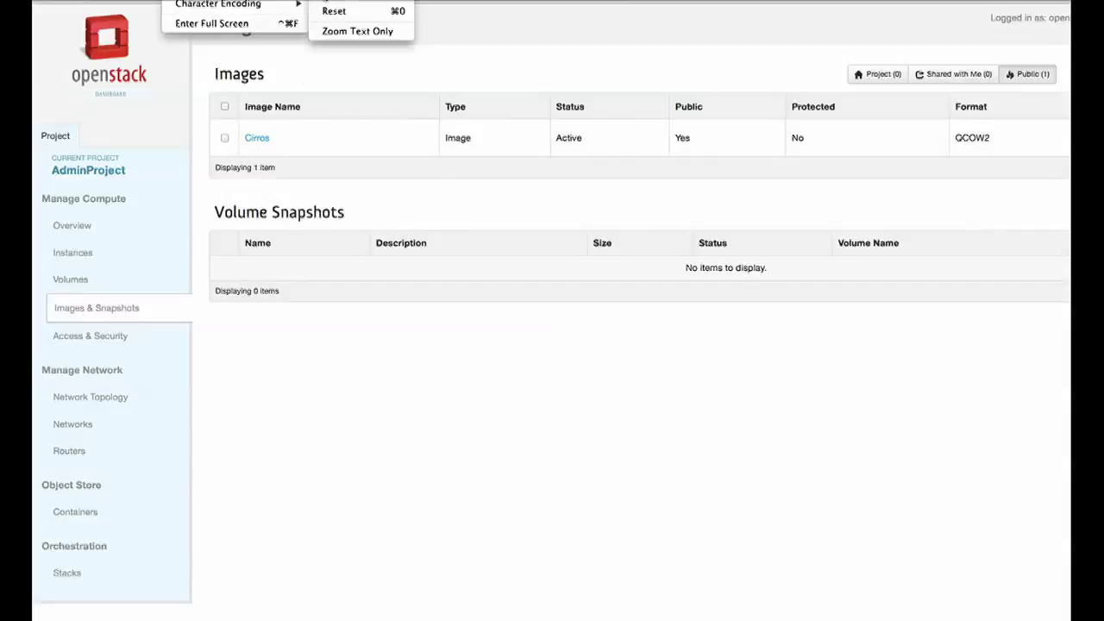
click(354, 0)
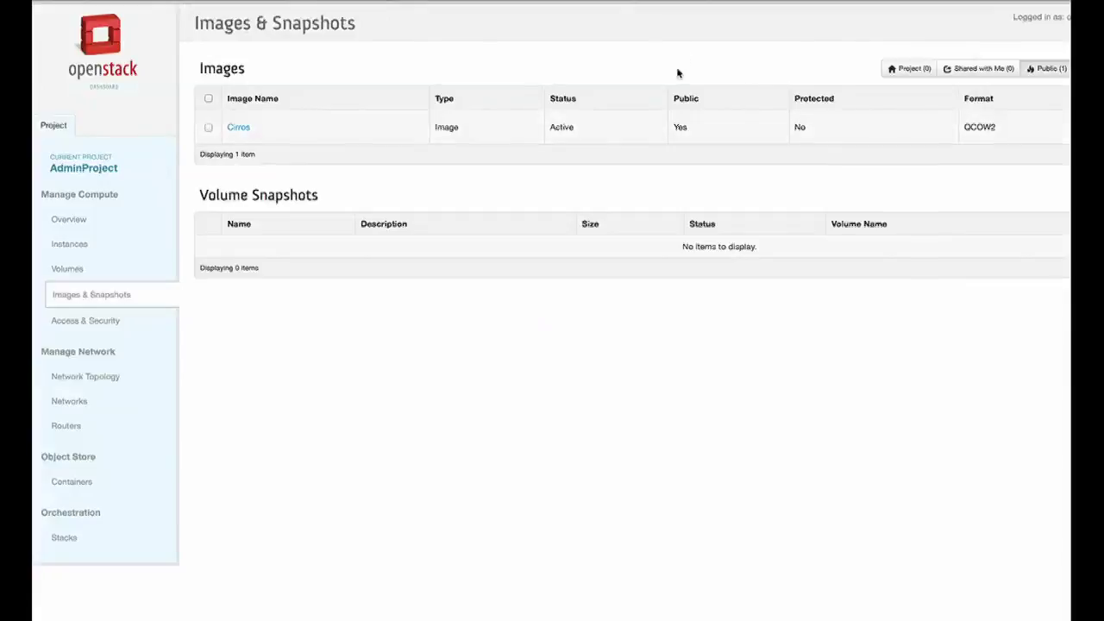
click(172, 0)
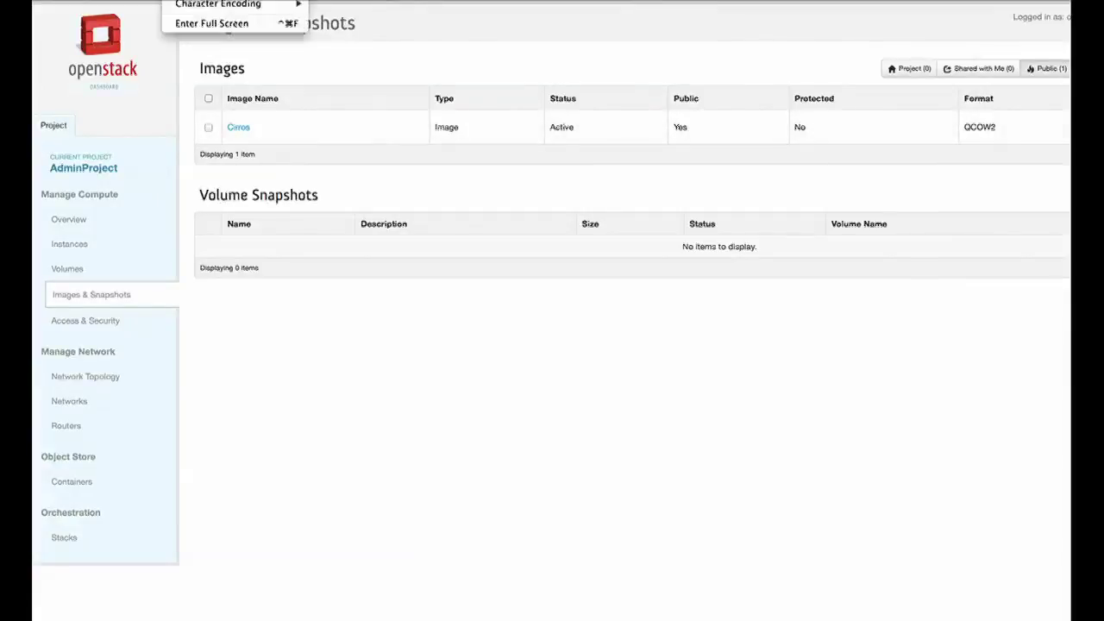
mouse_move(233, 0)
click(354, 0)
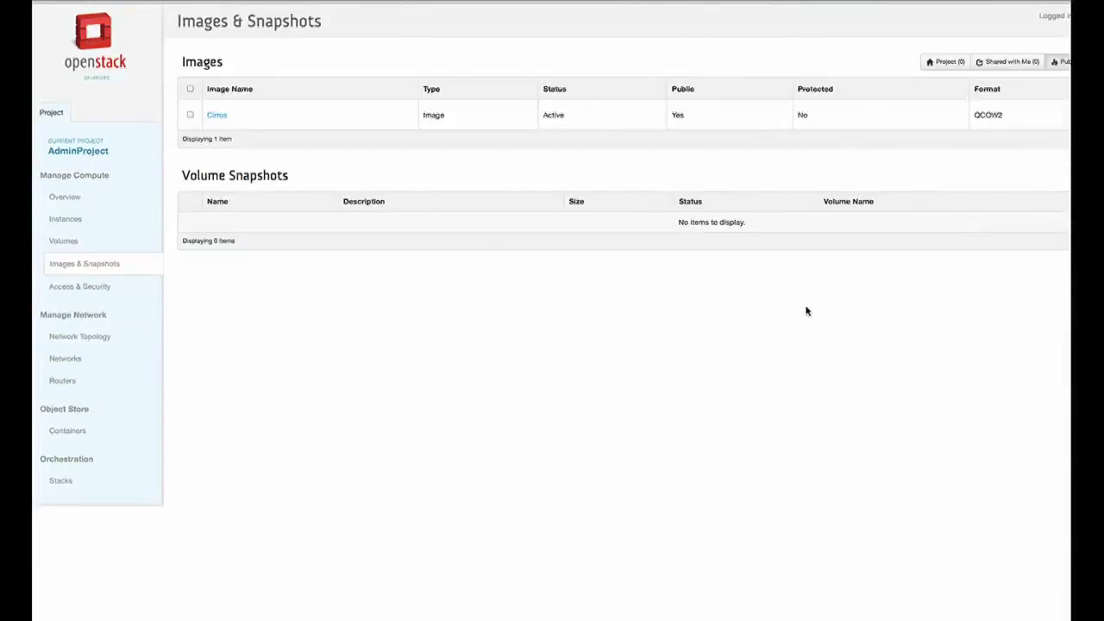
scroll(522, 333, down, 1)
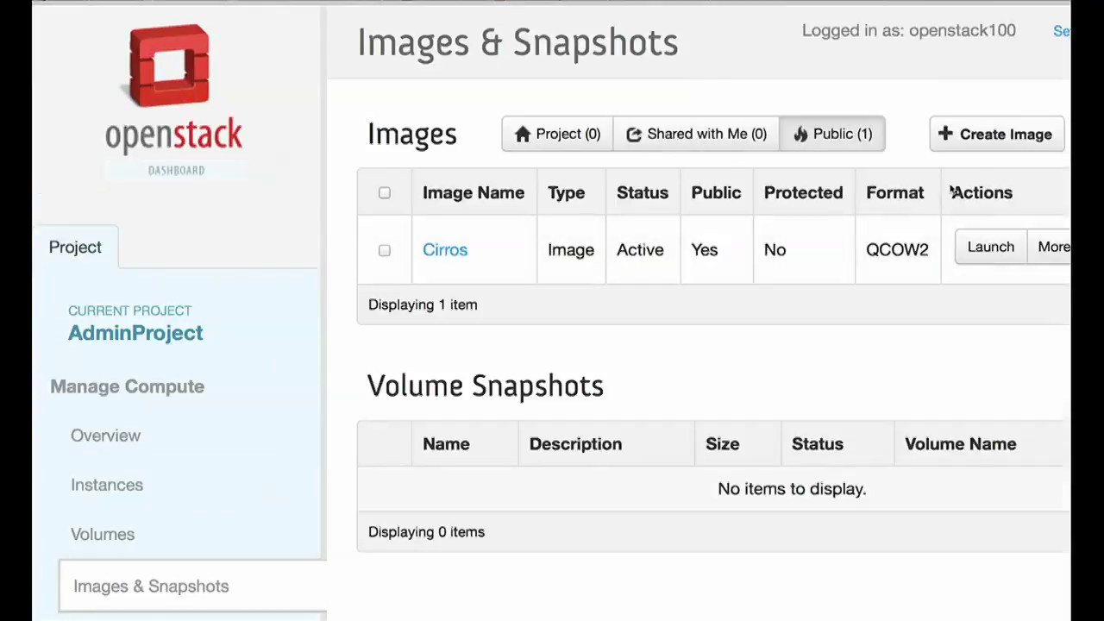
Start creating a new image and name it MyImage
click(997, 140)
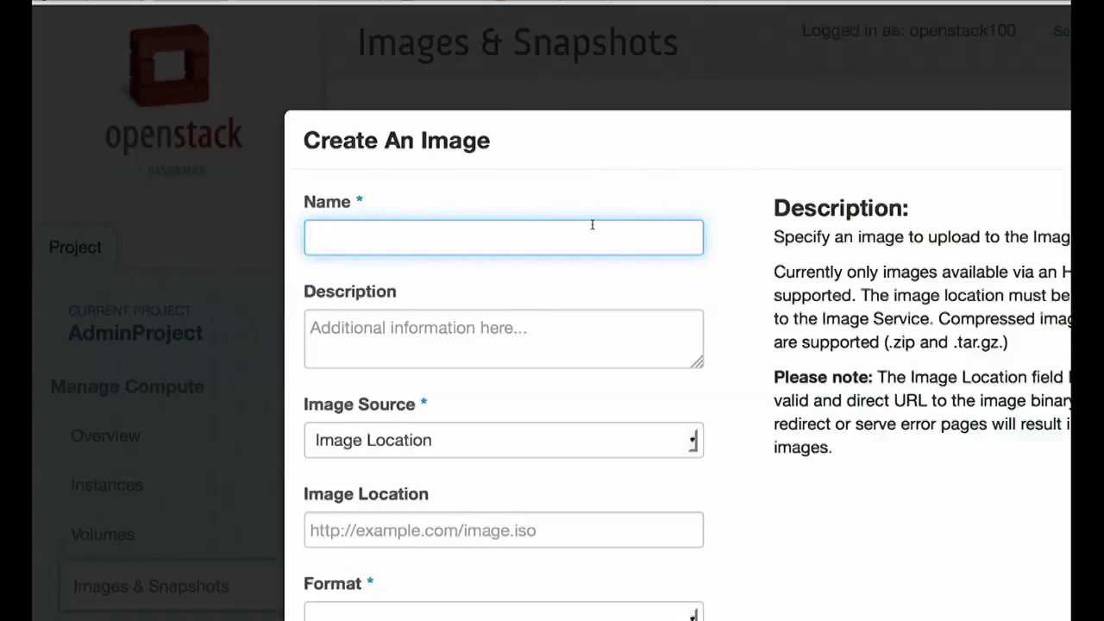
text(s)
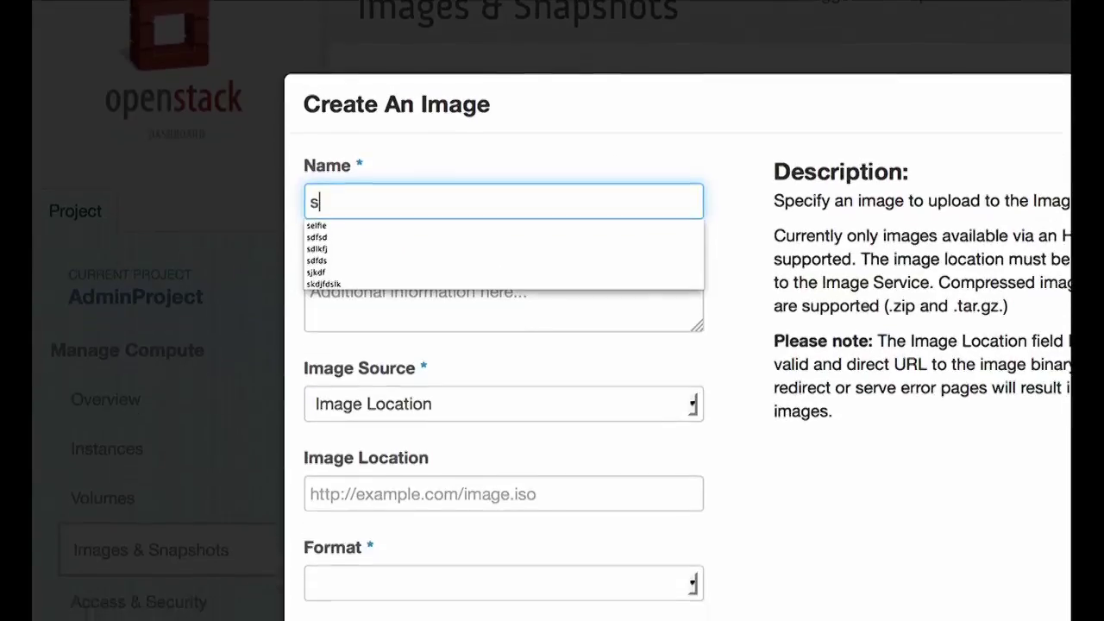
key(BackSpace)
text(My)
key(BackSpace)
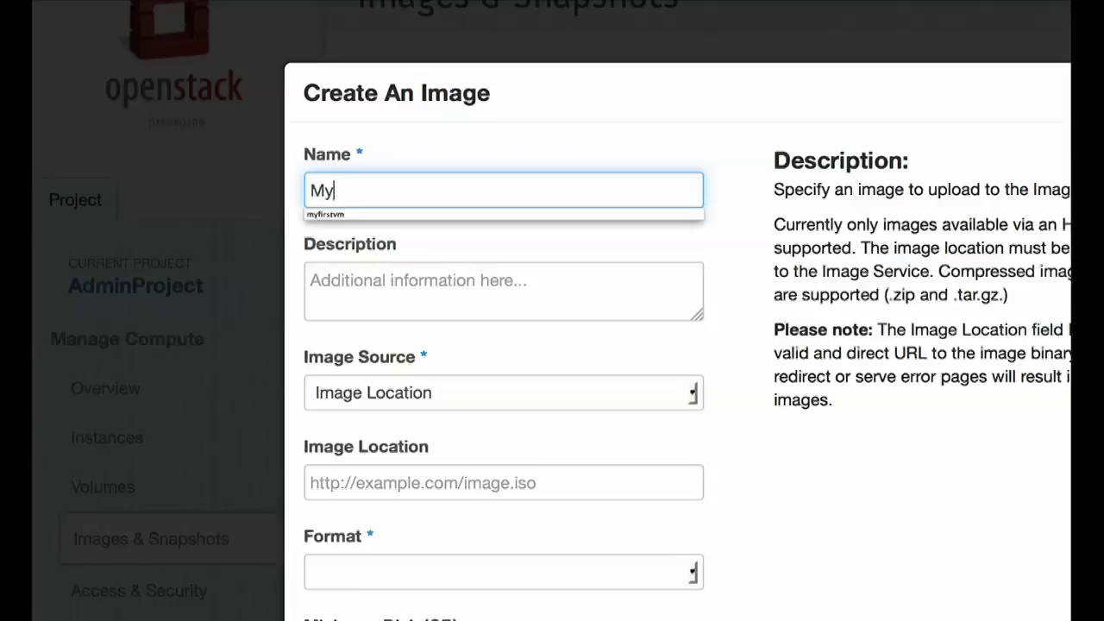
text(In)
key(BackSpace)
text(mage)
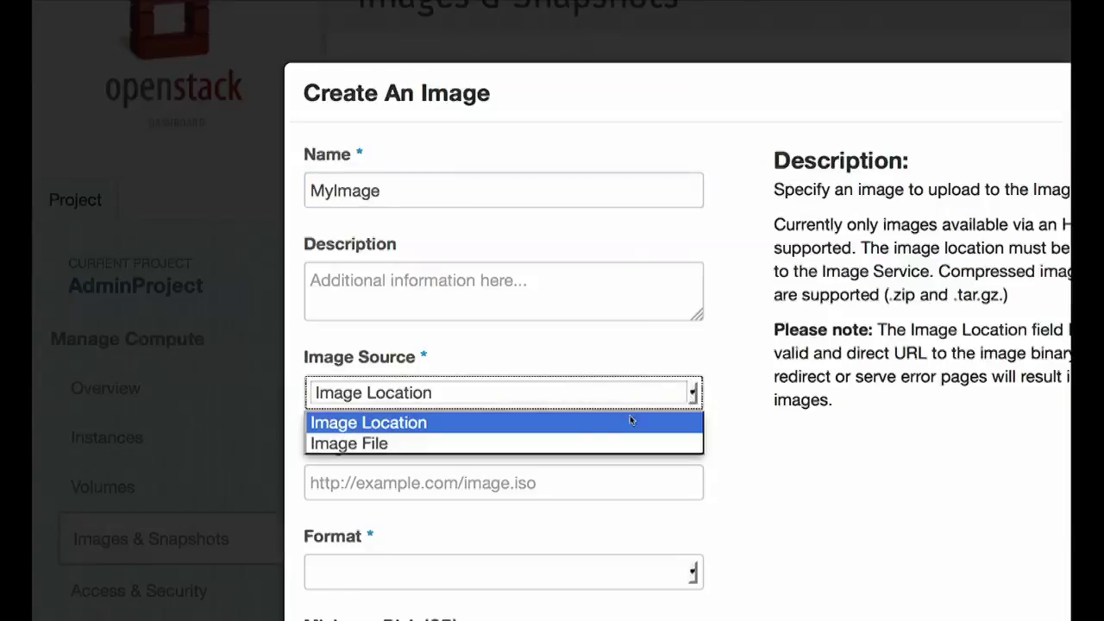
Set the image source to Image File and choose cirros-0.3.1-x86_64-disk.img from the From Zero To Nova folder in Documents
click(420, 446)
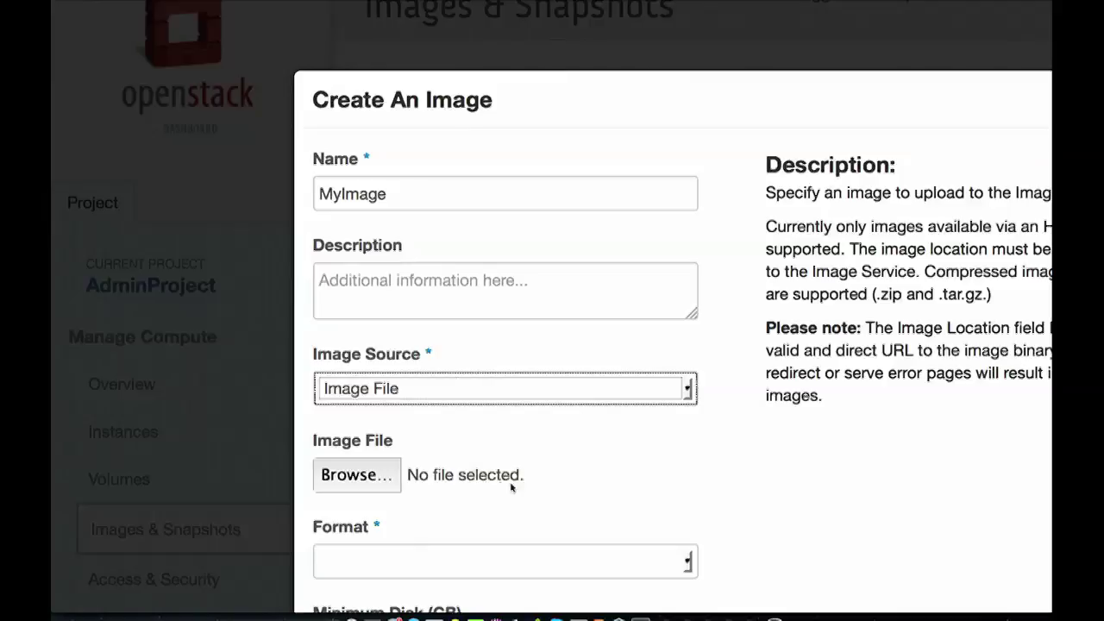
click(354, 475)
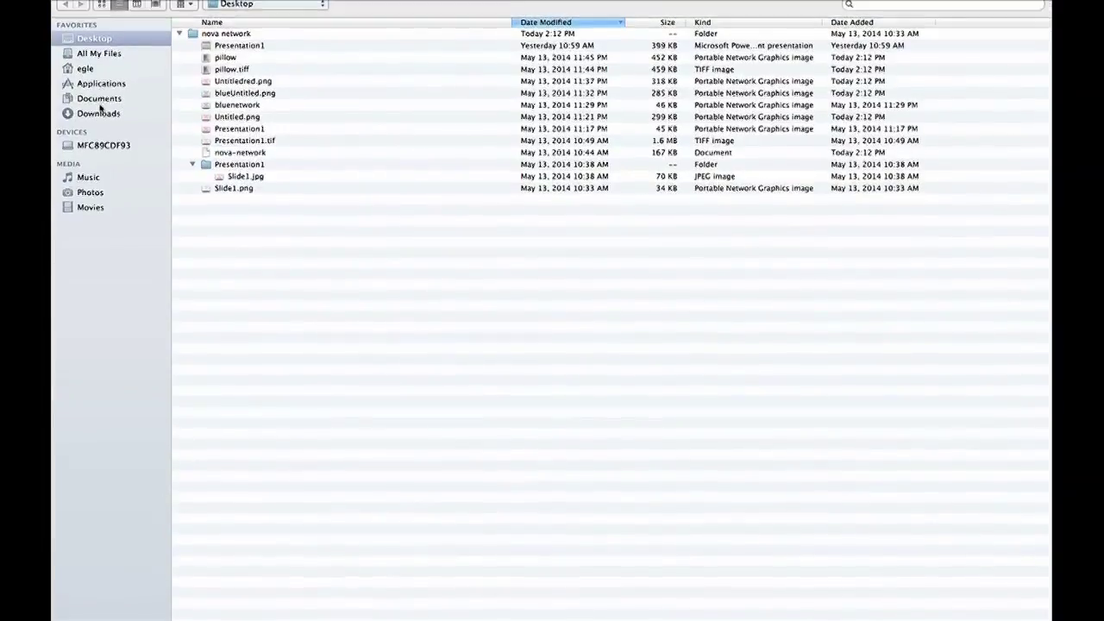
click(94, 99)
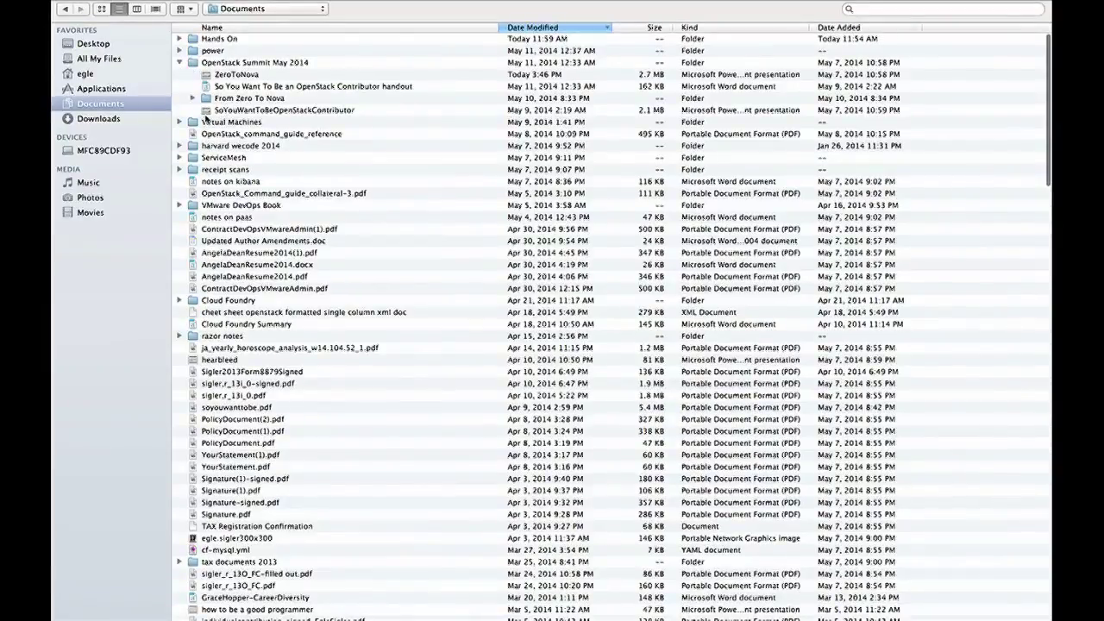
click(190, 101)
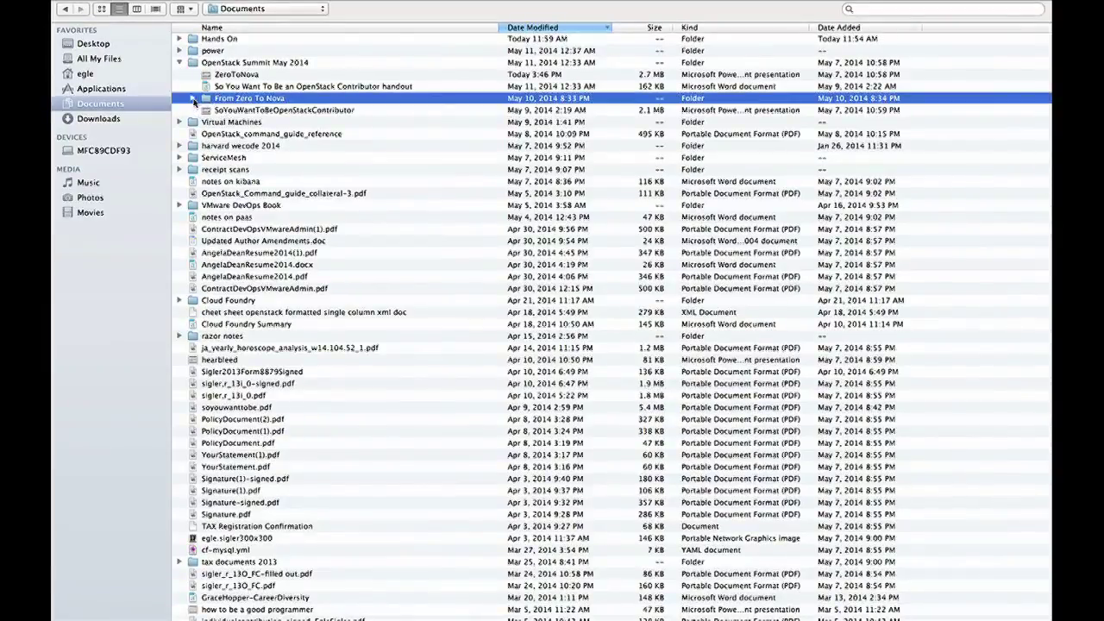
click(190, 99)
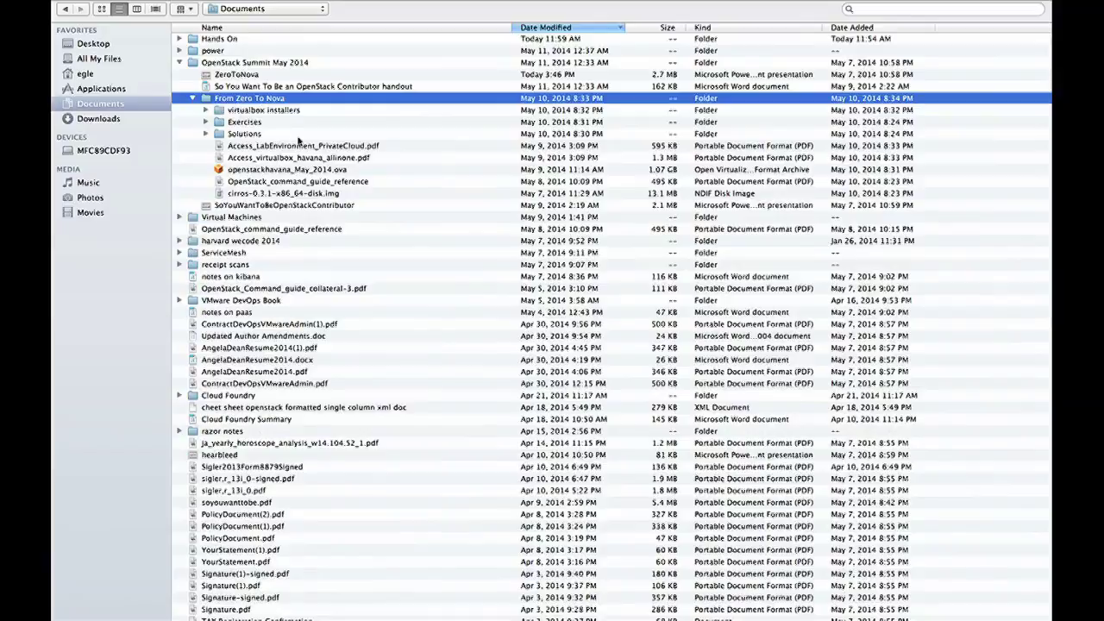
click(300, 195)
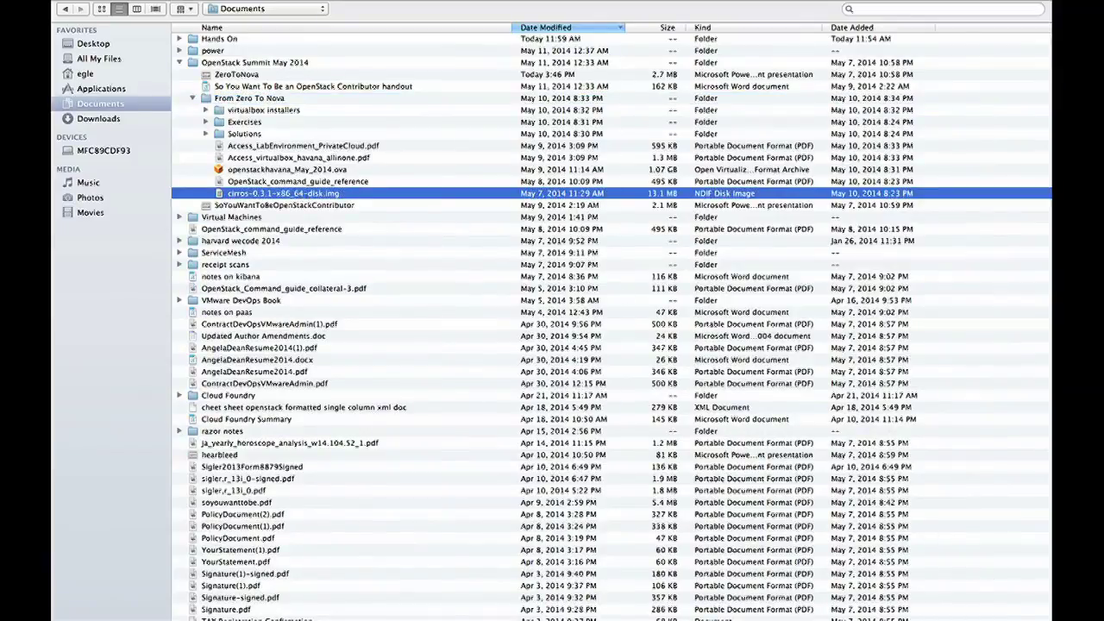
key(Return)
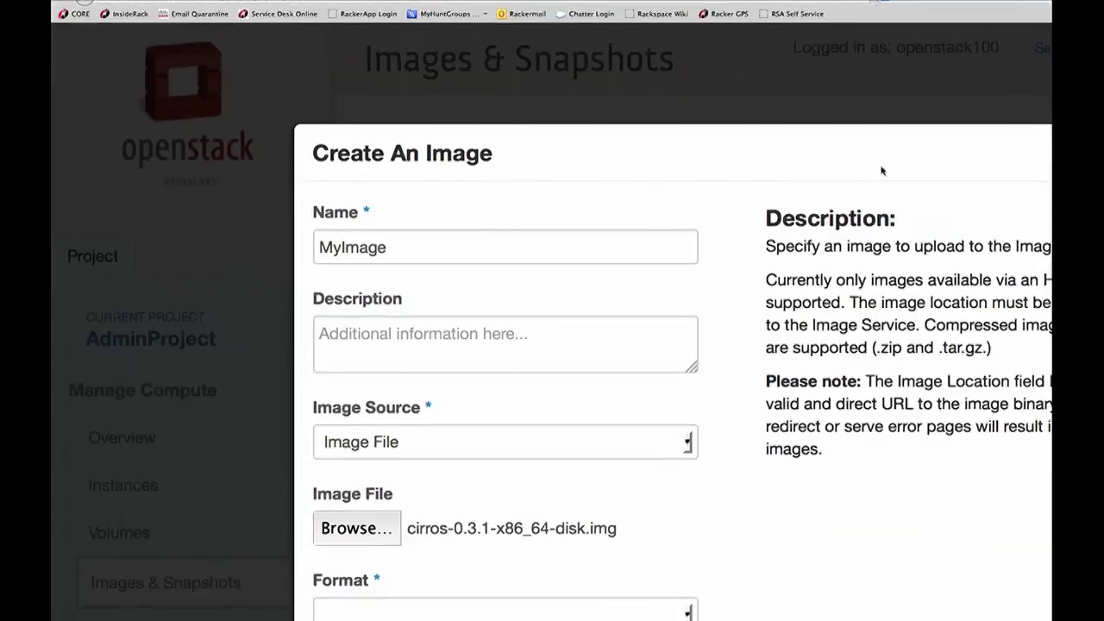
Set the image format to QCOW2 - QEMU Emulator and create the image
scroll(771, 546, down, 5)
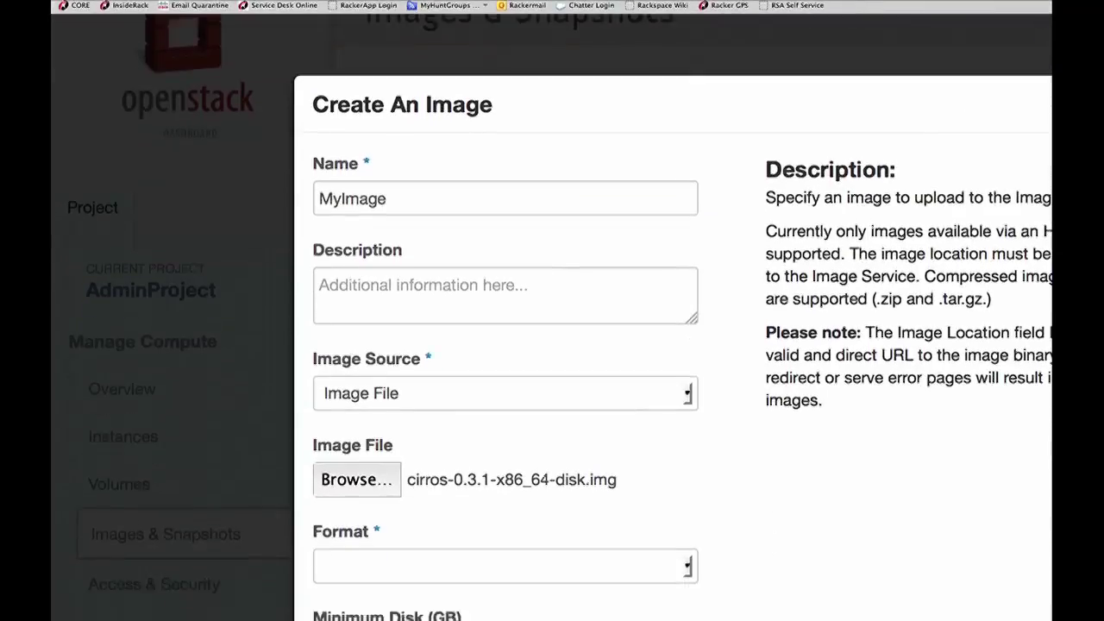
scroll(552, 345, down, 5)
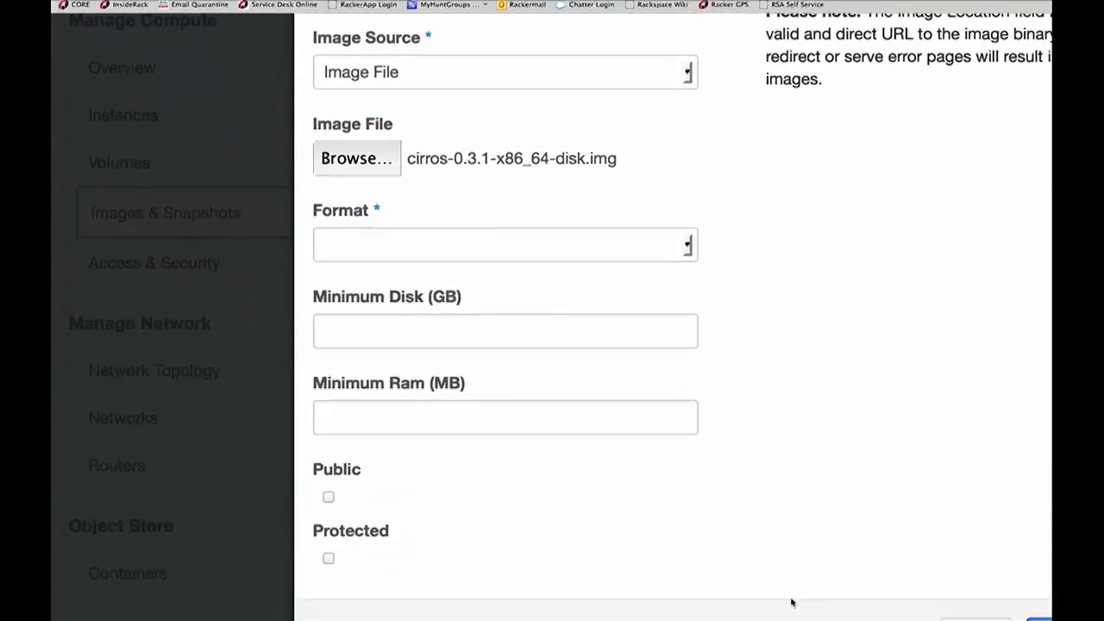
click(688, 250)
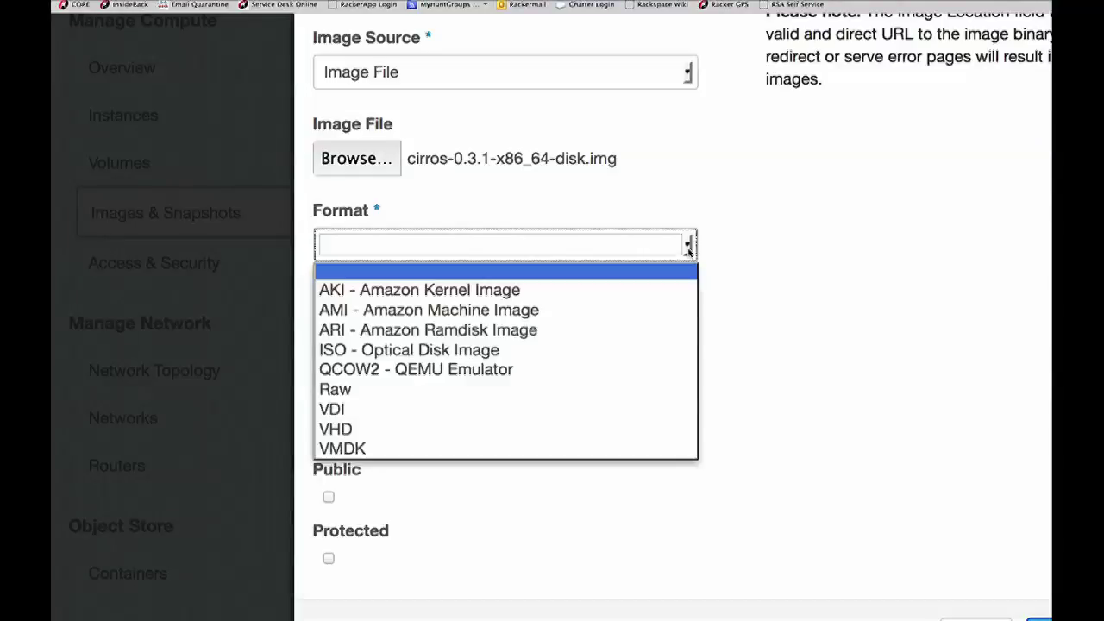
click(482, 370)
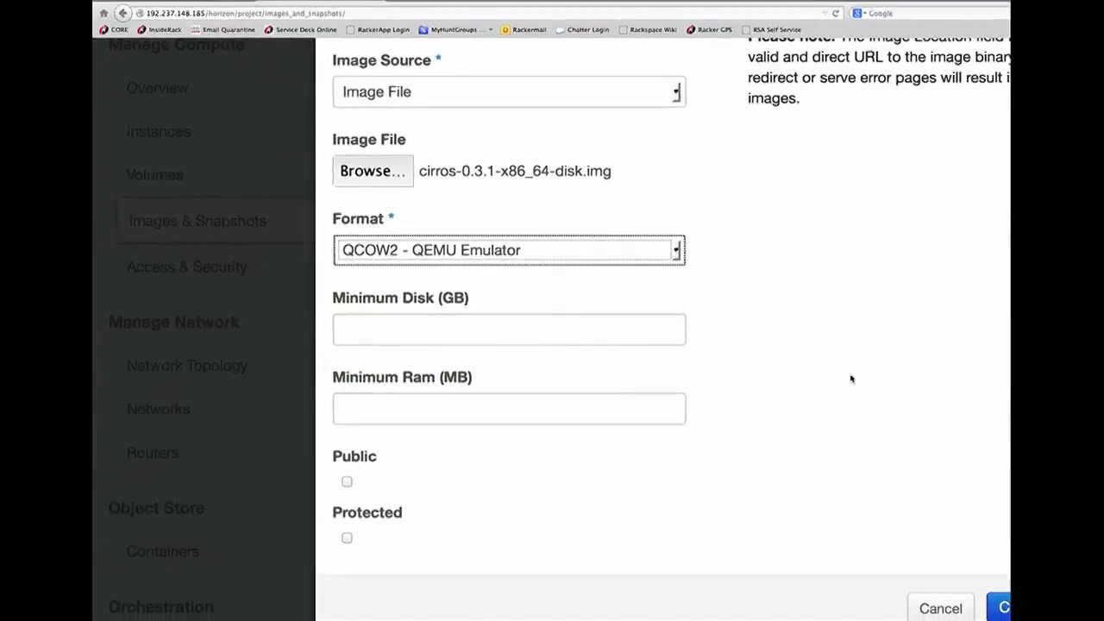
click(996, 603)
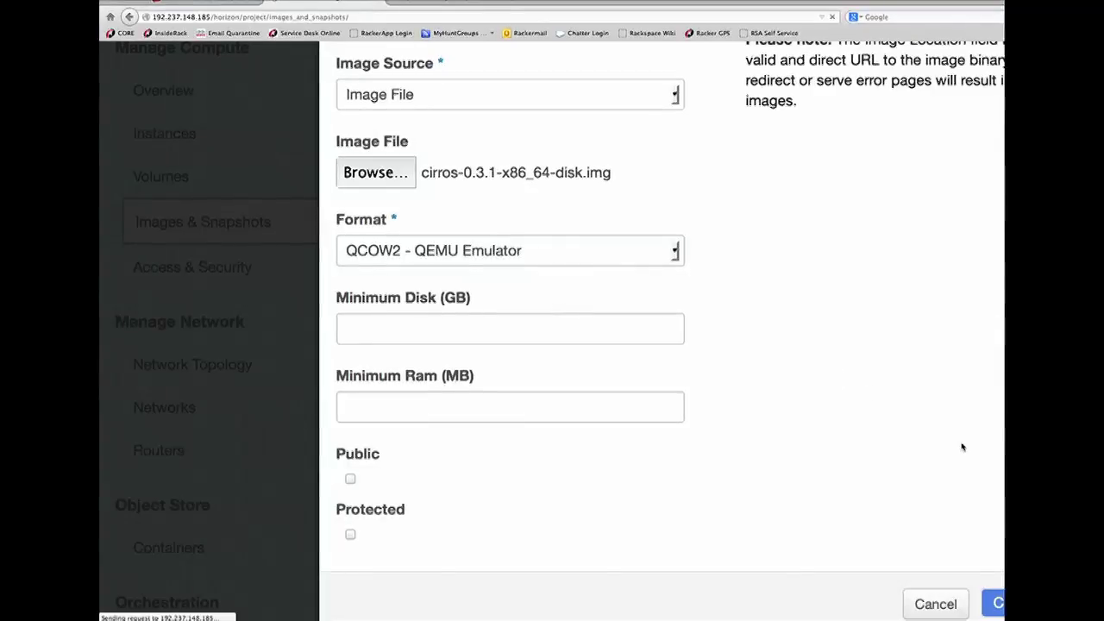
scroll(962, 447, down, 2)
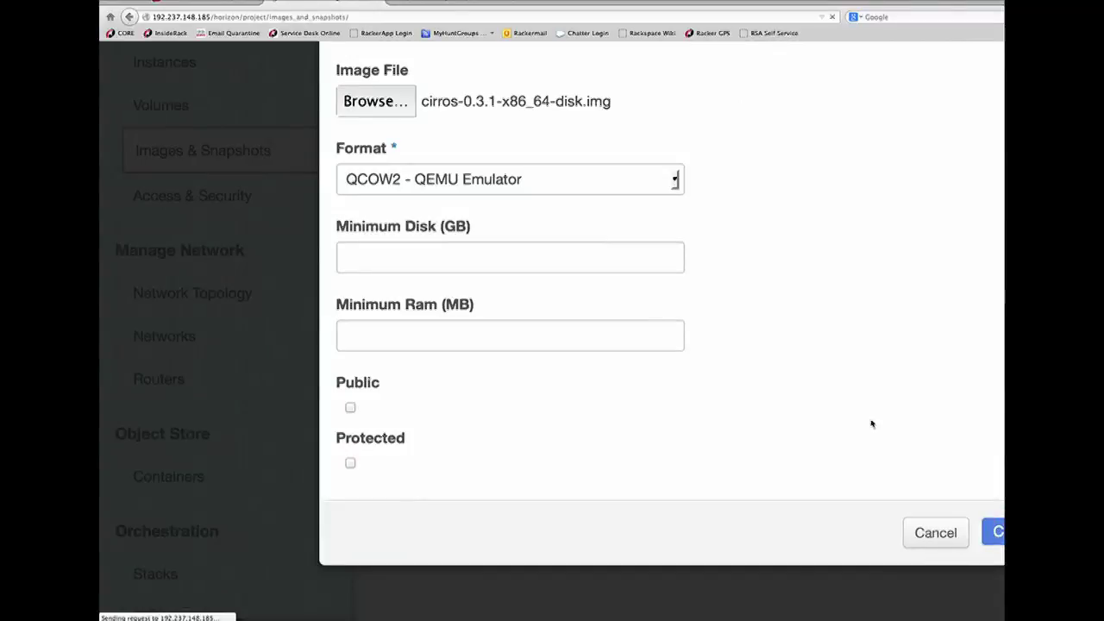
key(super+minus)
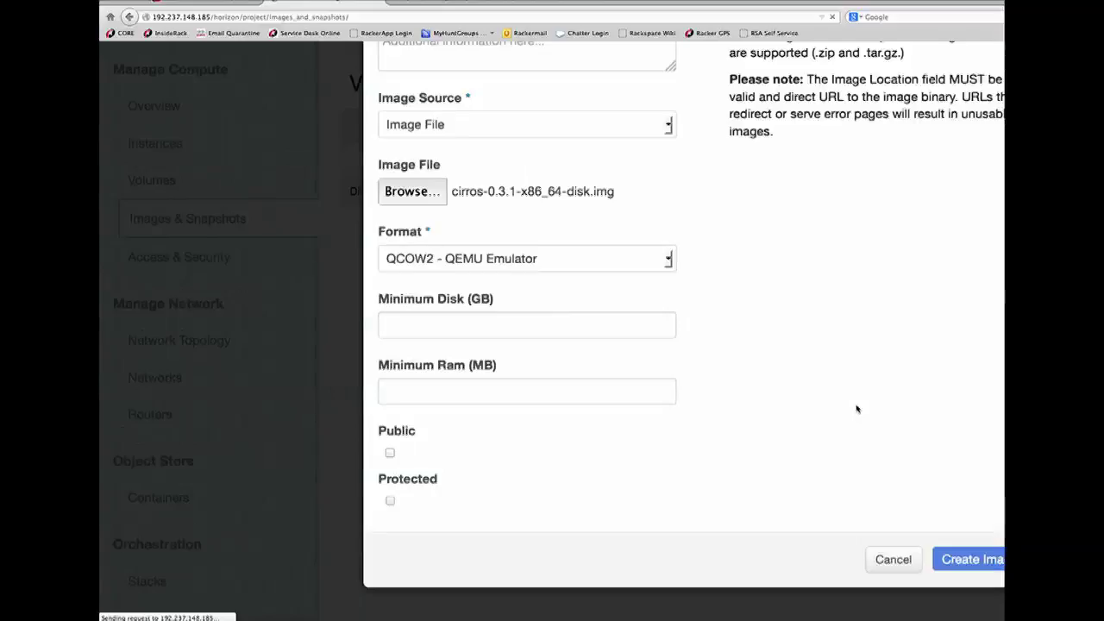
key(super+minus)
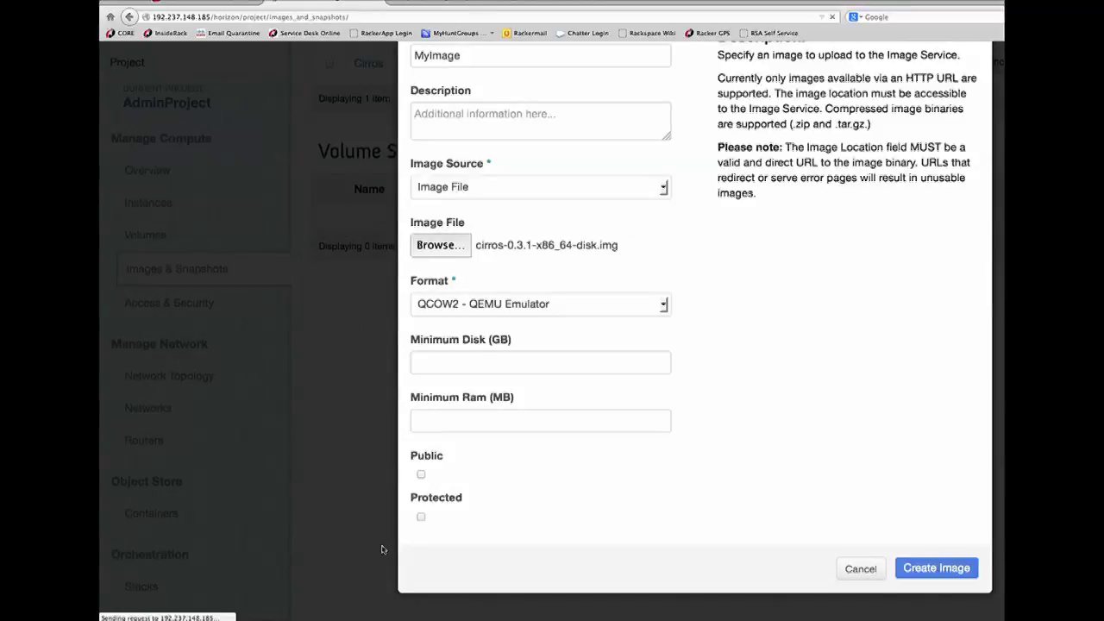
key(super+Tab)
key(super+Tab)
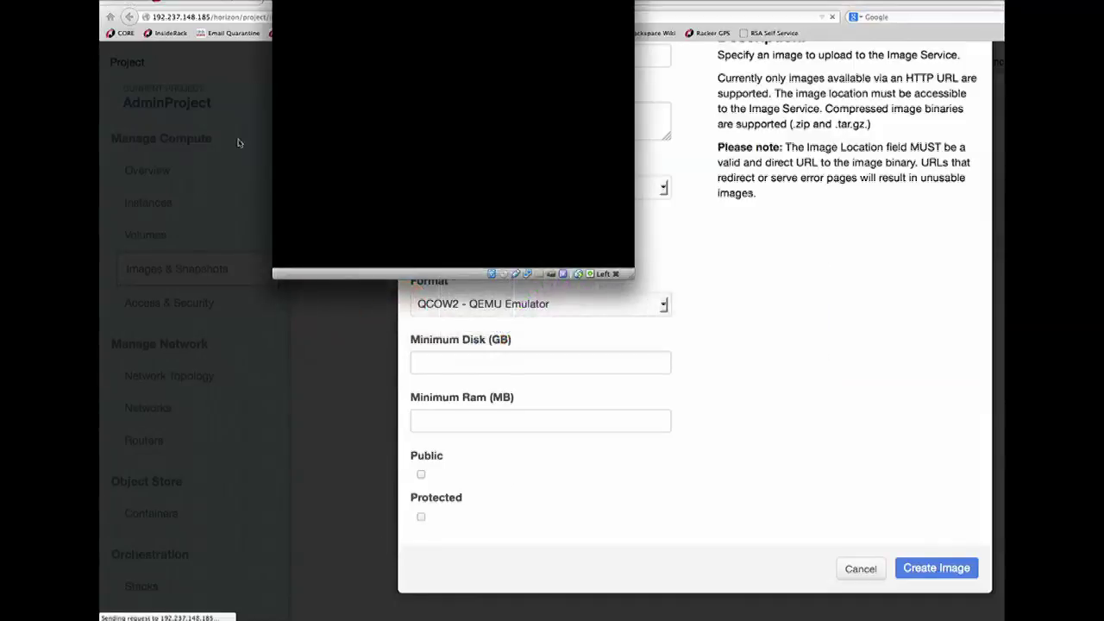
key(super+q)
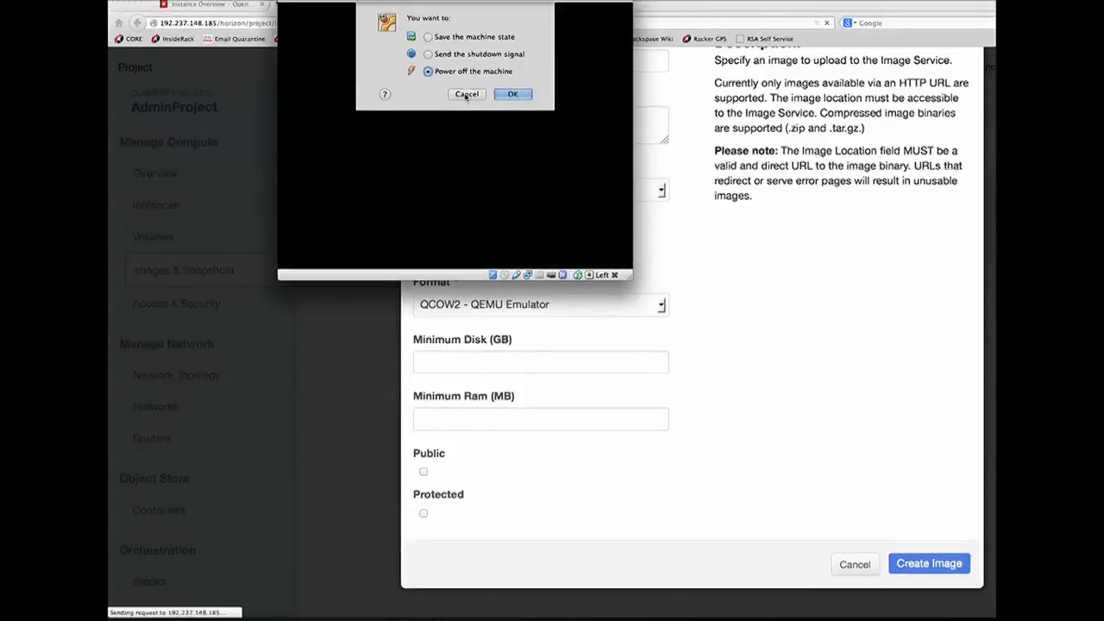
click(465, 95)
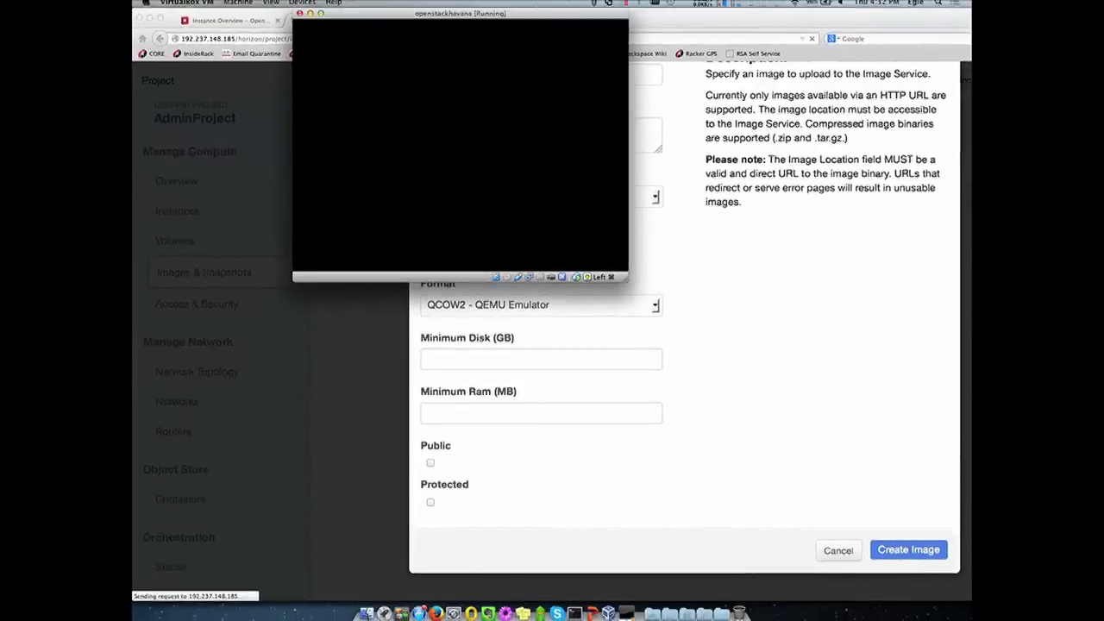
click(801, 344)
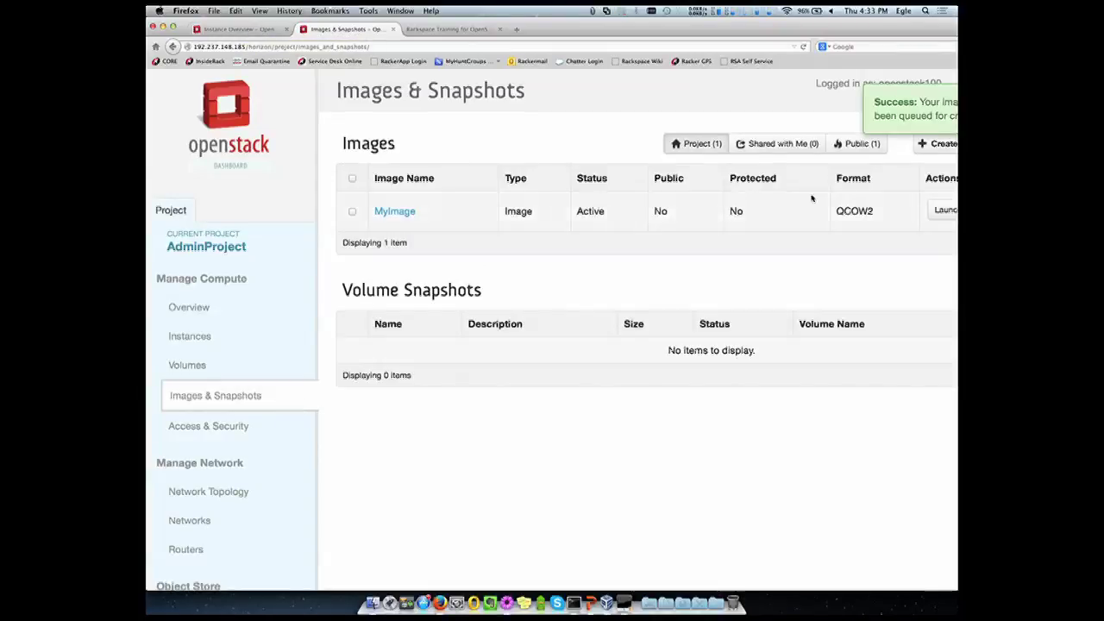
Reload the Images & Snapshots page, then open the project's Instances page
click(561, 49)
key(Return)
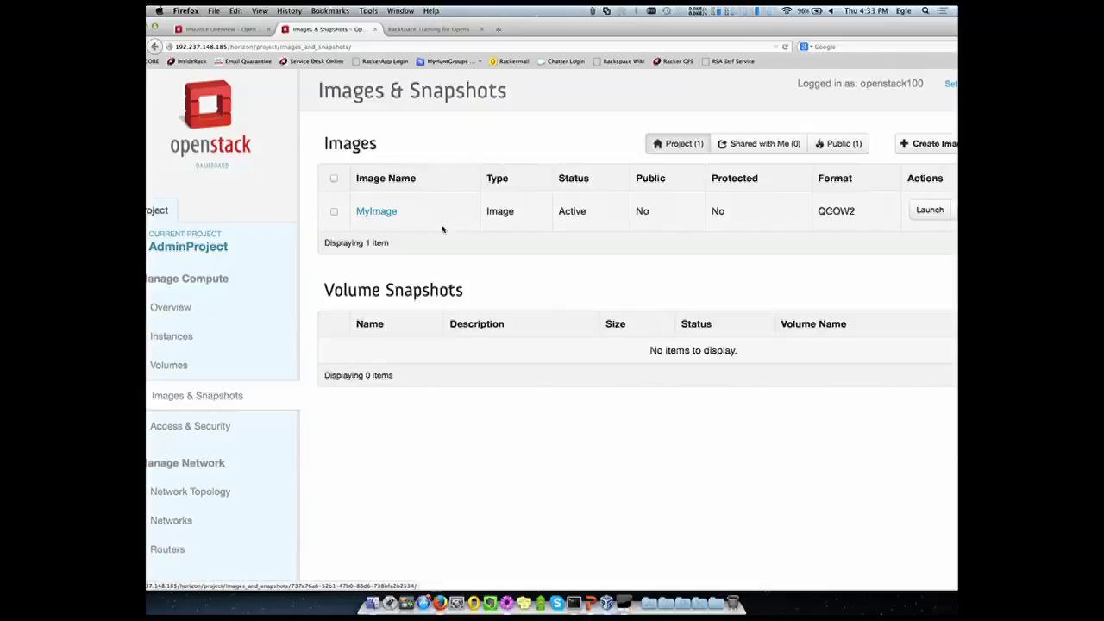
click(183, 341)
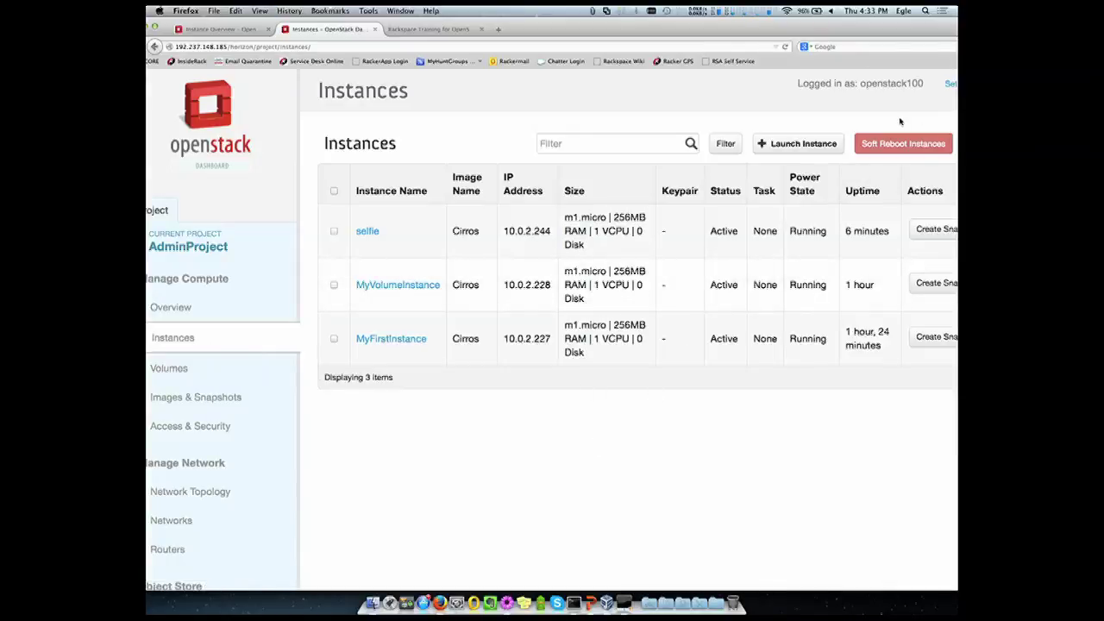
Start launching a new instance in the nova zone and name it selfie2
key(super+minus)
key(super+minus)
key(super+minus)
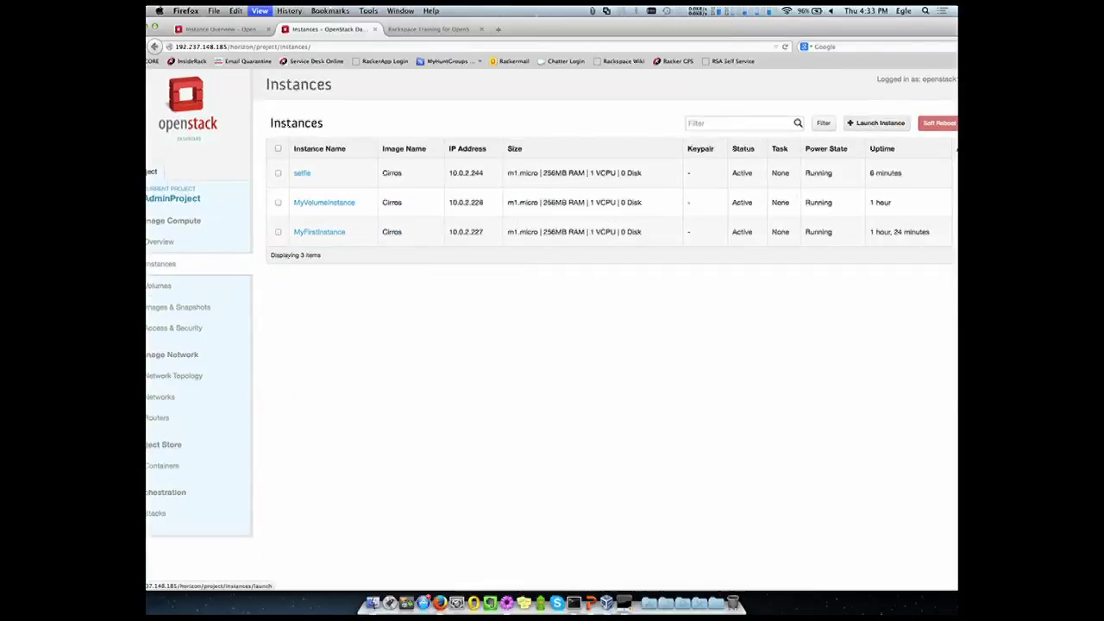
key(super+plus)
key(super+plus)
key(super+plus)
key(super+plus)
key(super+plus)
key(super+plus)
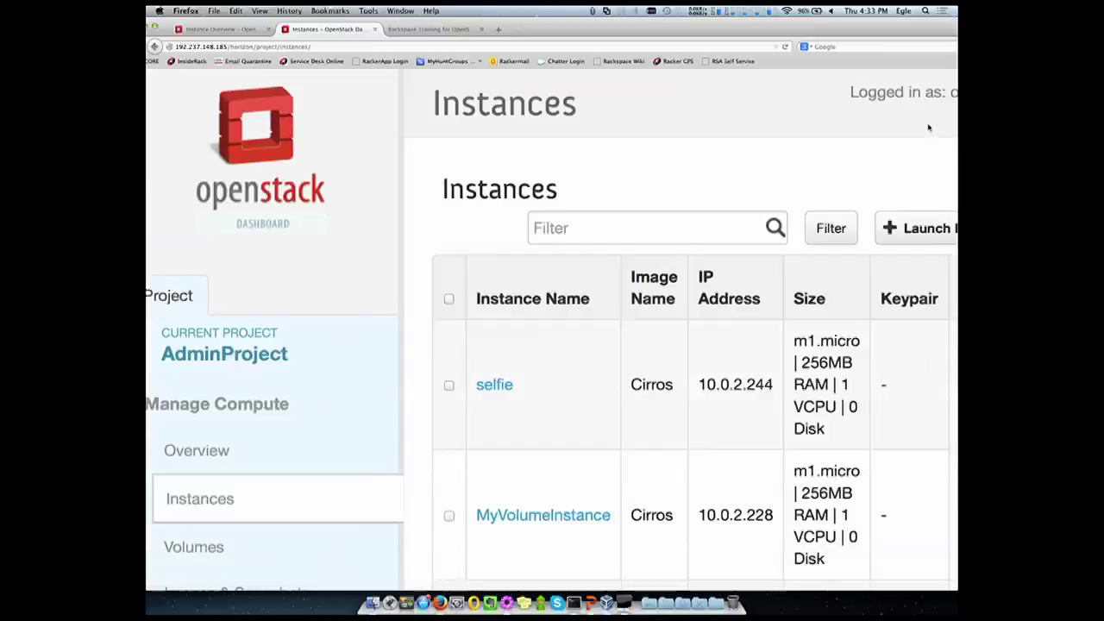
click(913, 225)
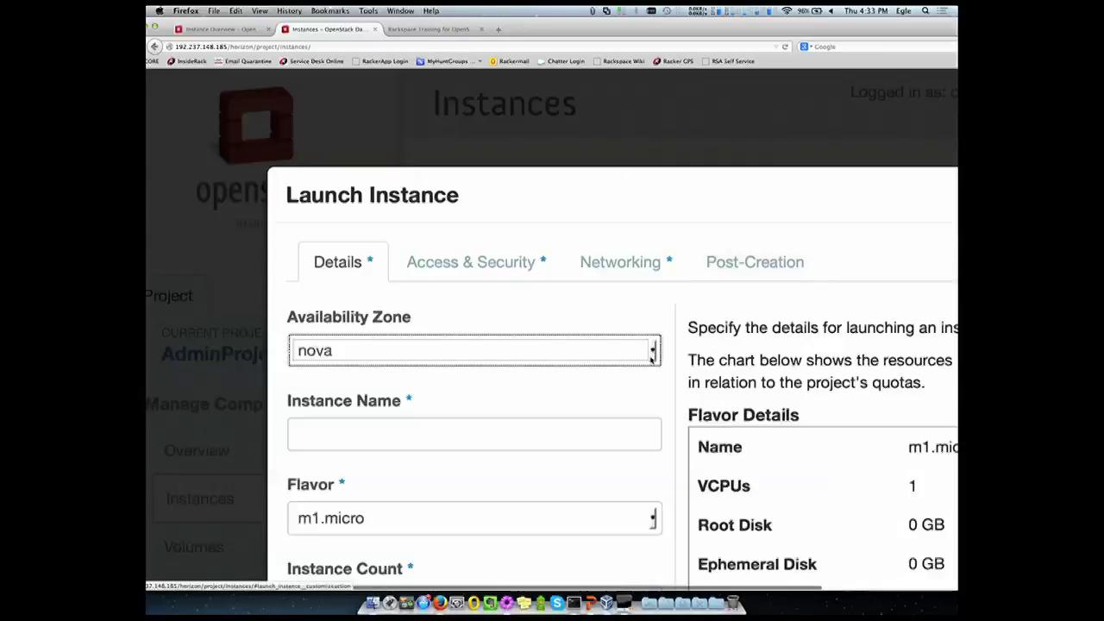
click(587, 434)
key(super+minus)
key(super+minus)
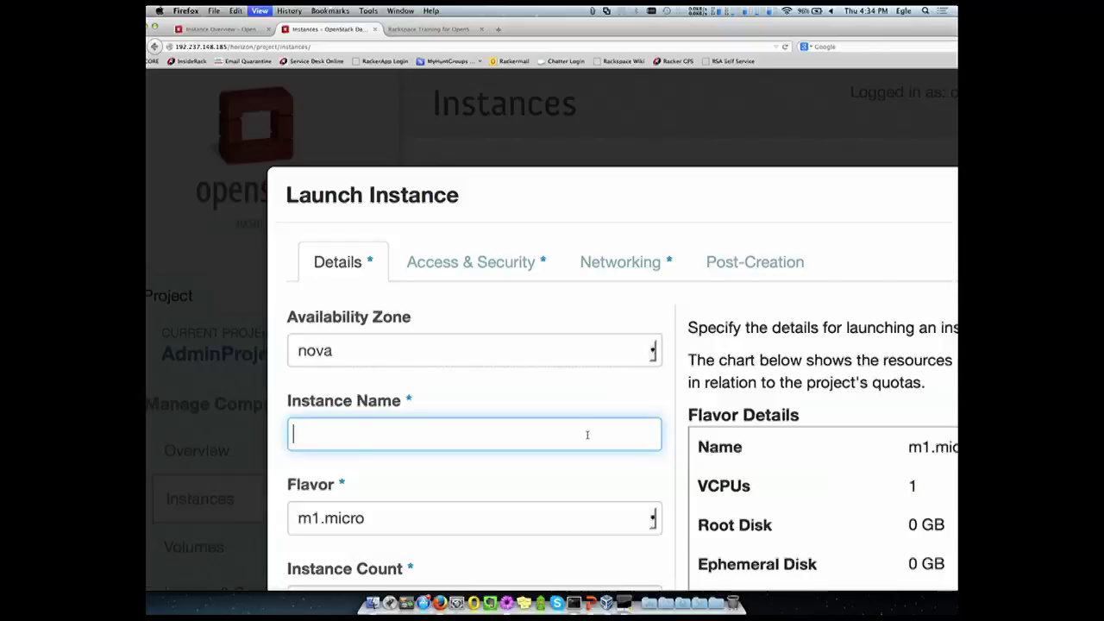
text(self)
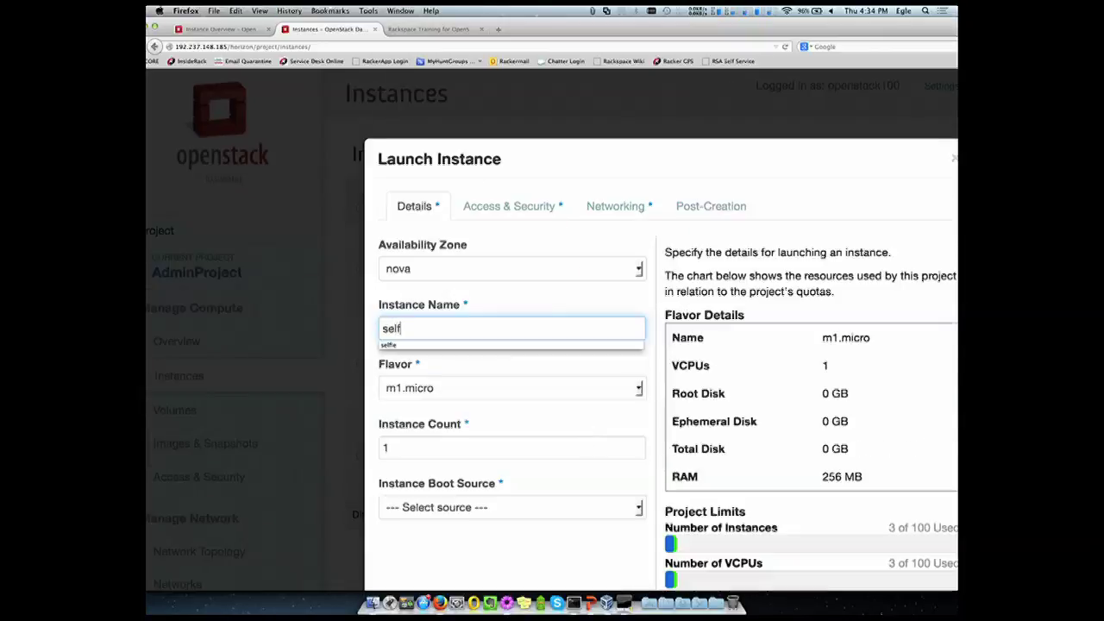
text(ie2)
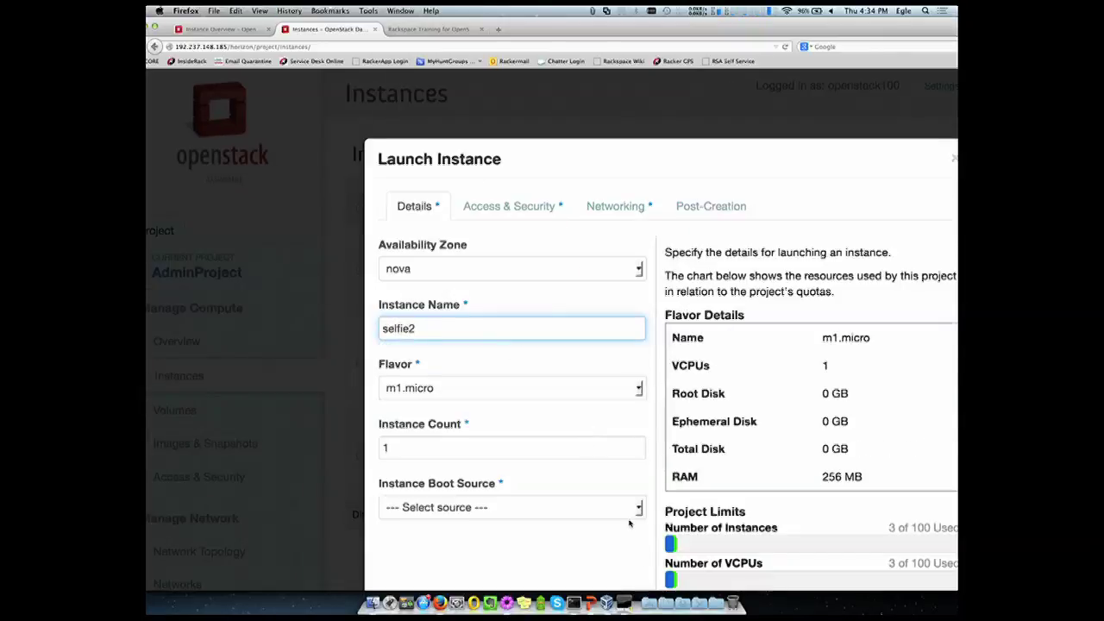
Set the selfie2 instance's boot source to Boot from image and select MyImage as its image
click(631, 518)
click(536, 433)
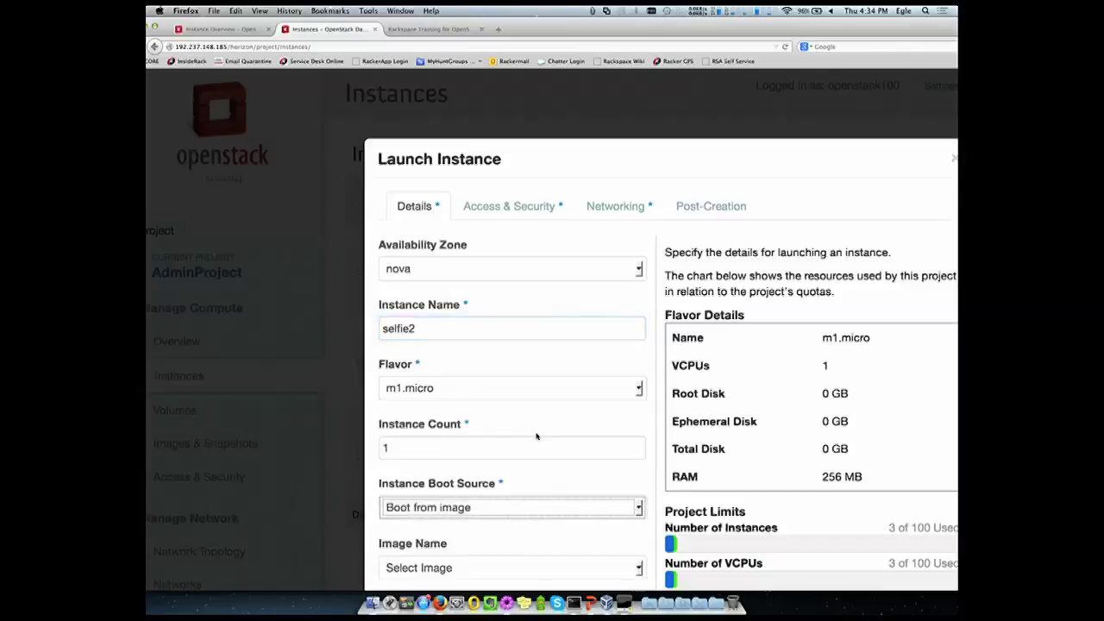
click(635, 567)
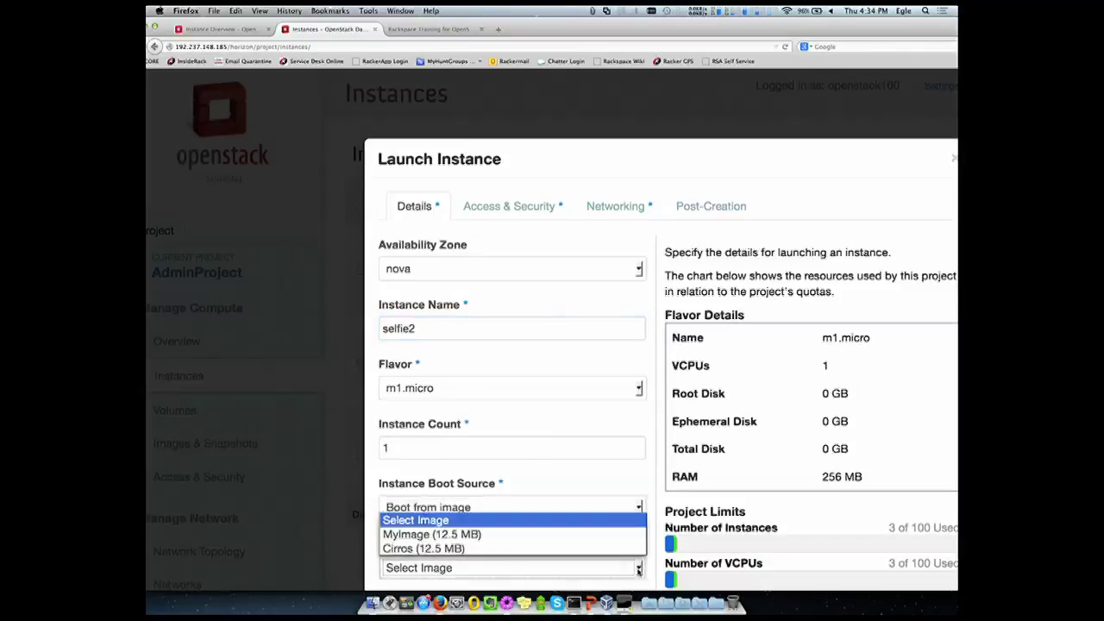
click(576, 534)
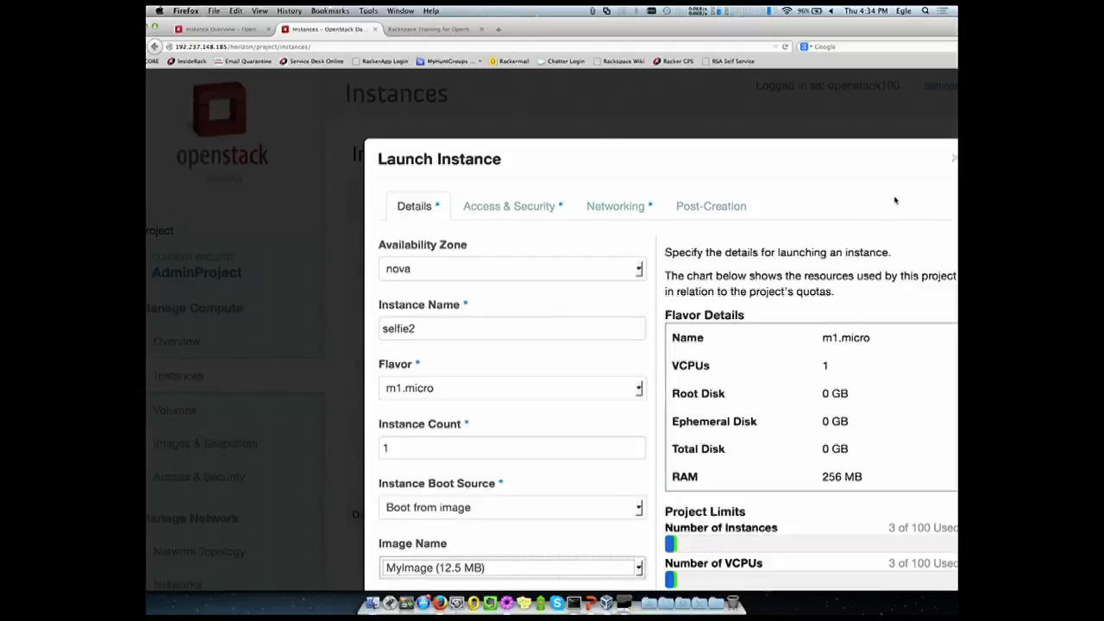
key(super+minus)
key(super+minus)
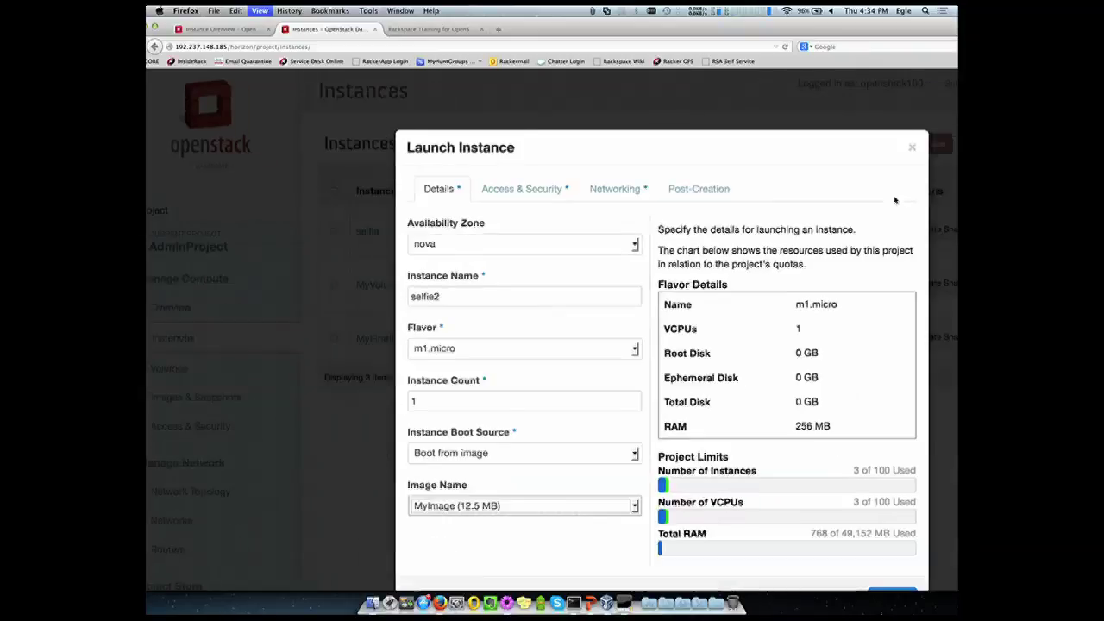
Assign MyPublicNetwork to the selfie2 instance and launch it
click(860, 538)
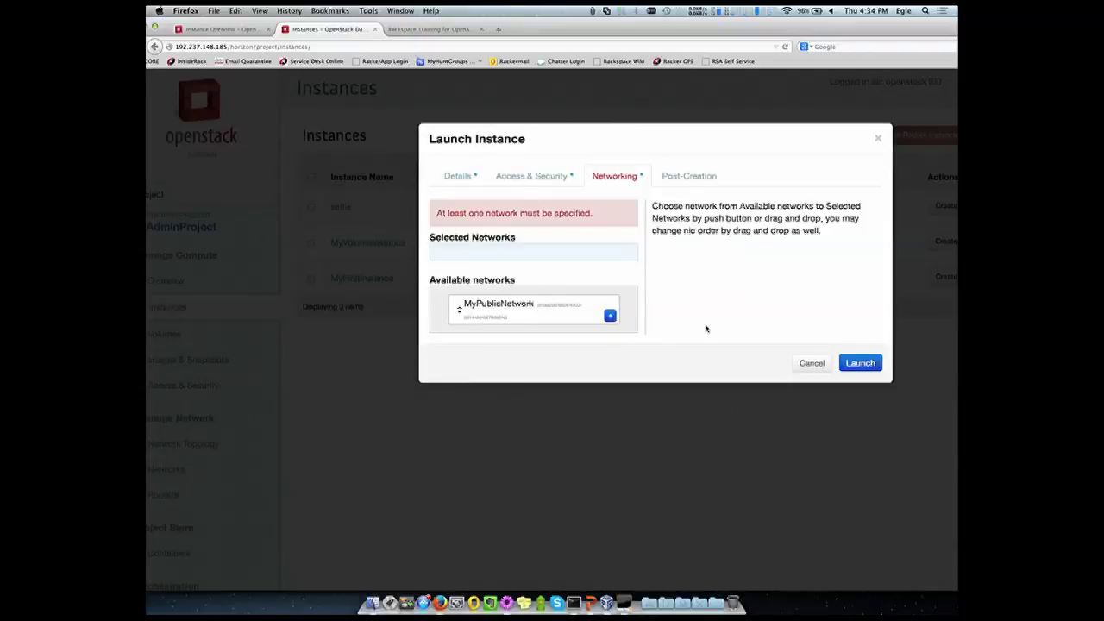
click(610, 318)
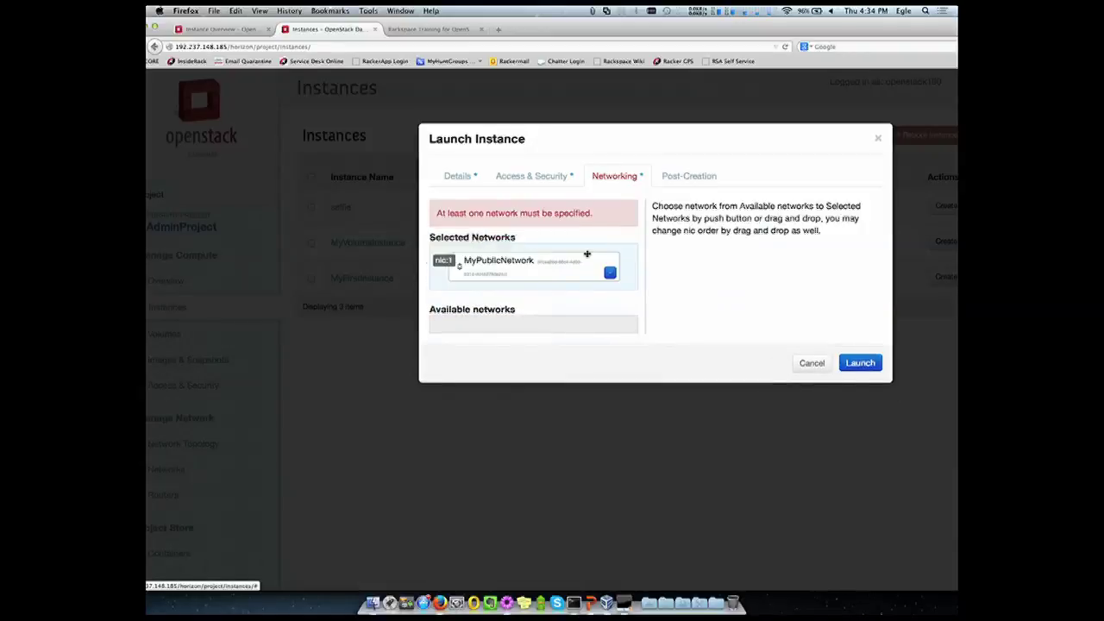
click(860, 363)
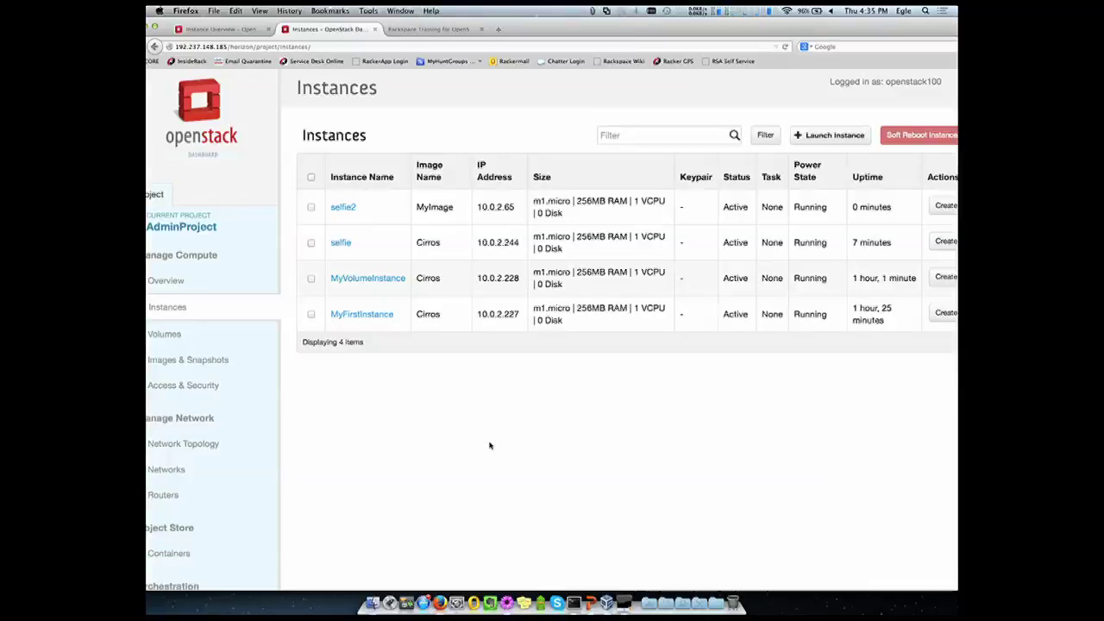
Start another instance launch and examine the available boot source options
click(834, 136)
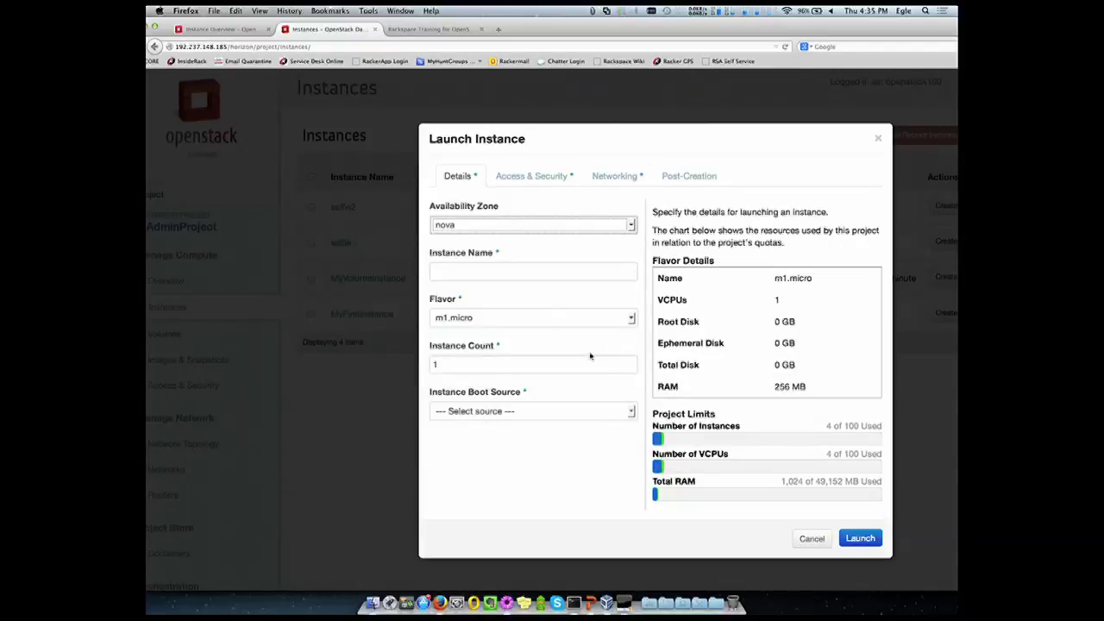
click(631, 412)
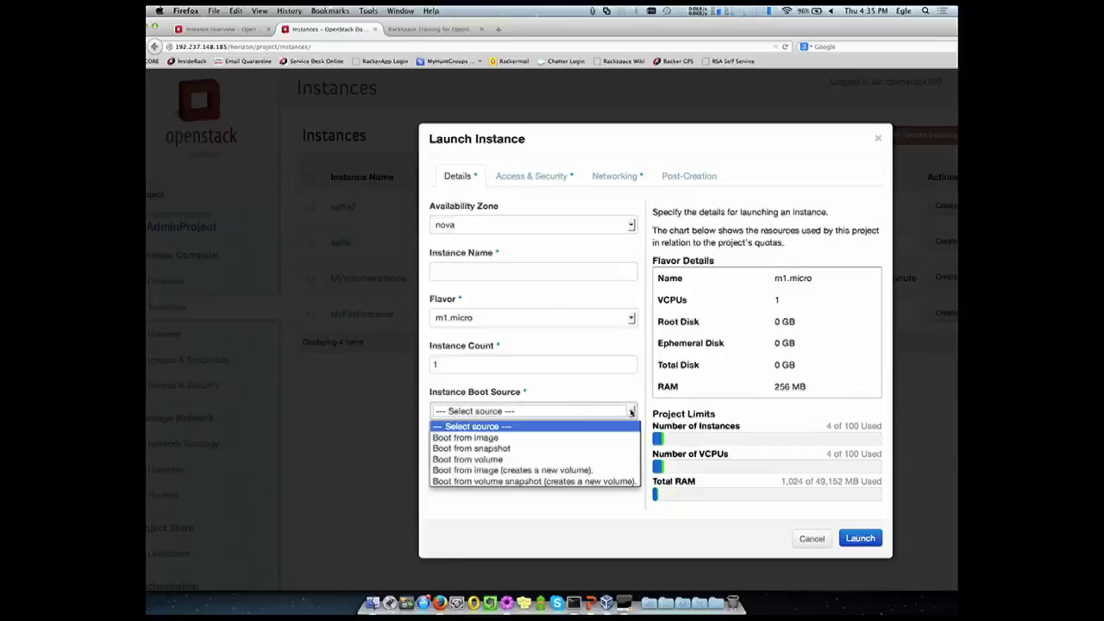
click(567, 377)
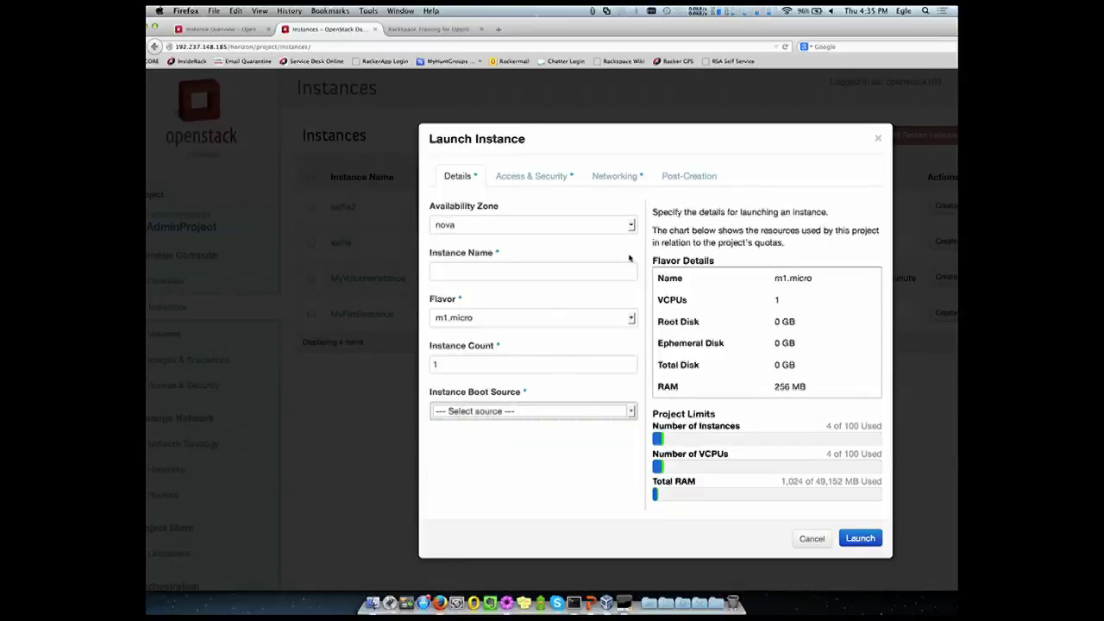
click(585, 275)
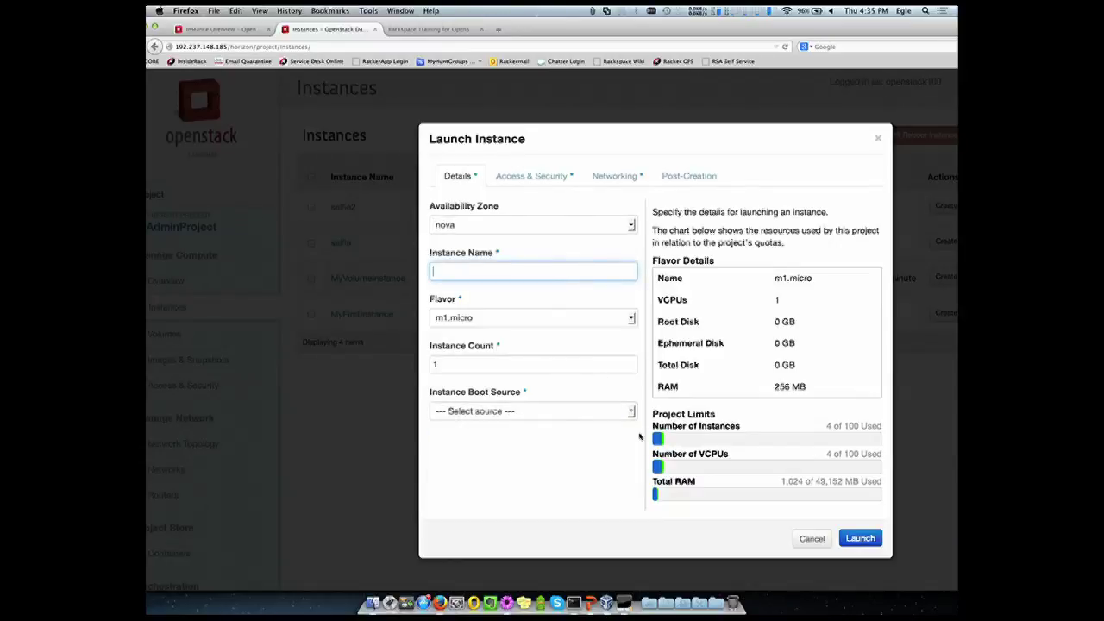
click(610, 445)
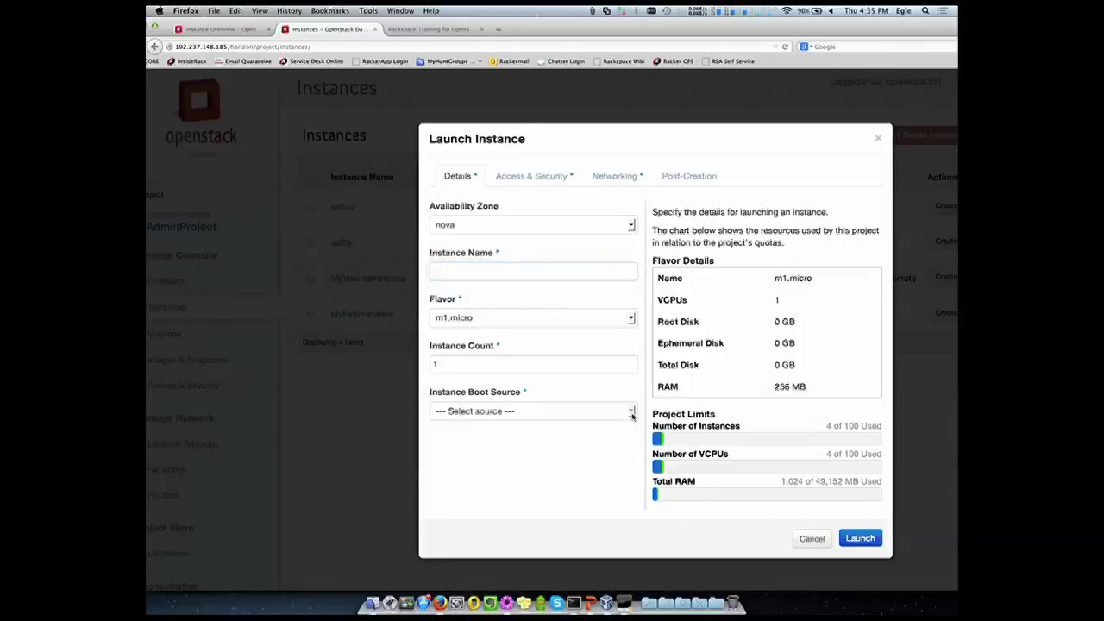
Set the new instance's boot source to Boot from volume, check which volumes can be chosen, and cancel the launch
click(632, 414)
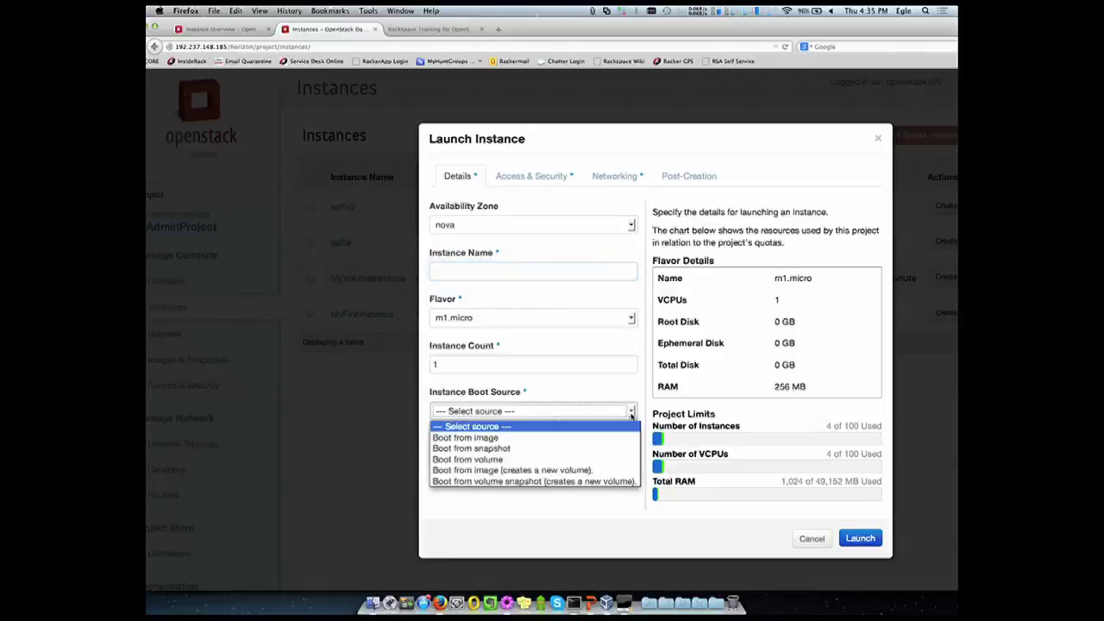
click(540, 460)
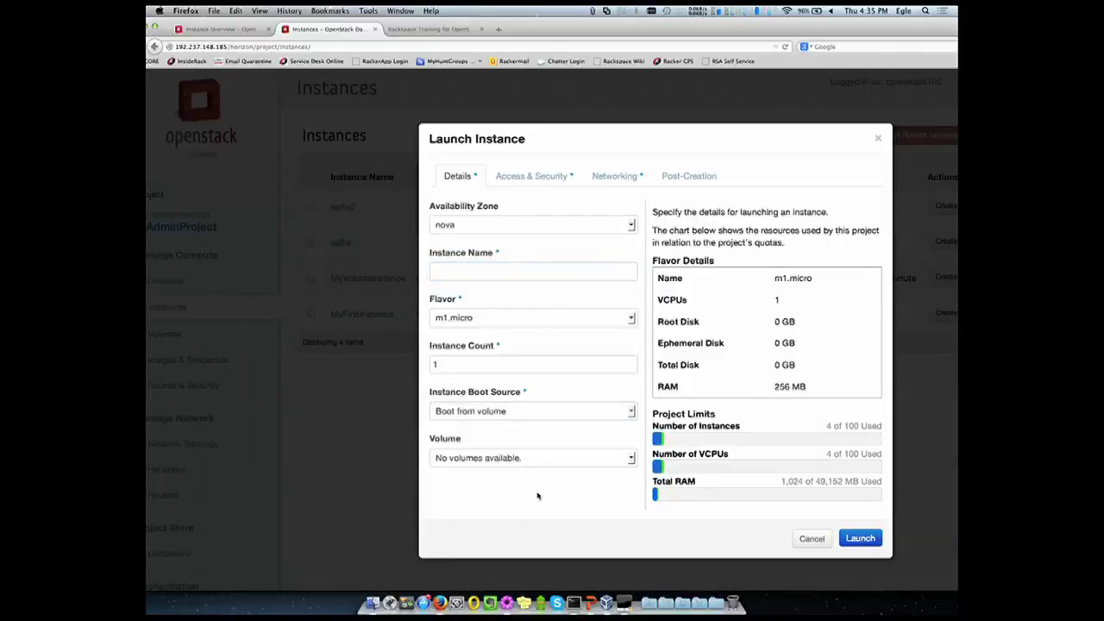
click(632, 413)
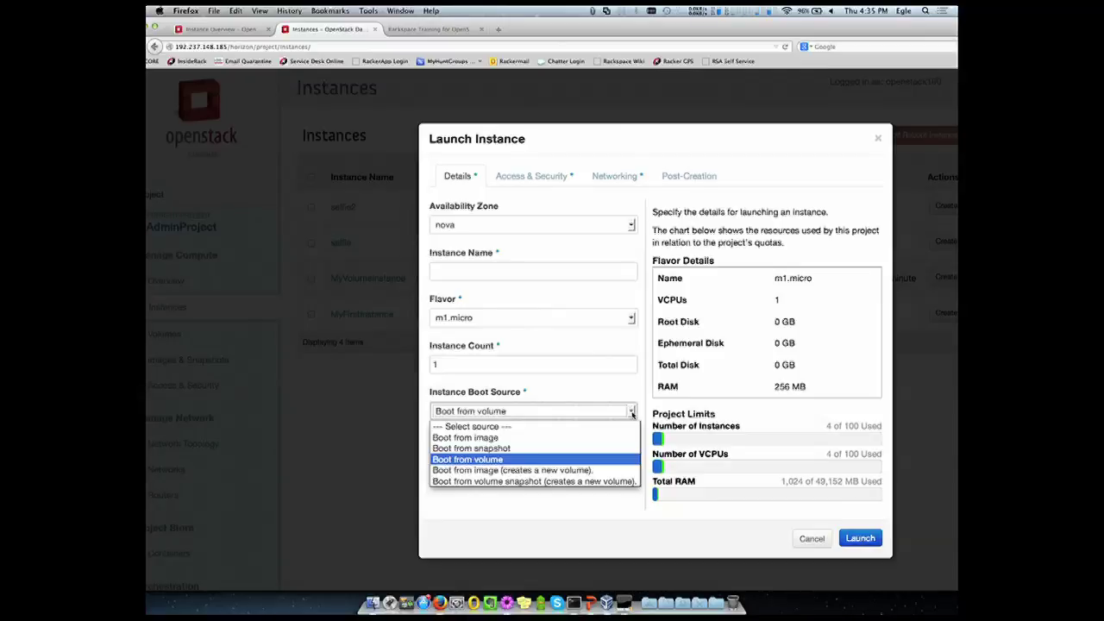
click(601, 505)
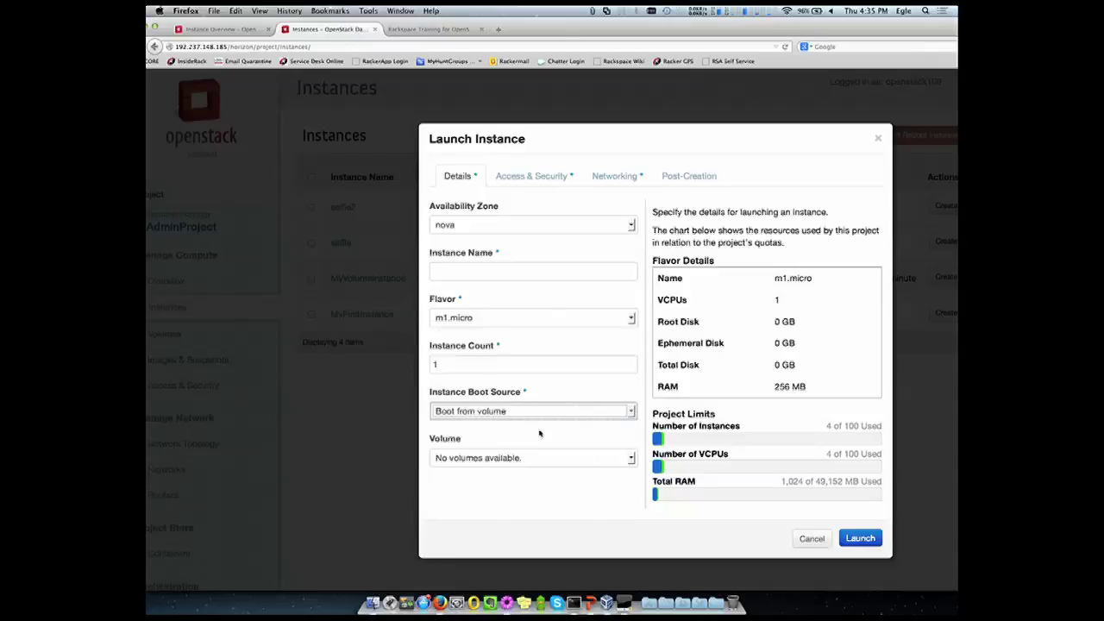
click(630, 413)
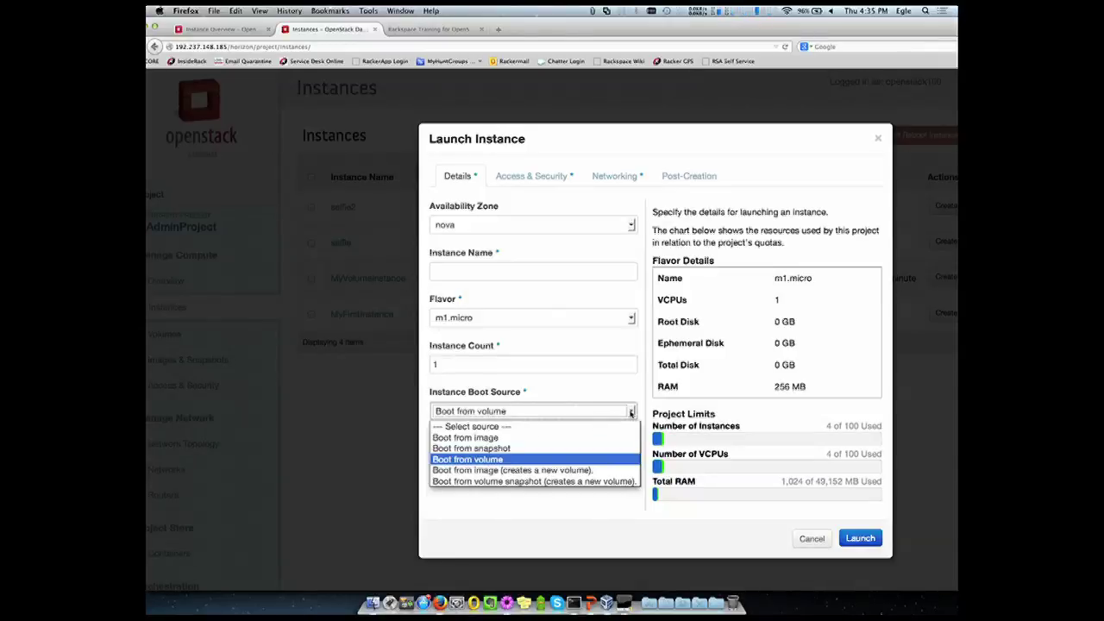
click(542, 463)
click(630, 459)
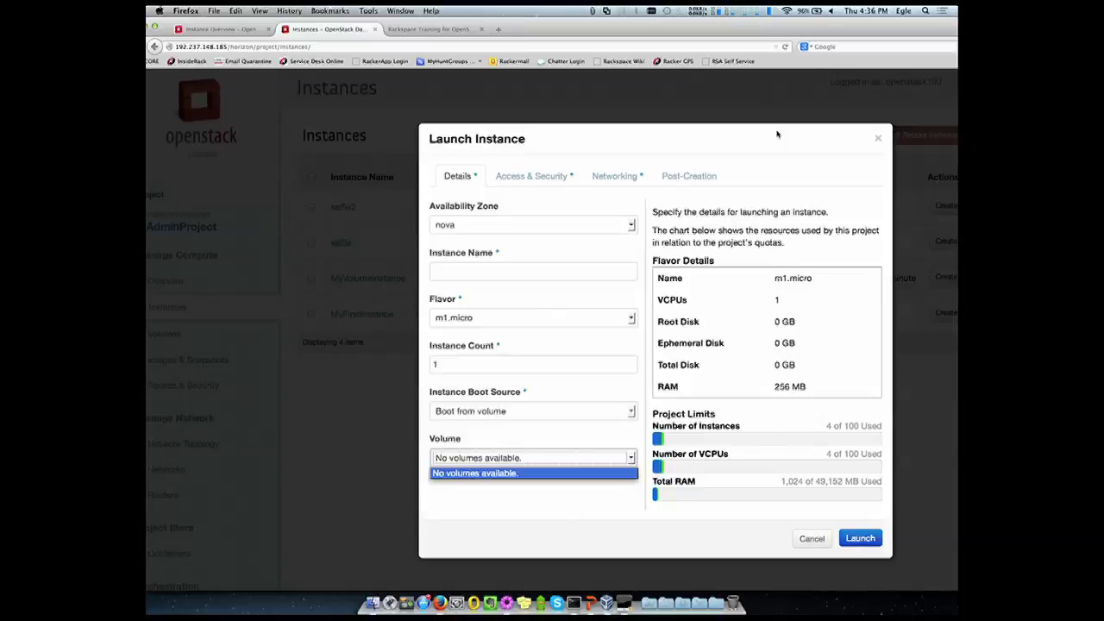
click(567, 523)
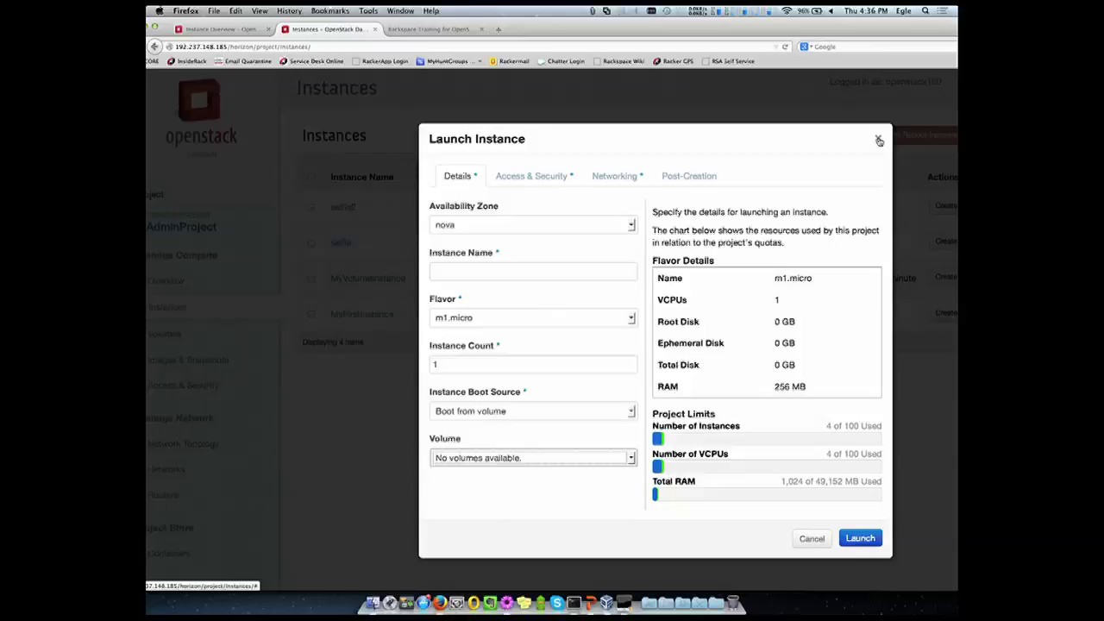
click(811, 540)
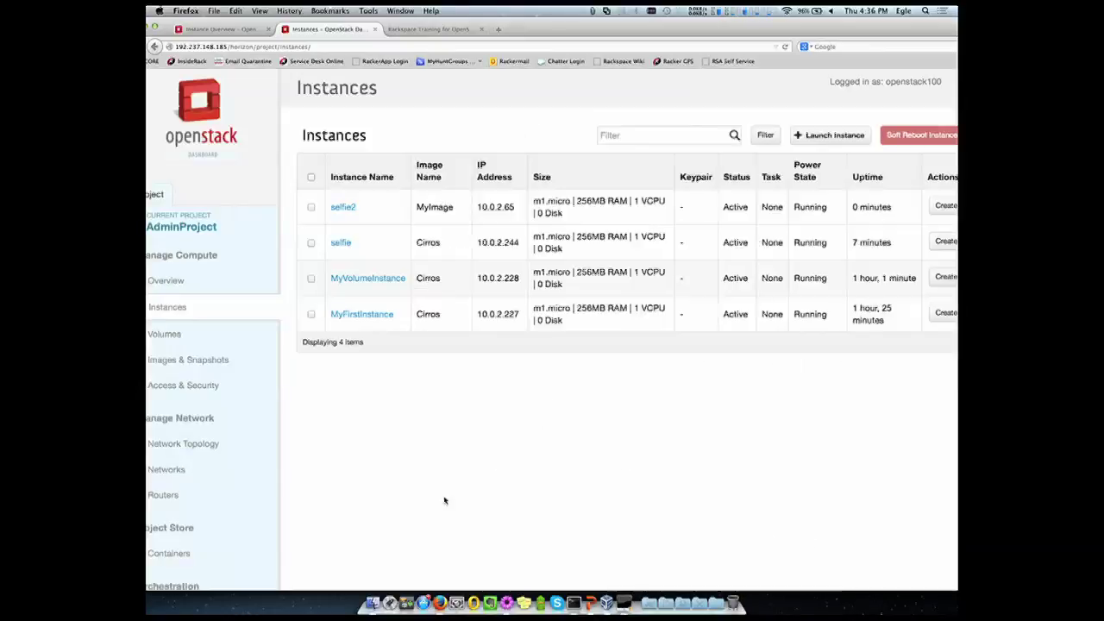
Start creating a new volume from the project's Volumes page, named MySecondVolume with type SATA
click(166, 341)
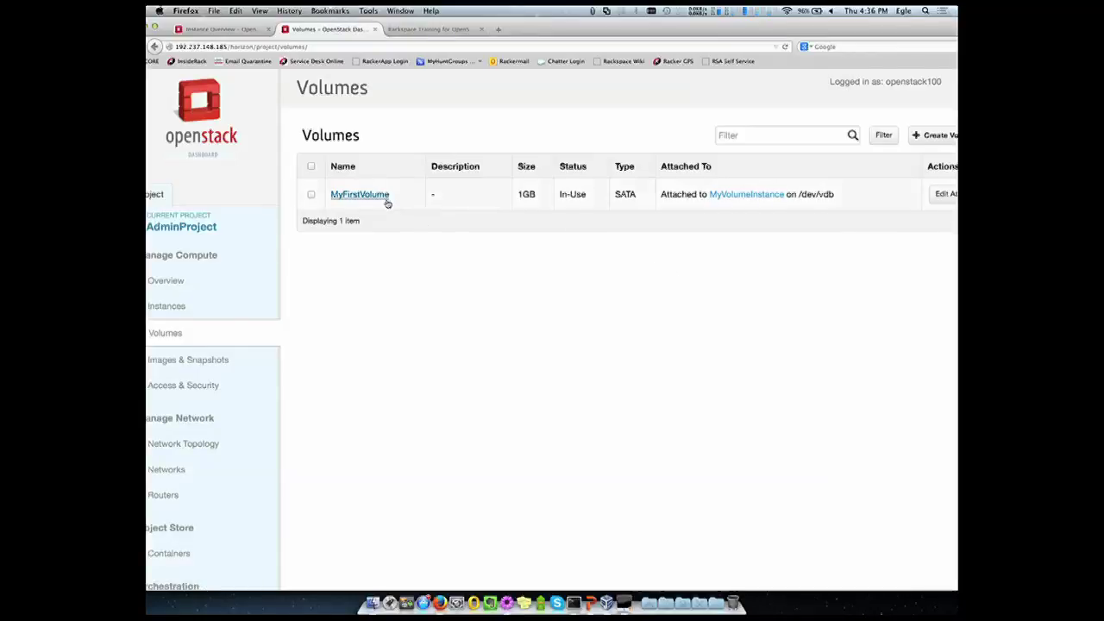
click(933, 142)
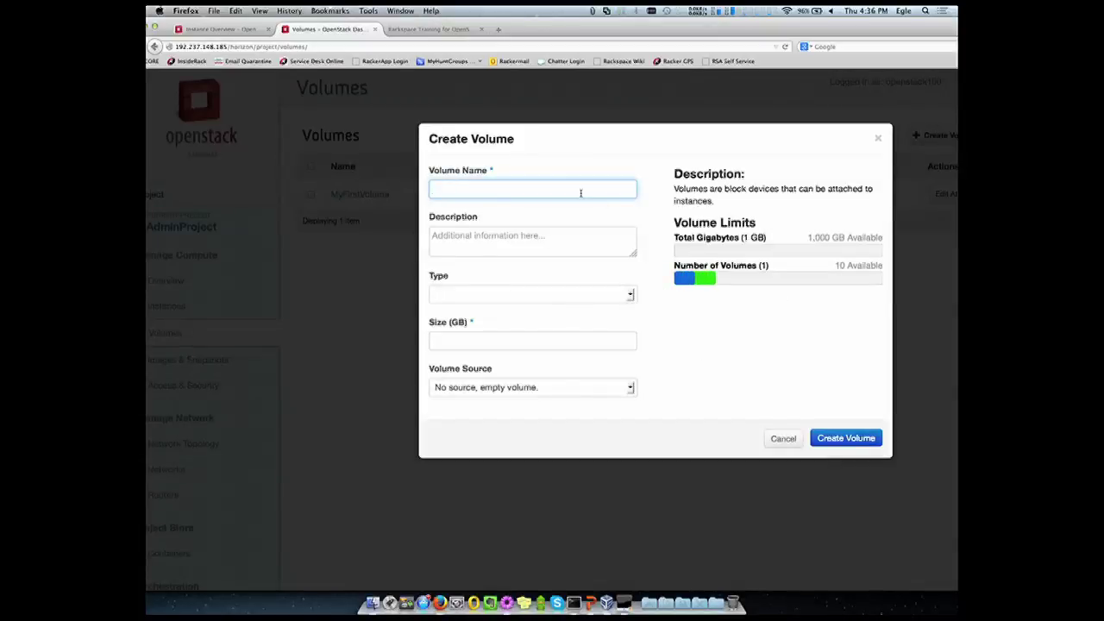
text(MySecondVolume)
click(632, 296)
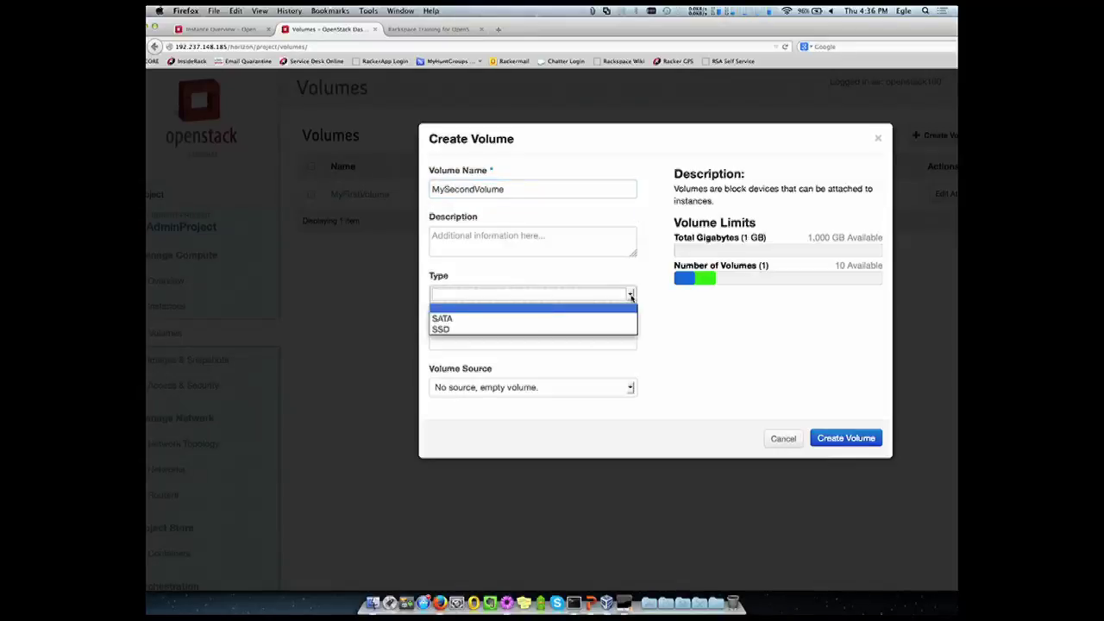
click(546, 321)
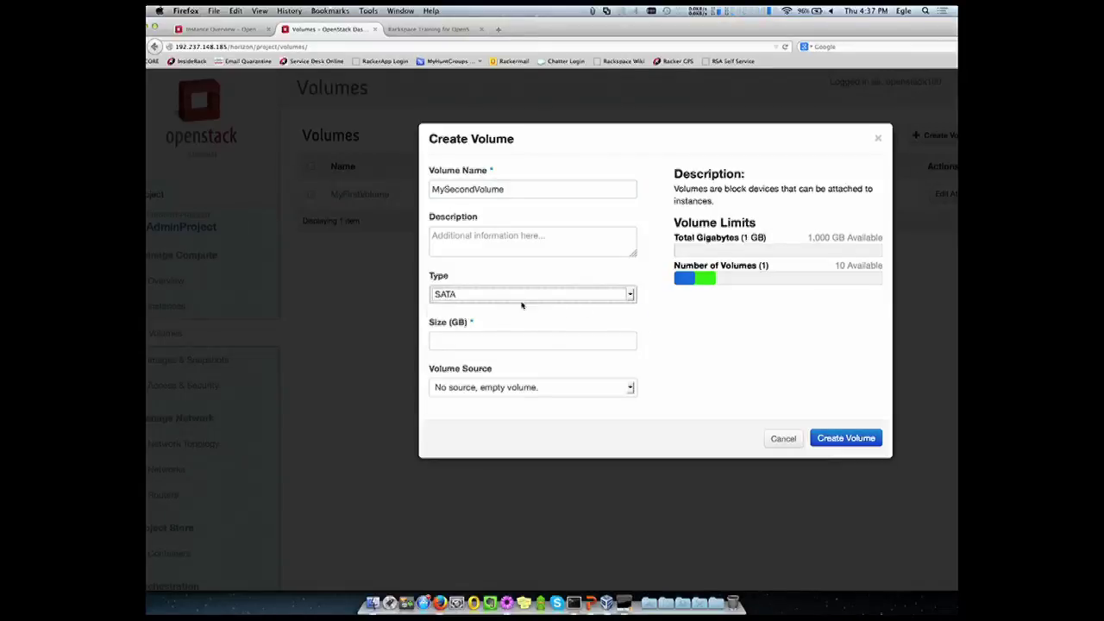
Set the volume's size to 1 GB, keep its source as No source, empty volume, and create it
click(495, 342)
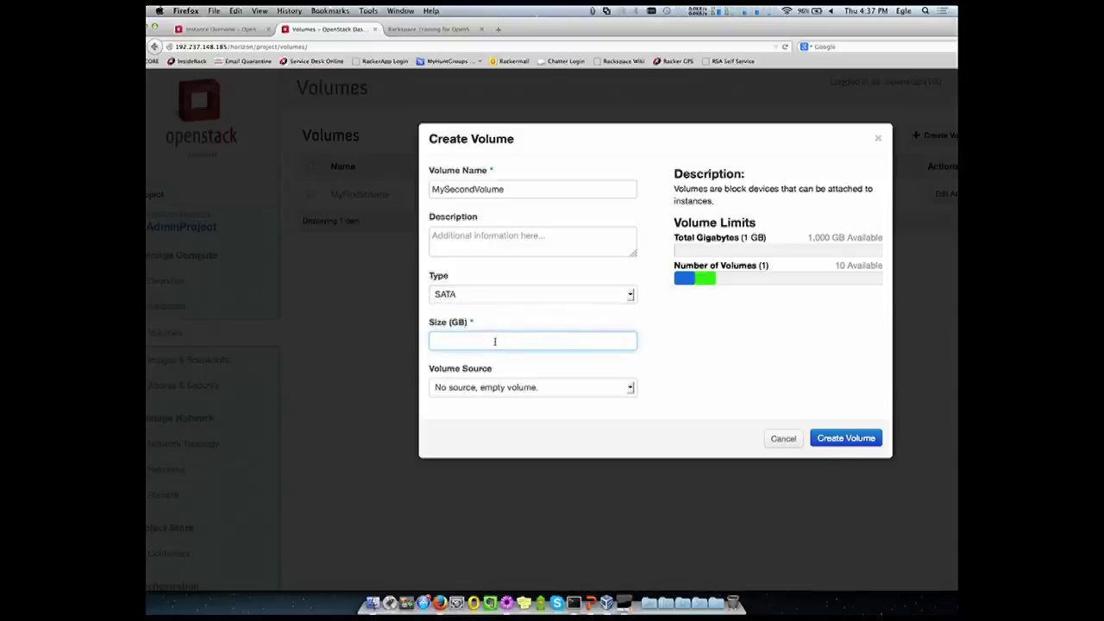
text(1)
click(685, 354)
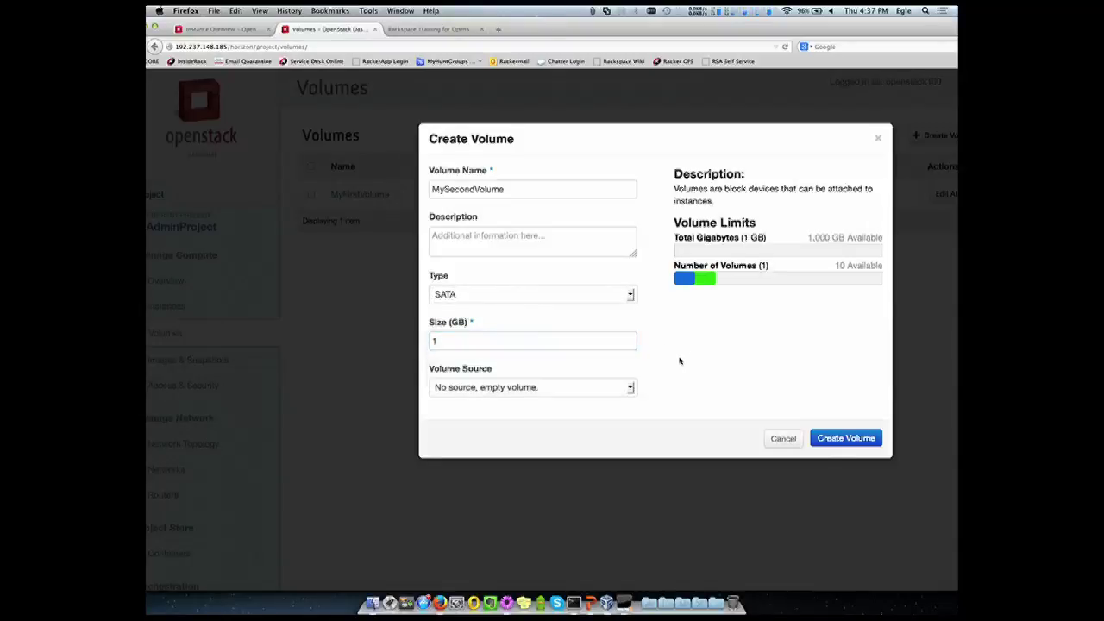
click(634, 388)
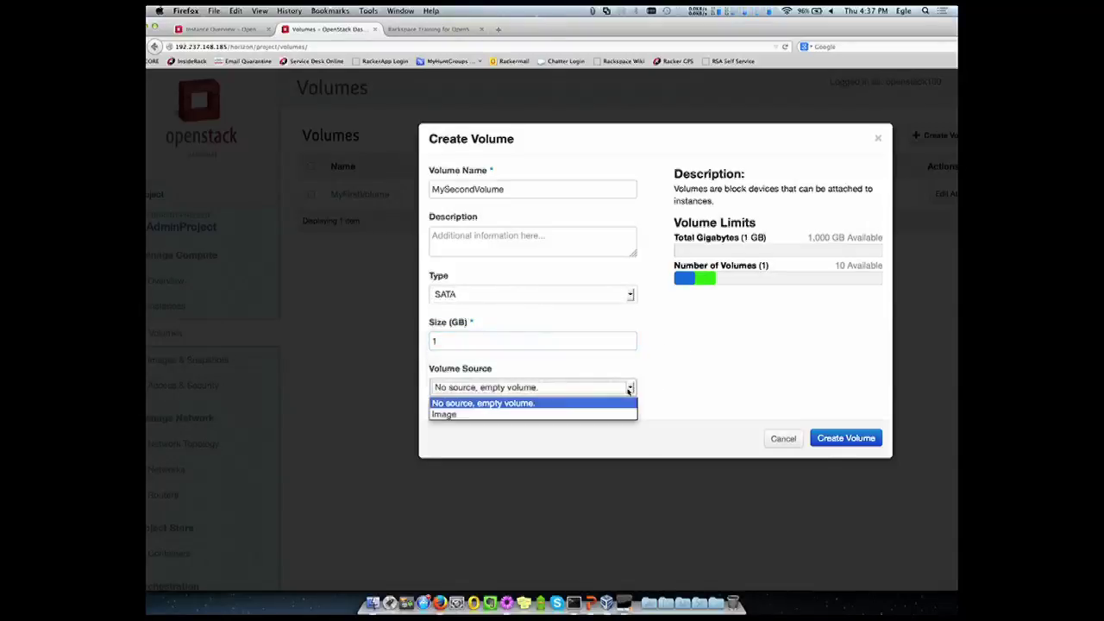
click(584, 403)
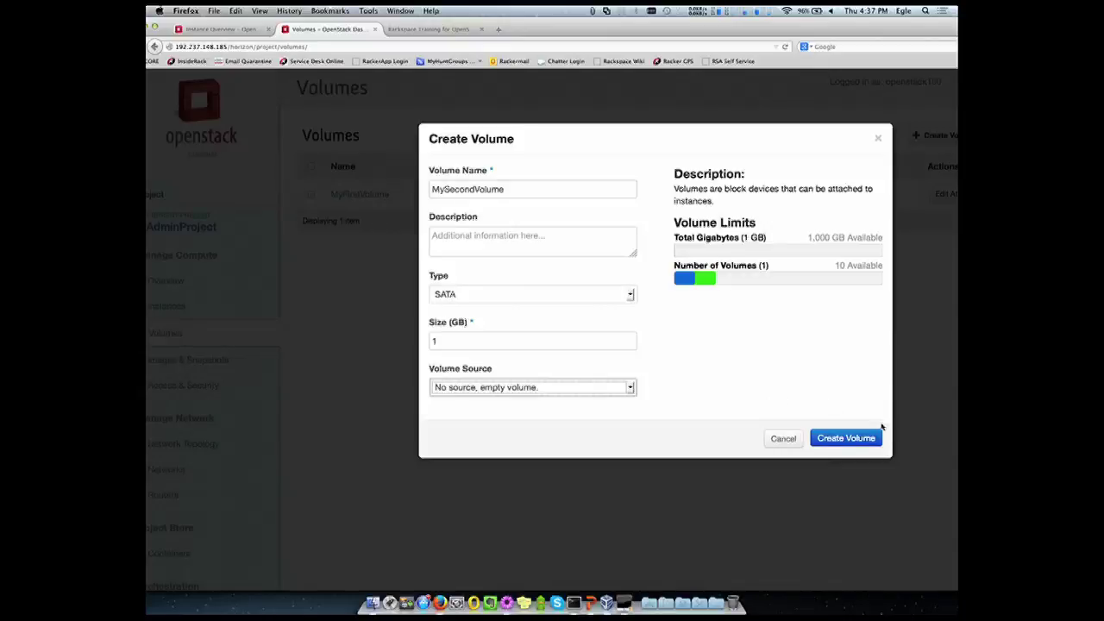
click(846, 438)
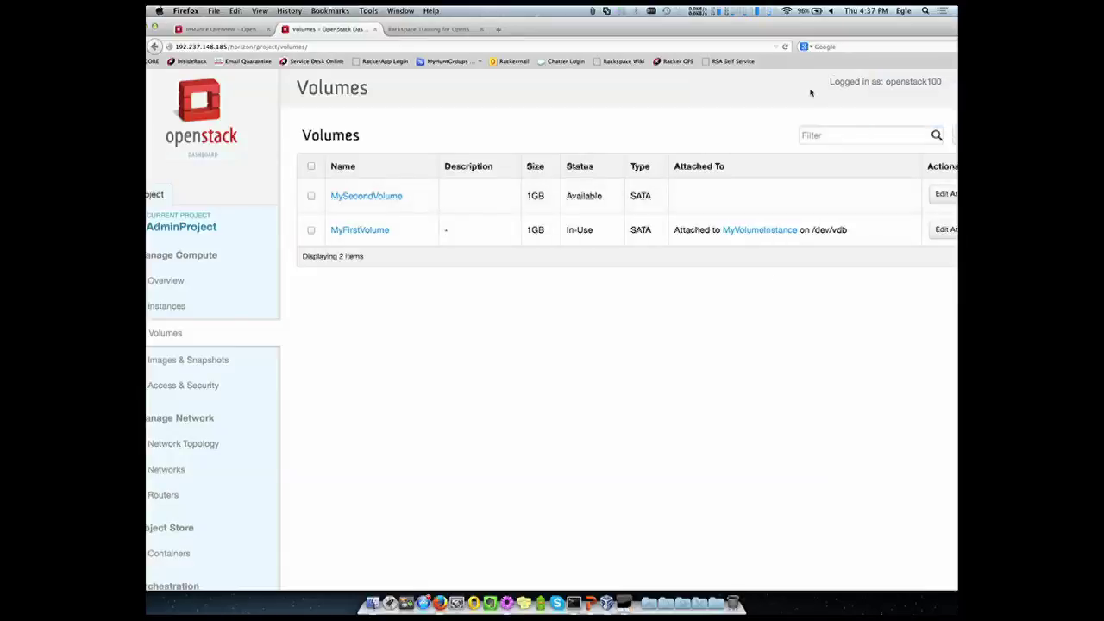
View the details of MySecondVolume, then look at the selfie instance from the project's Instances page and return to the list
click(376, 199)
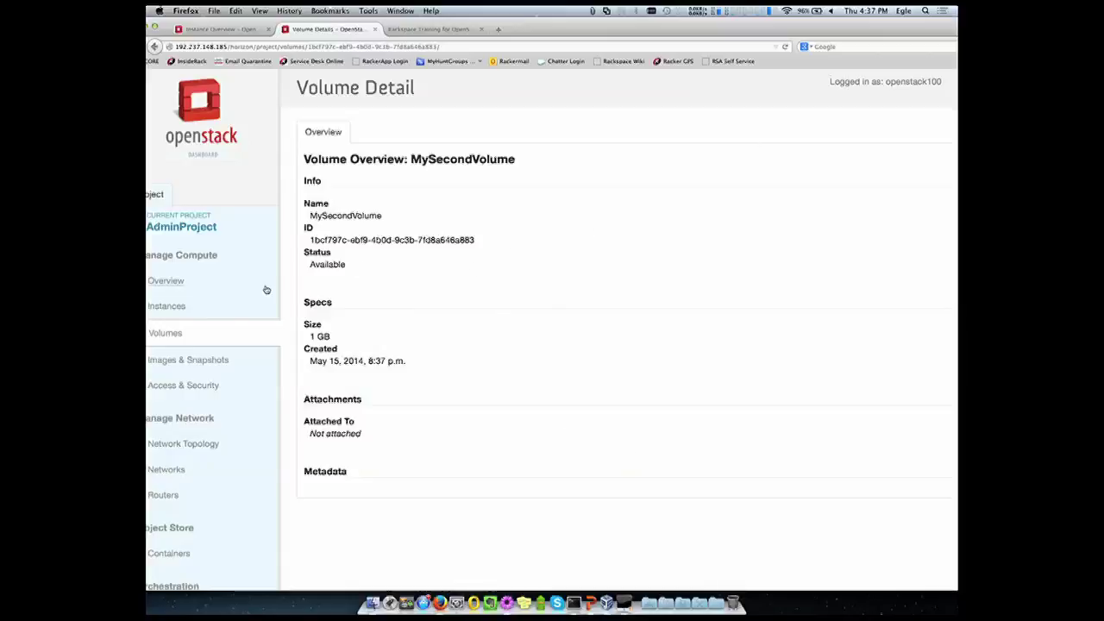
click(166, 307)
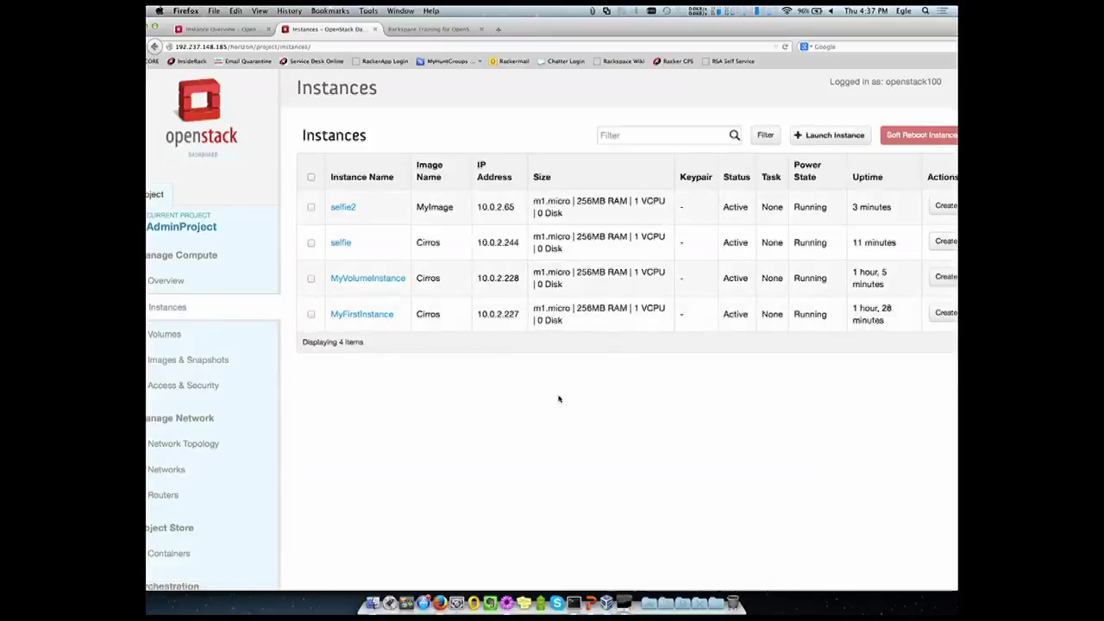
click(341, 243)
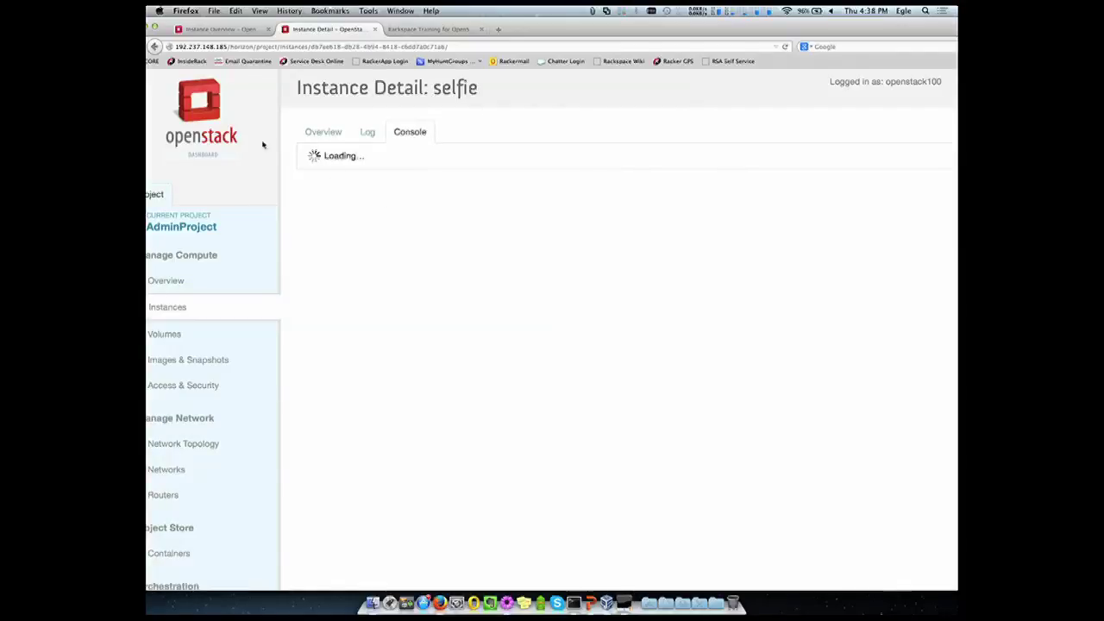
click(154, 46)
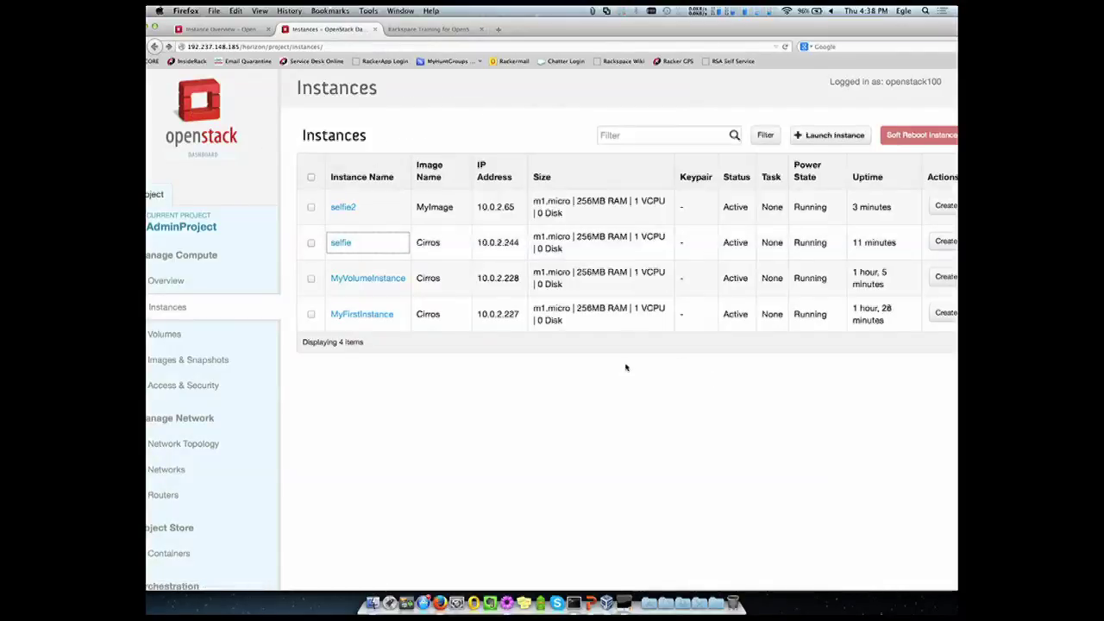
Enlarge the Instances page and review the additional actions offered for MyVolumeInstance
key(super+minus)
key(super+minus)
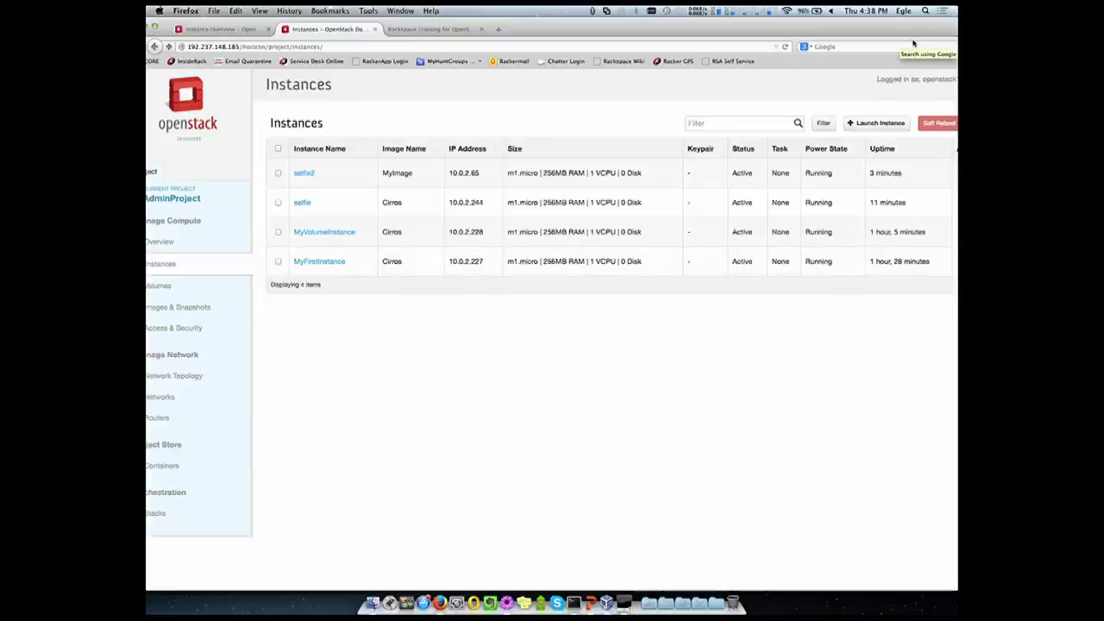
key(super+plus)
key(super+plus)
key(super+plus)
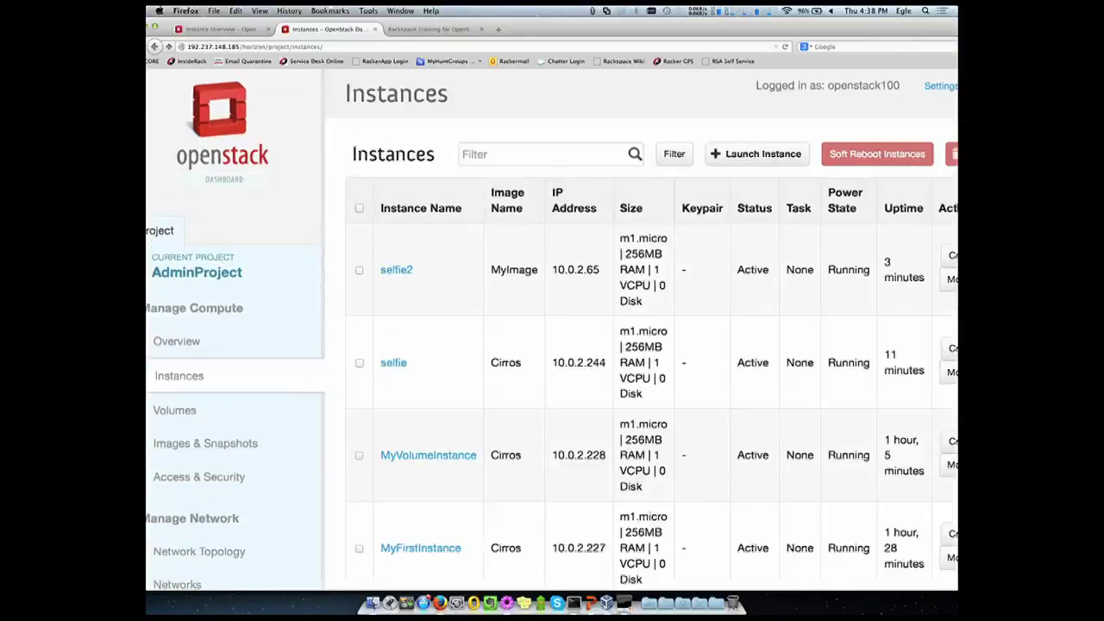
drag(267, 23, 183, 8)
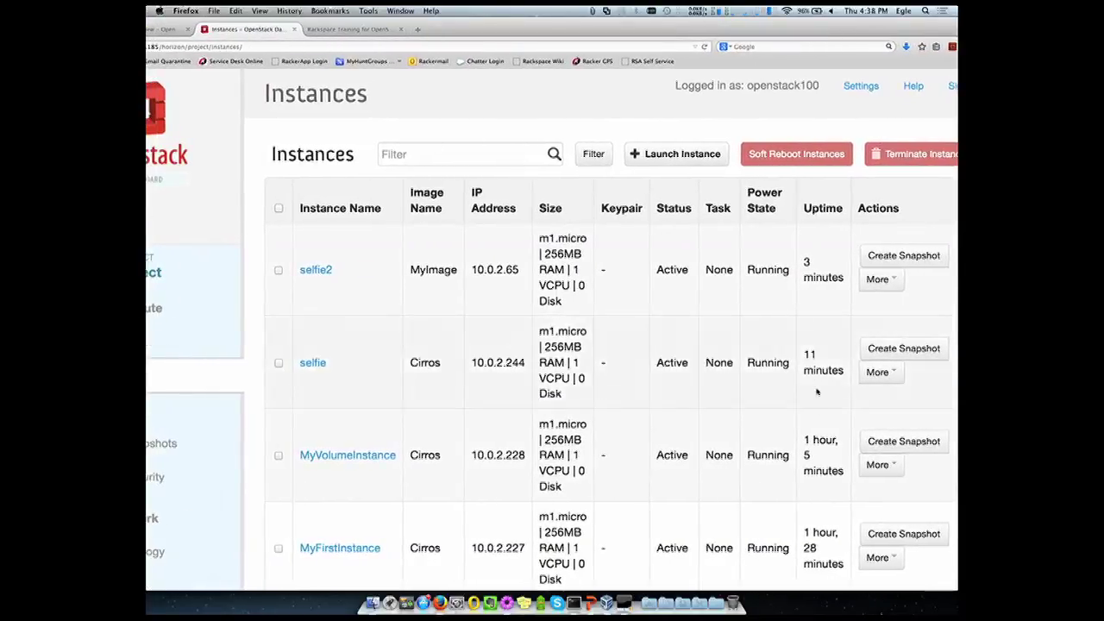
click(897, 471)
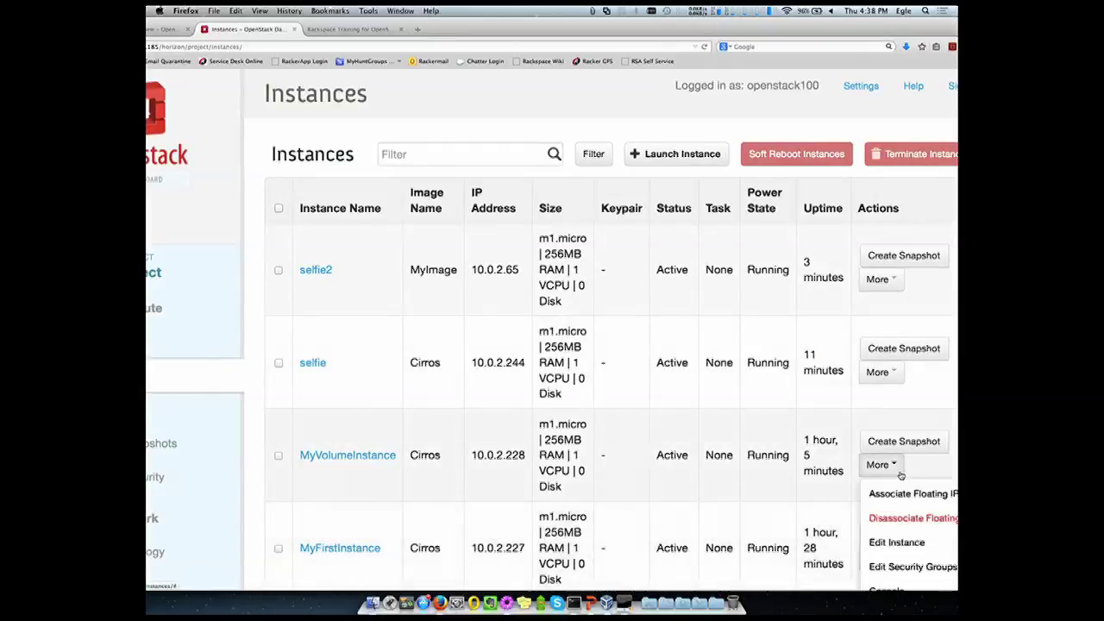
click(926, 472)
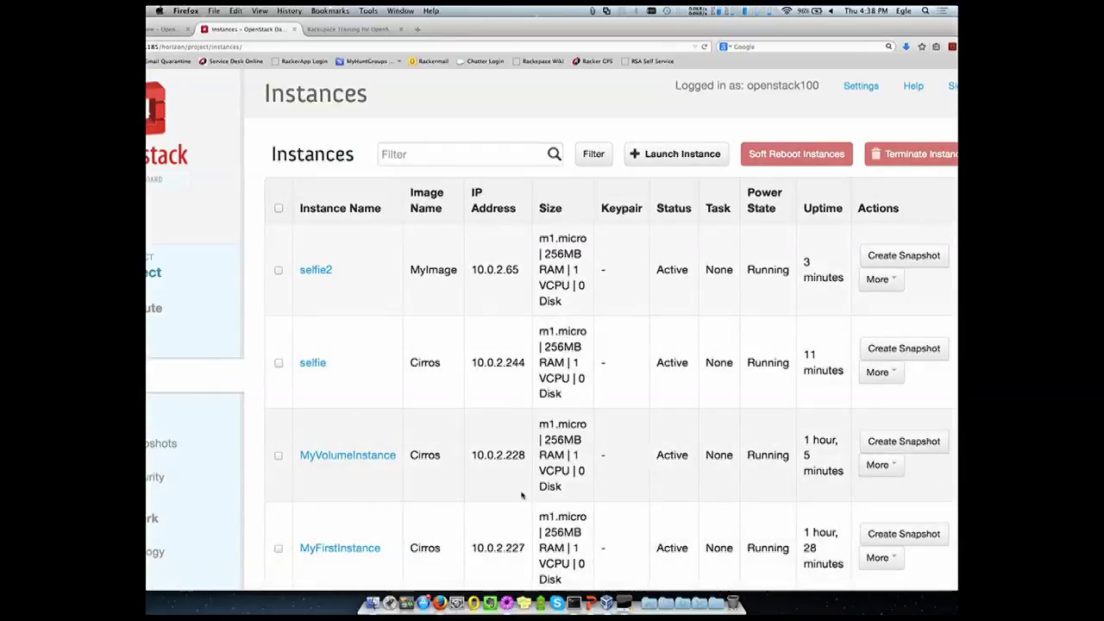
Look at the selfie instance's console, then go to the project's Volumes page
click(312, 363)
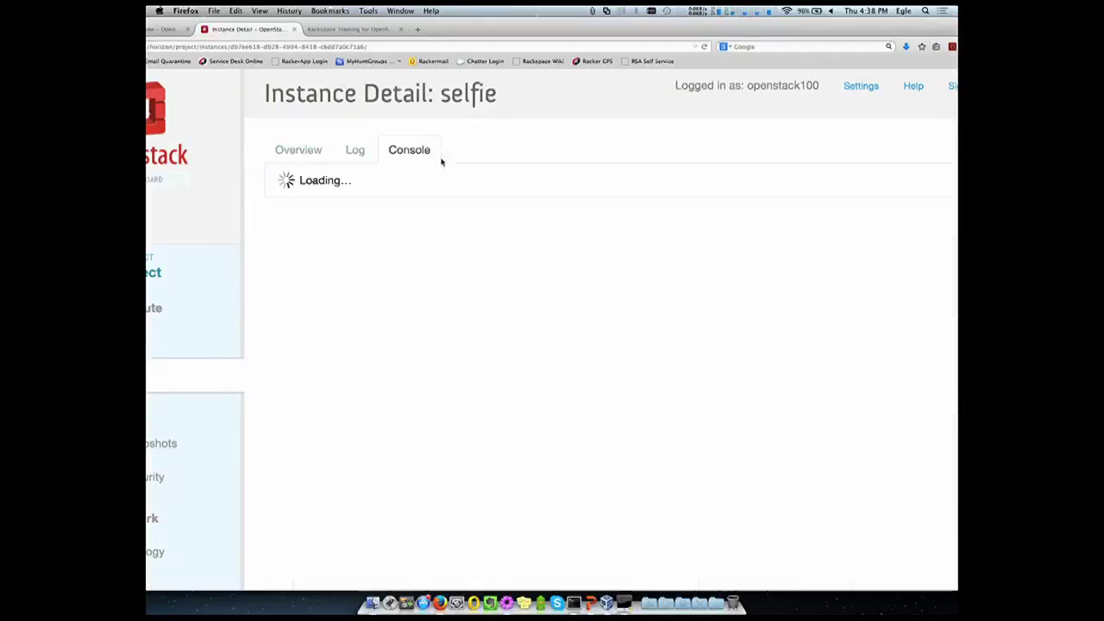
drag(304, 23, 378, 22)
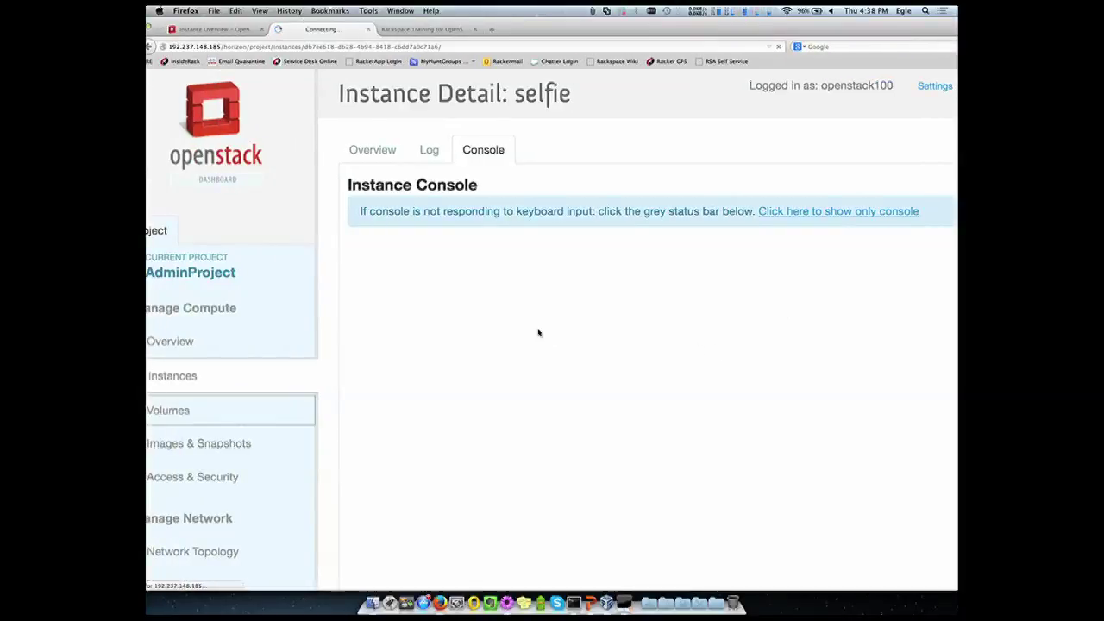
drag(843, 30, 767, 29)
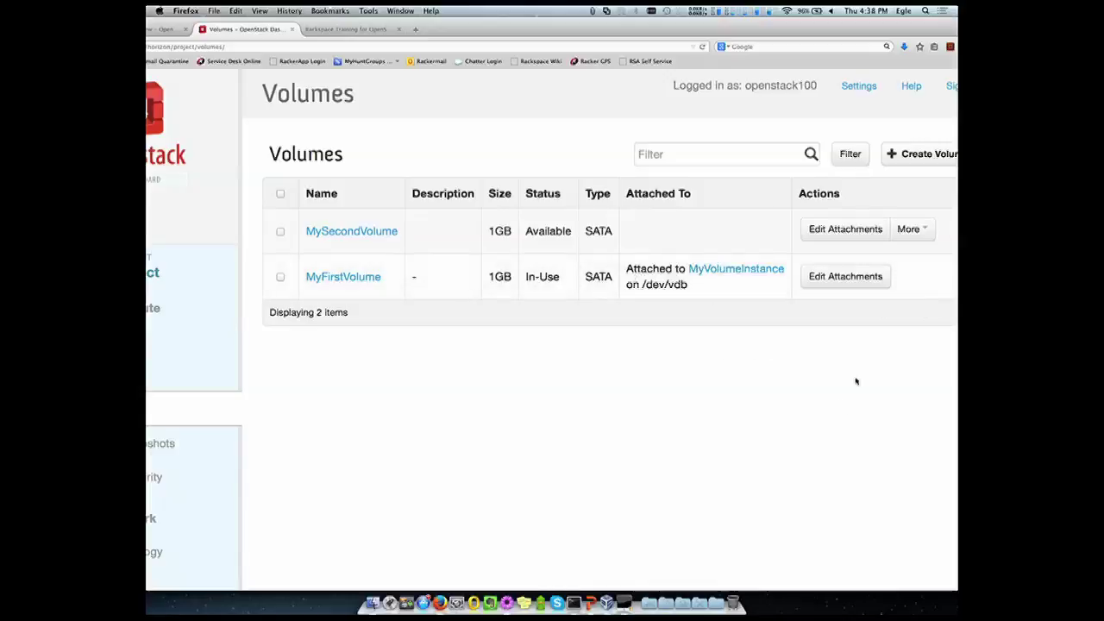
Attach MySecondVolume to the selfie instance
click(849, 229)
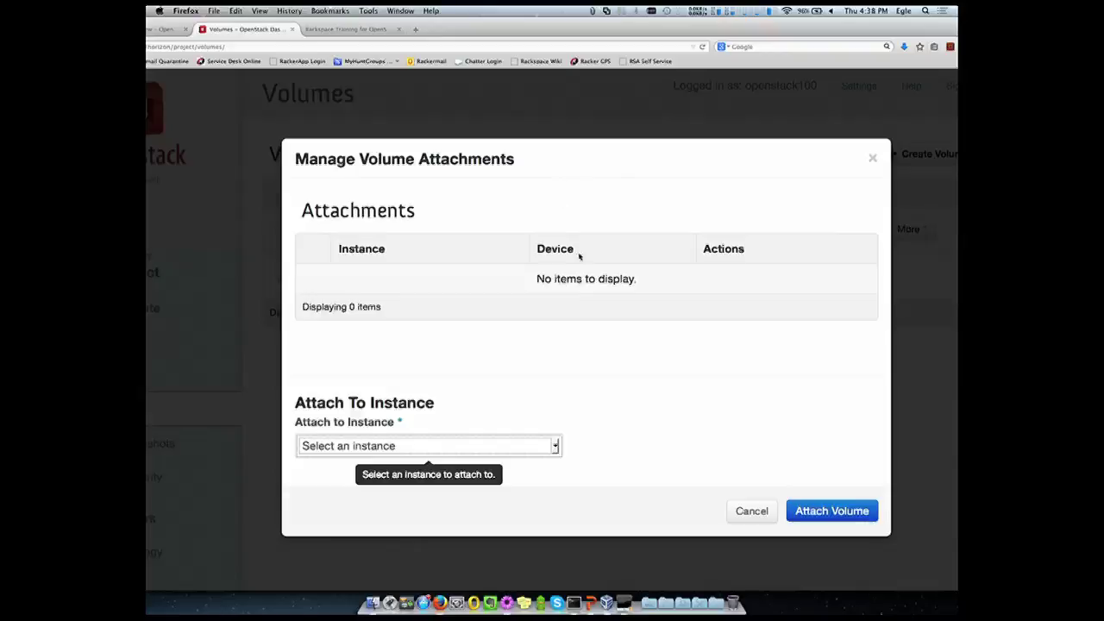
click(556, 446)
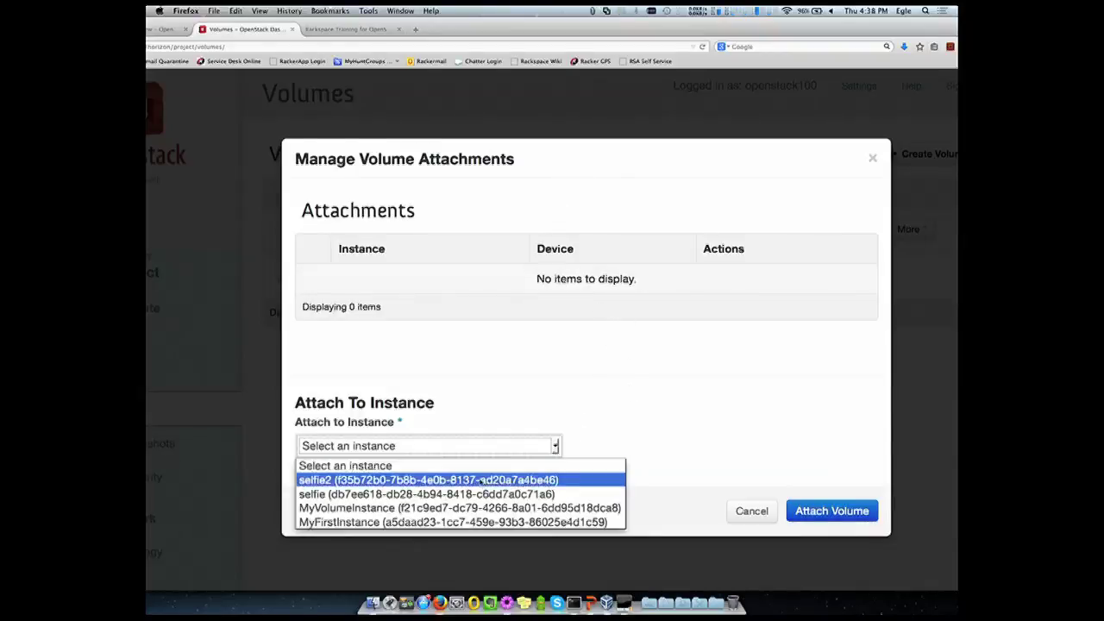
click(475, 494)
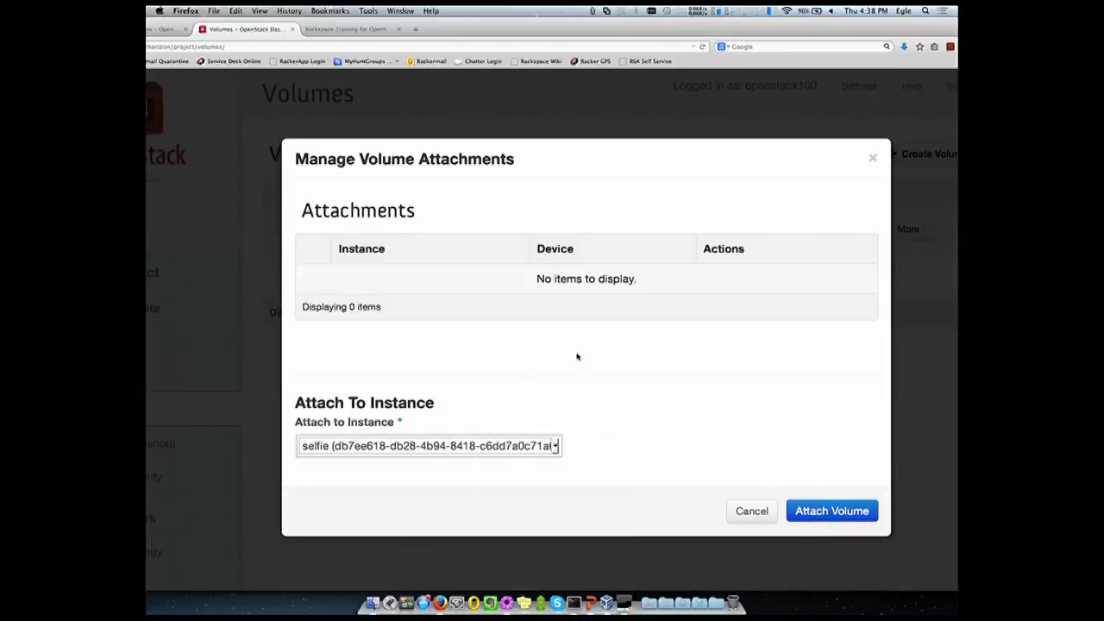
click(831, 511)
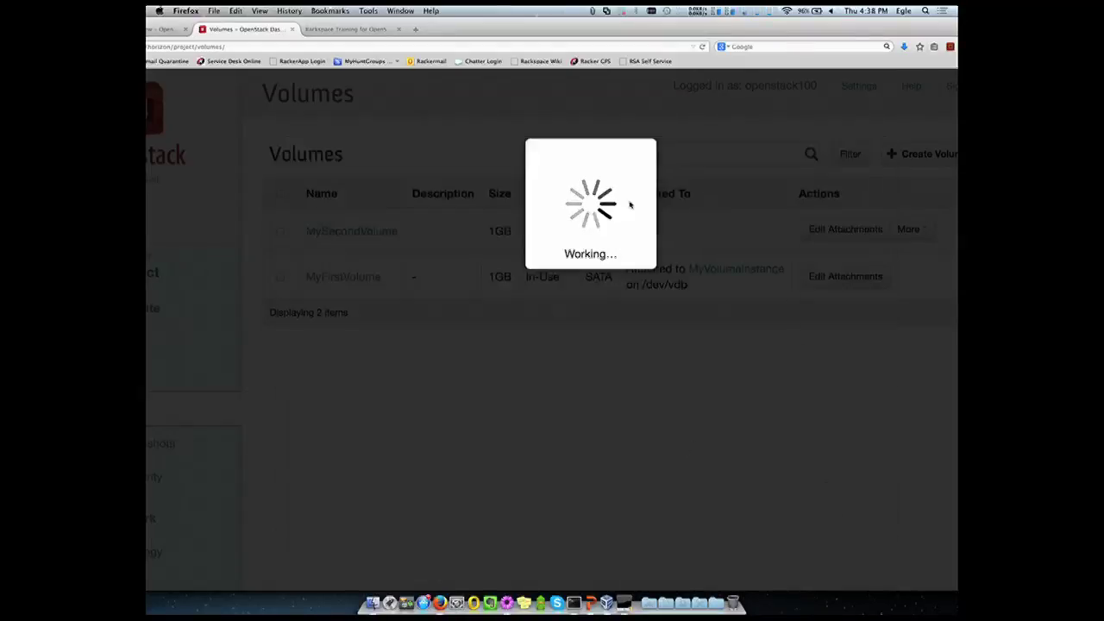
mouse_move(587, 29)
mouse_down()
mouse_move(633, 24)
mouse_move(602, 24)
mouse_up()
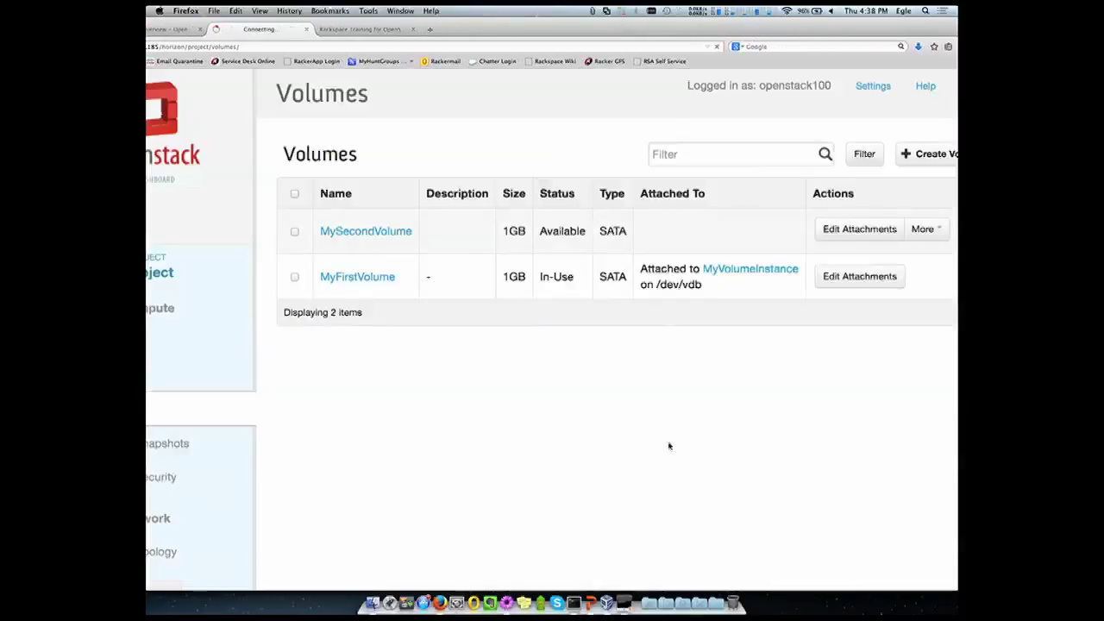
drag(492, 30, 574, 32)
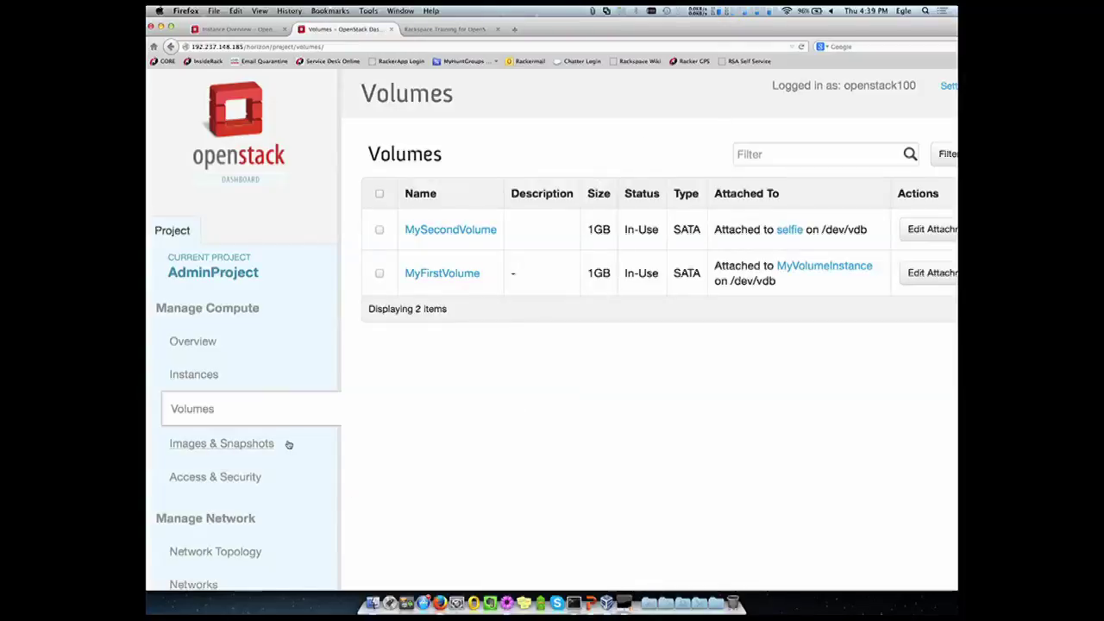
drag(783, 38, 705, 38)
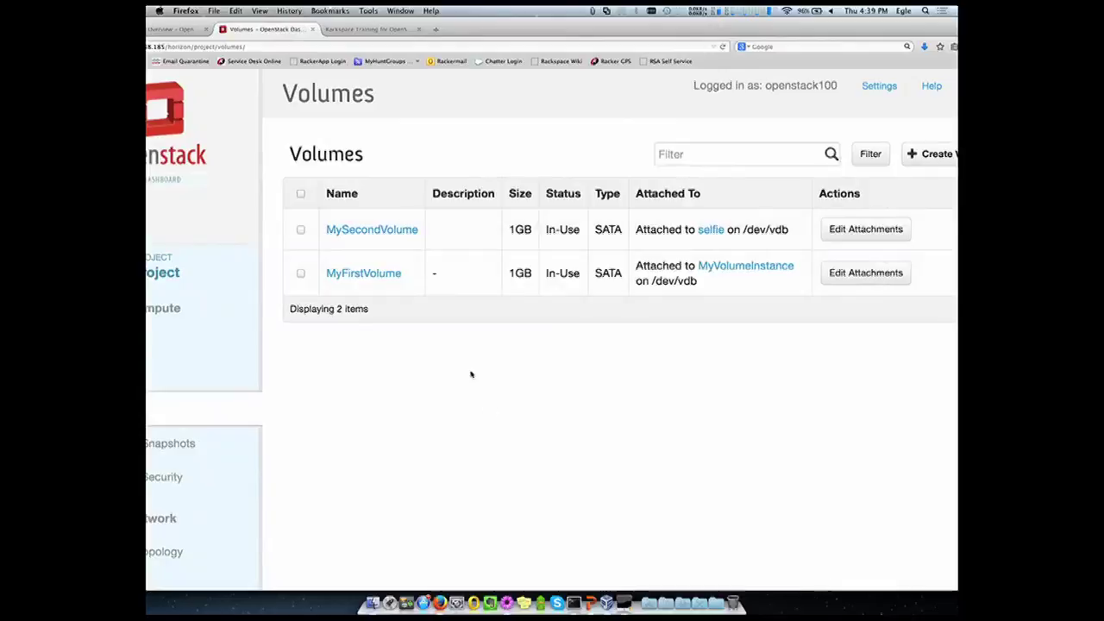
View the details of MySecondVolume, including its attachment, and return to the volume list
drag(477, 33, 543, 35)
click(475, 229)
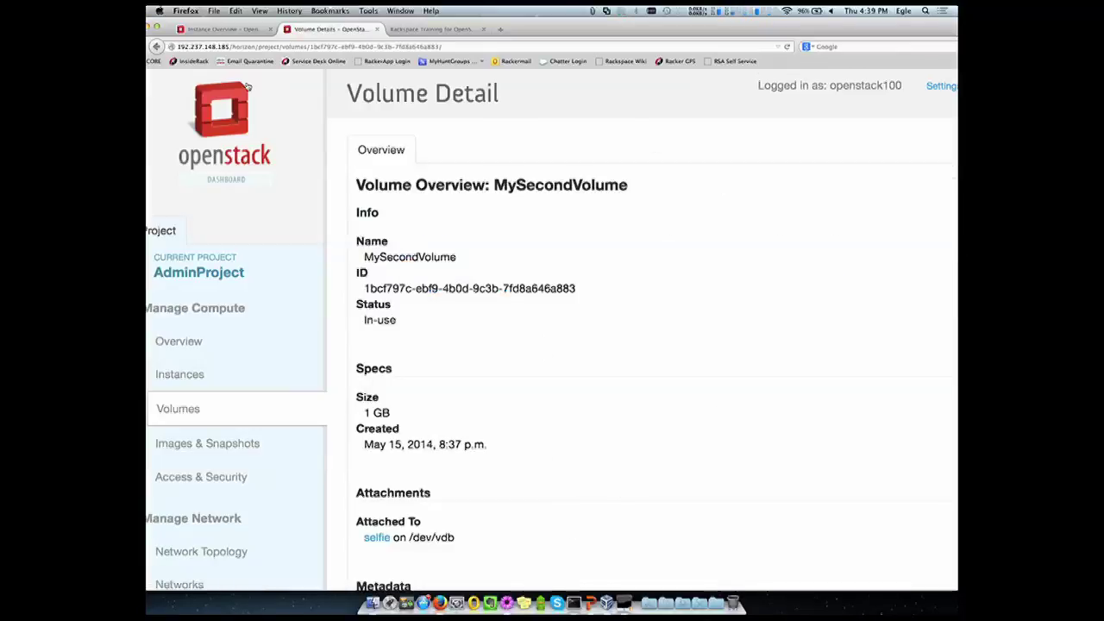
click(156, 47)
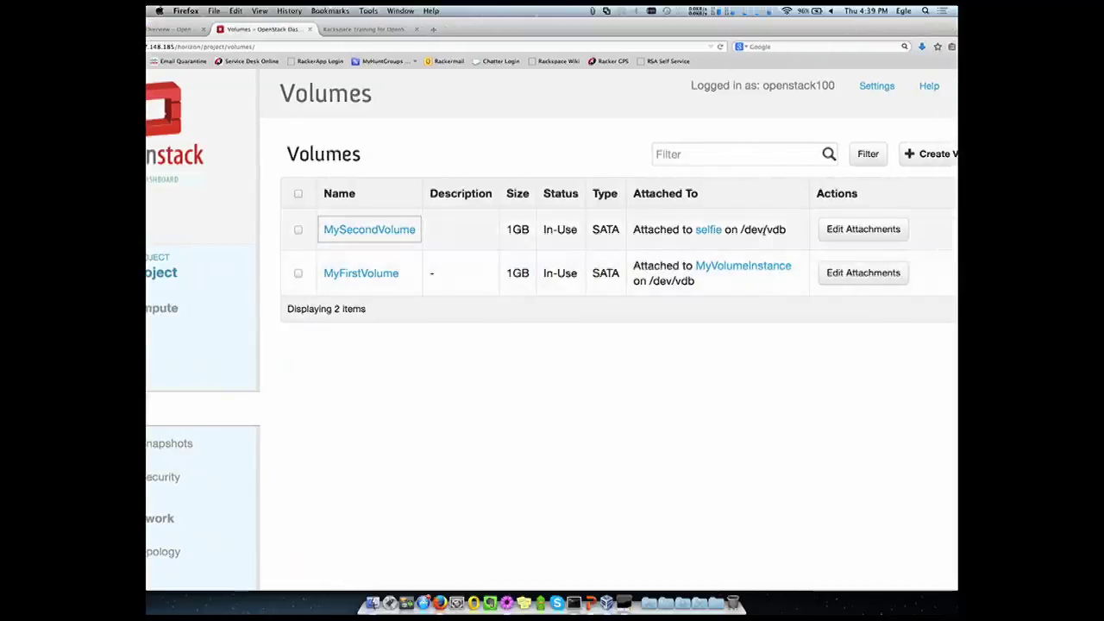
Detach MySecondVolume from the selfie instance and close the attachments dialog
click(846, 230)
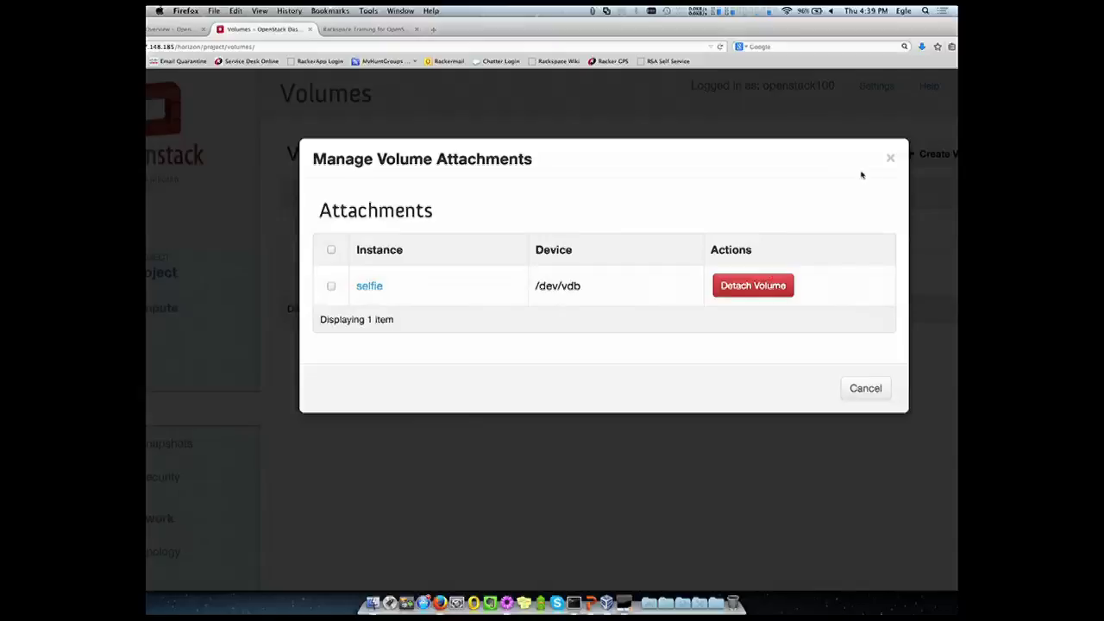
click(772, 289)
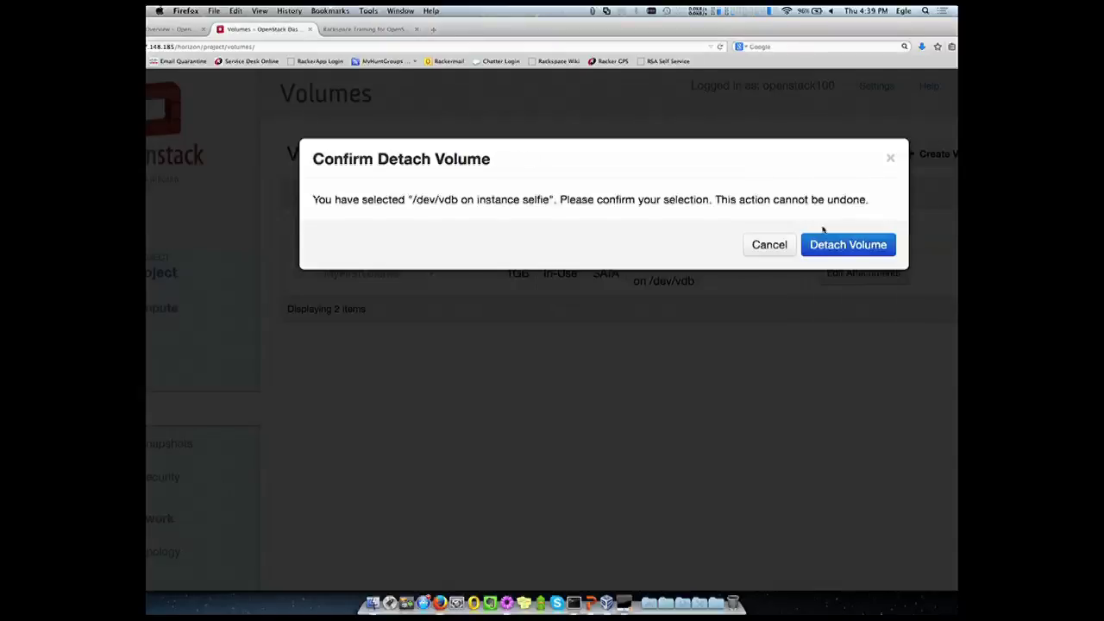
click(852, 246)
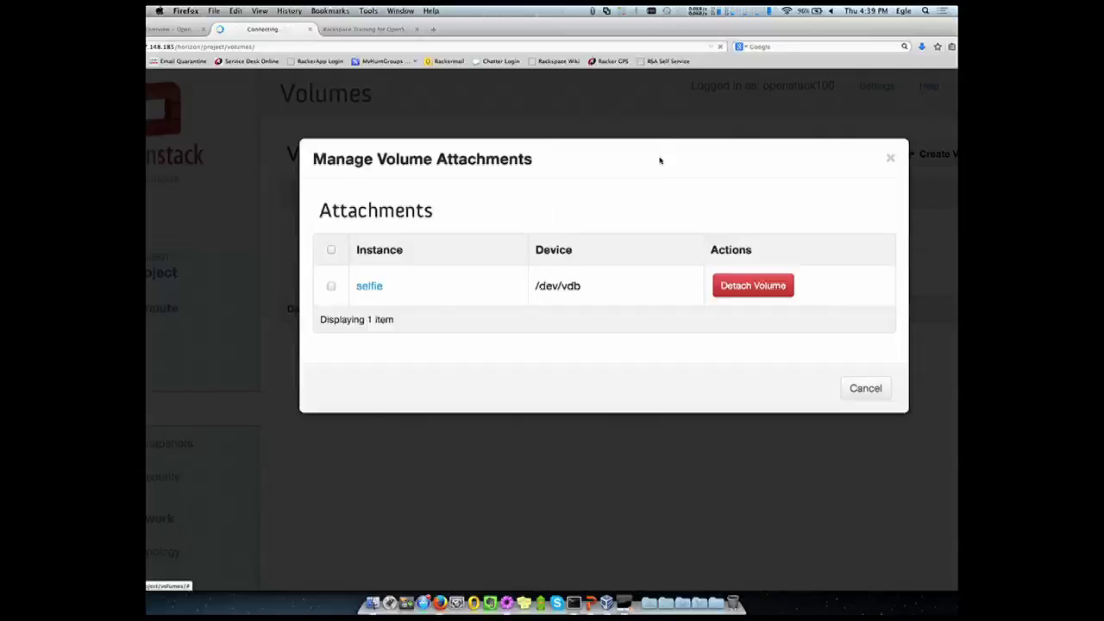
click(890, 159)
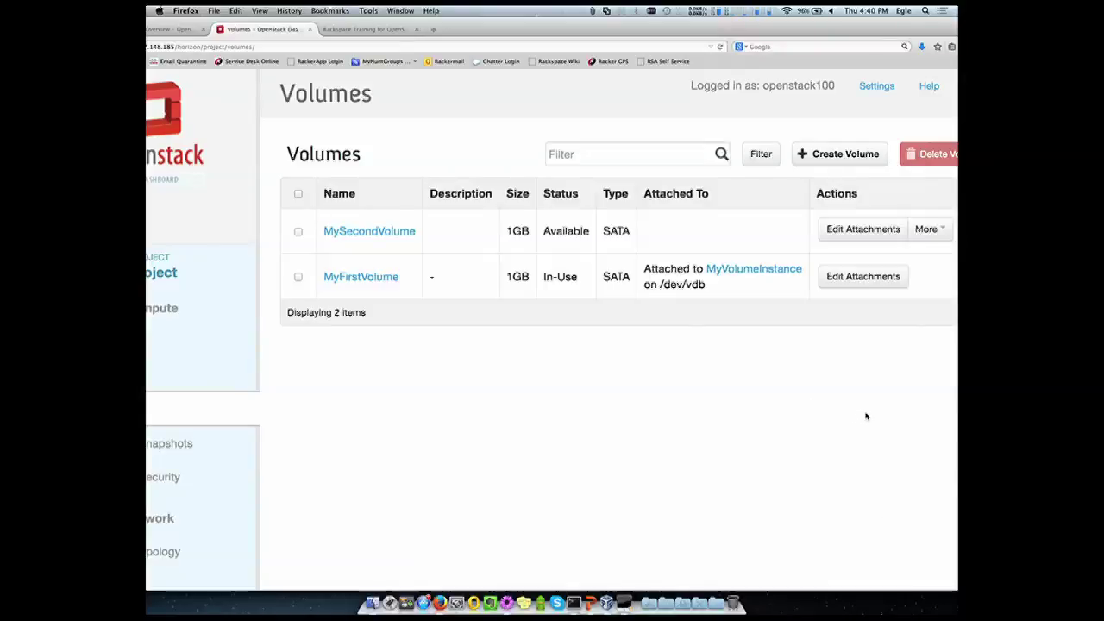
Attach MySecondVolume to the selfie2 instance
click(873, 231)
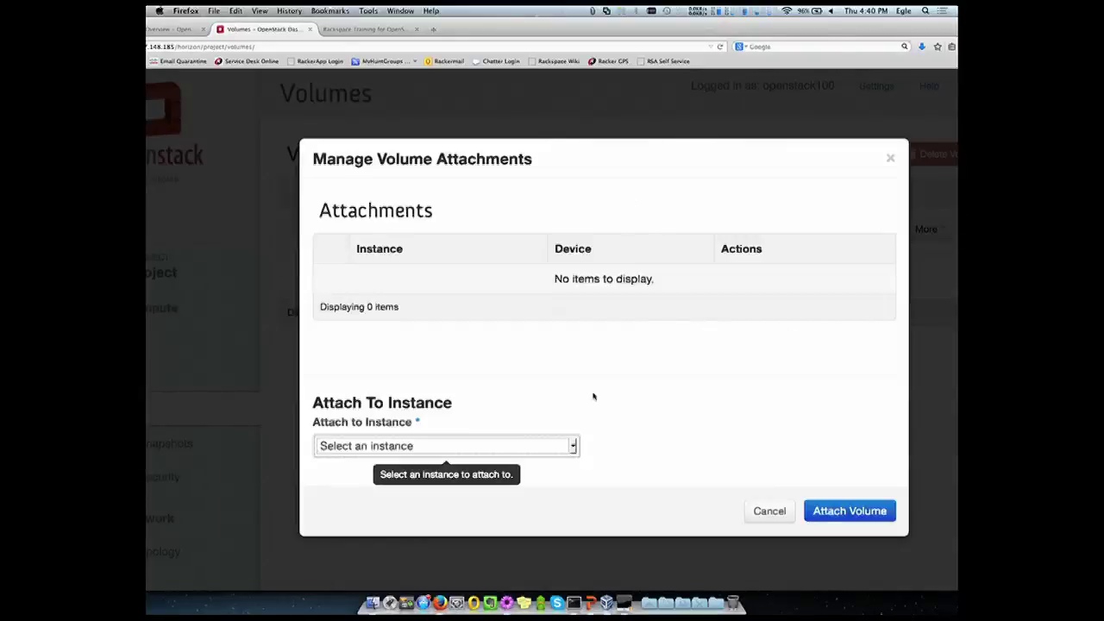
click(574, 447)
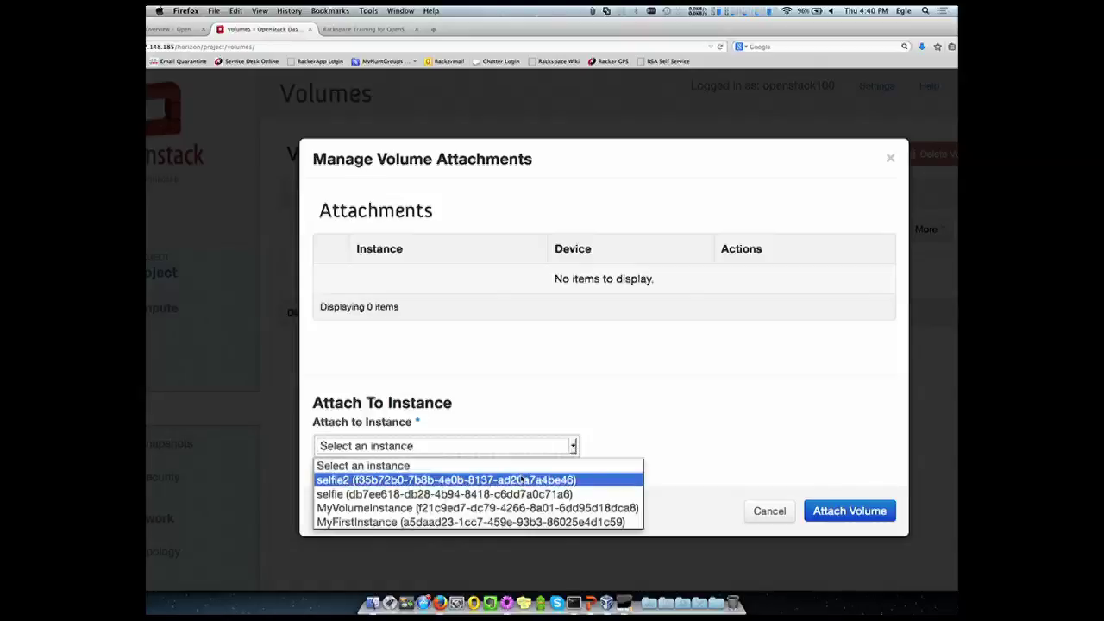
click(522, 479)
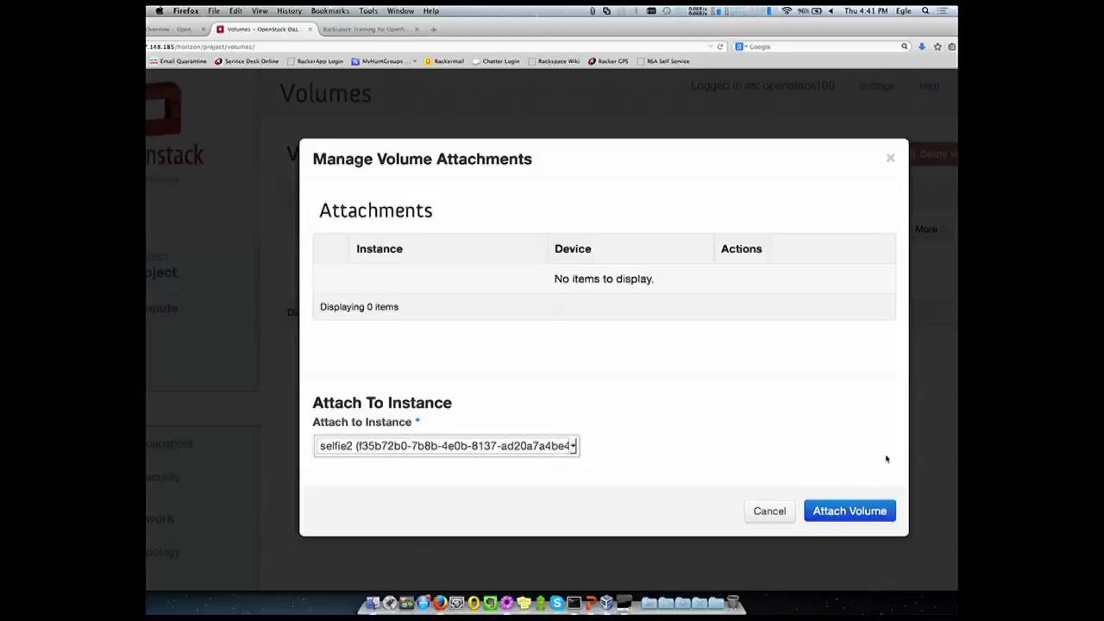
click(824, 512)
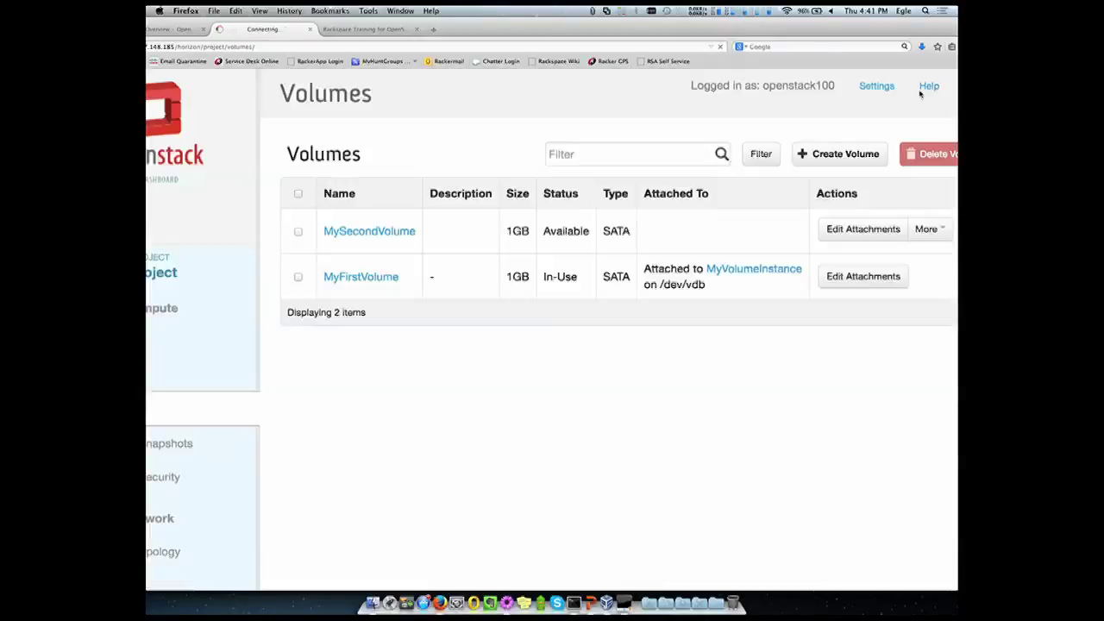
drag(914, 28, 900, 29)
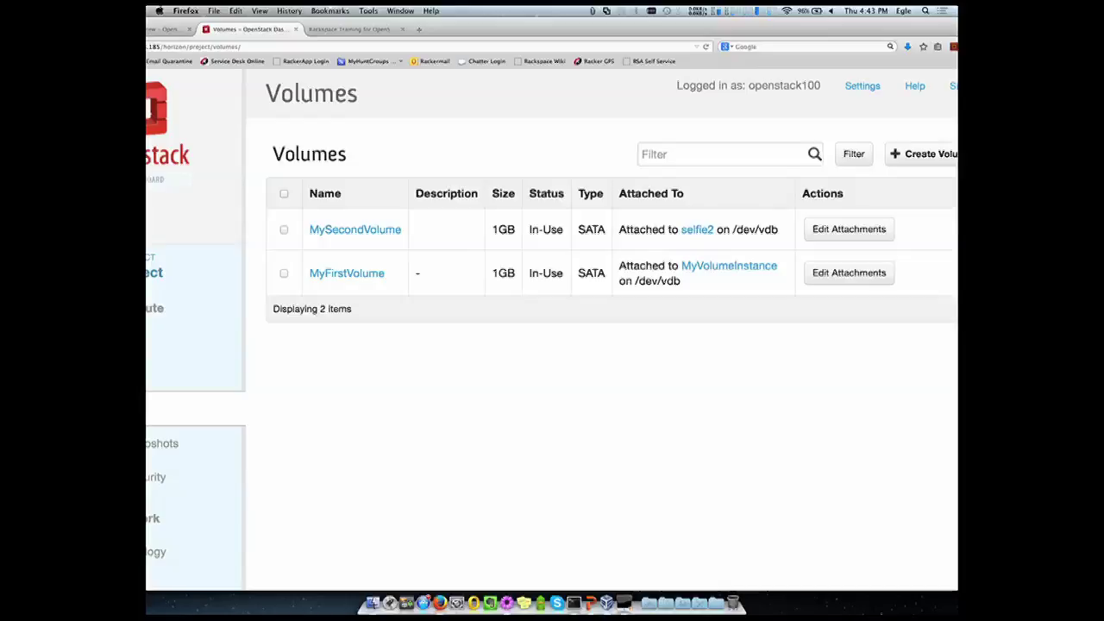
Detach MySecondVolume from the selfie2 instance and confirm the detachment
key(super+minus)
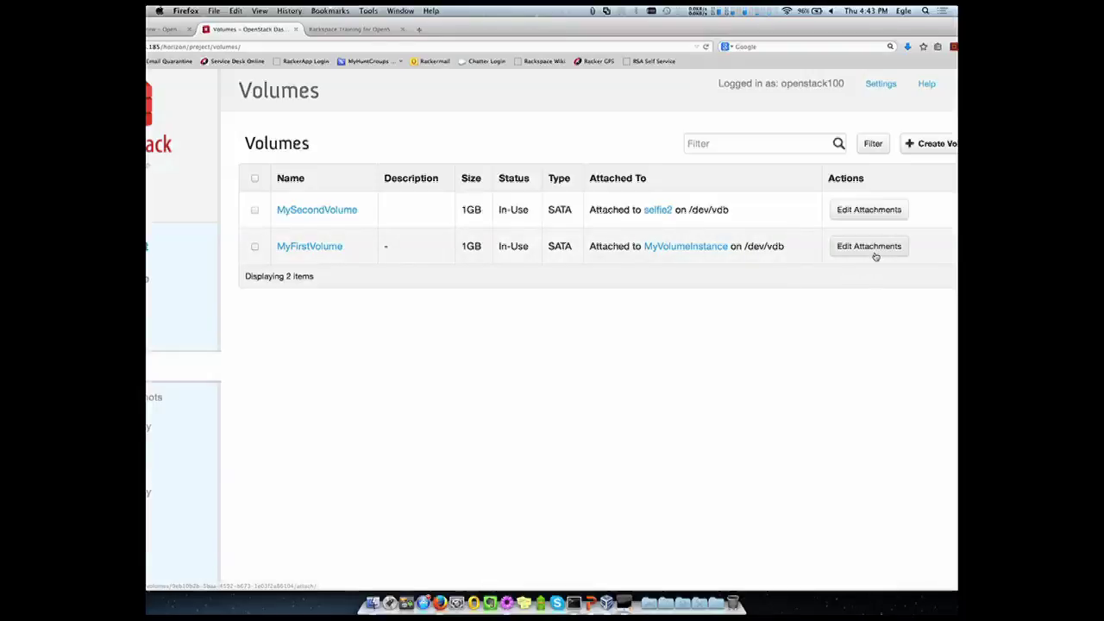
click(871, 213)
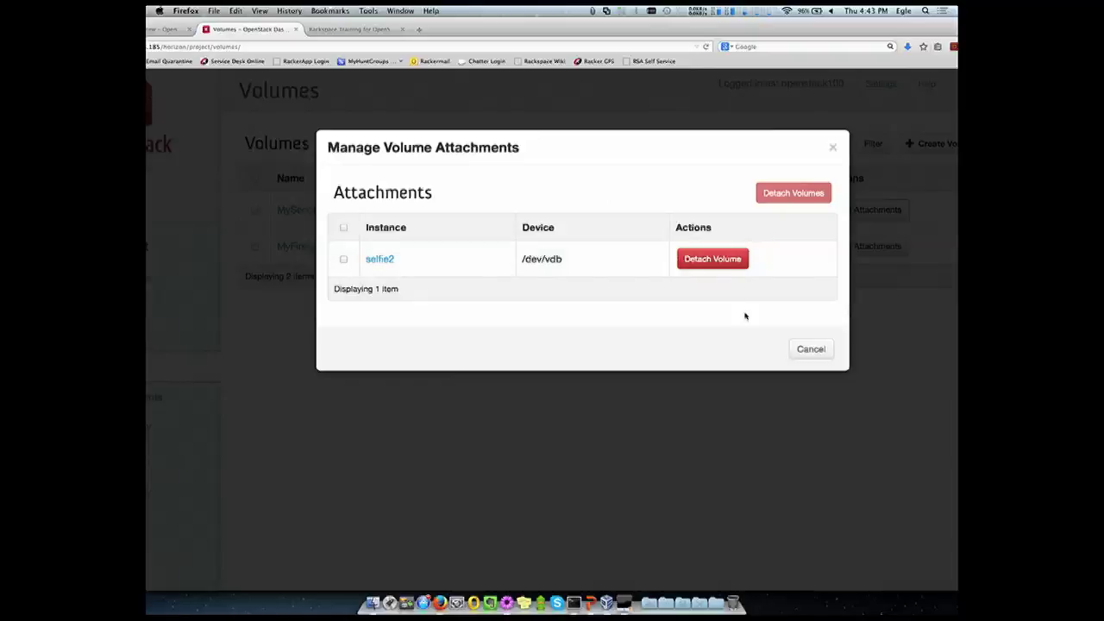
click(712, 259)
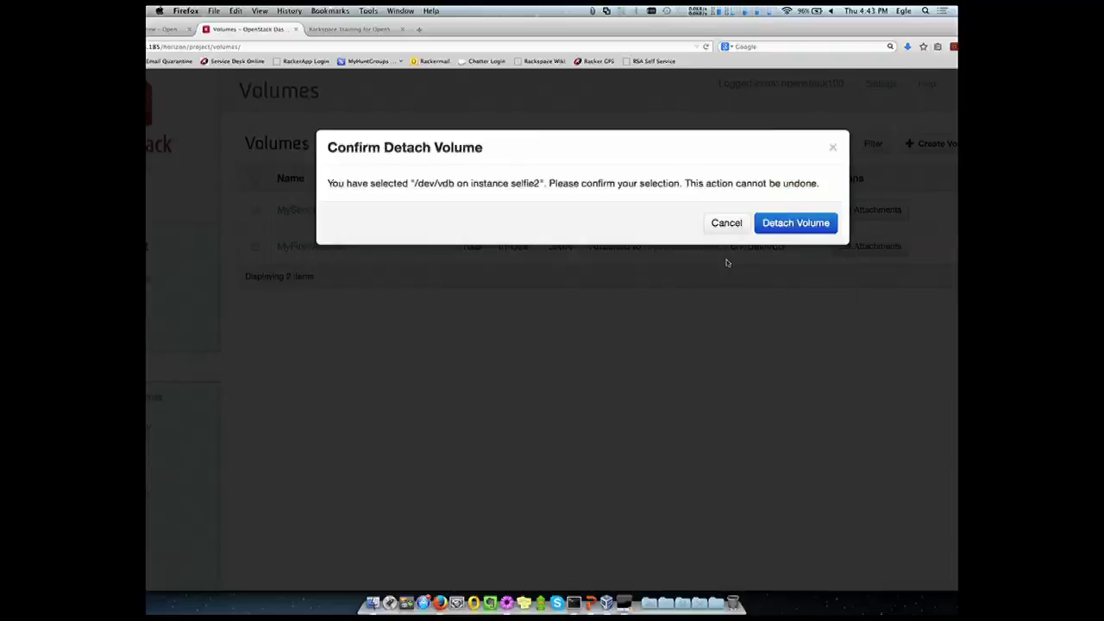
click(805, 226)
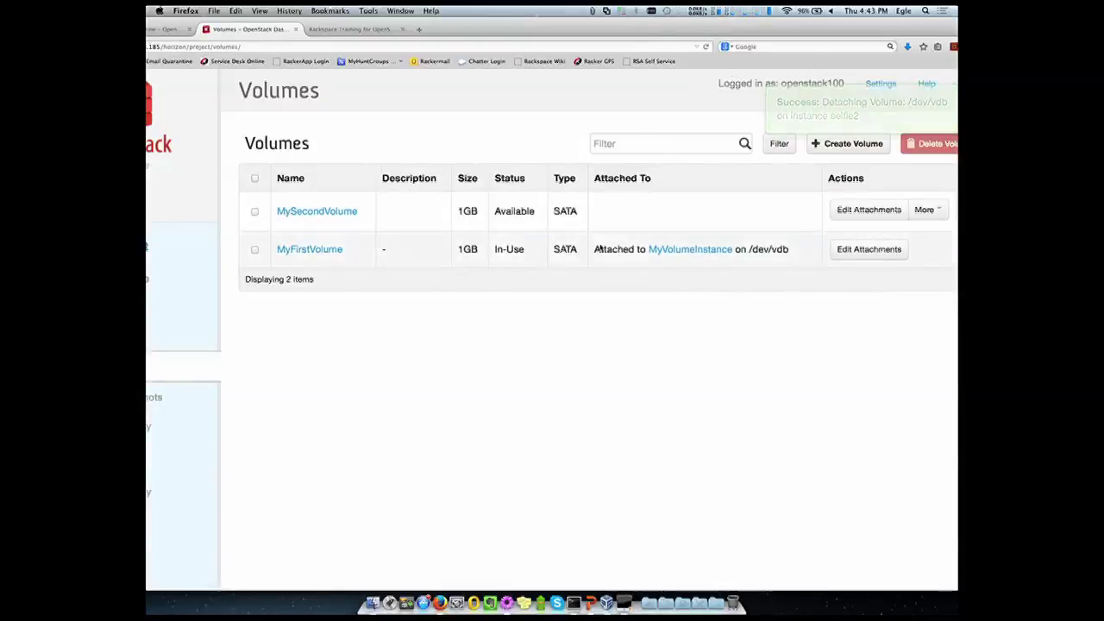
Detach MyFirstVolume from MyVolumeInstance, submitting the detachment again after the first attempt
click(858, 252)
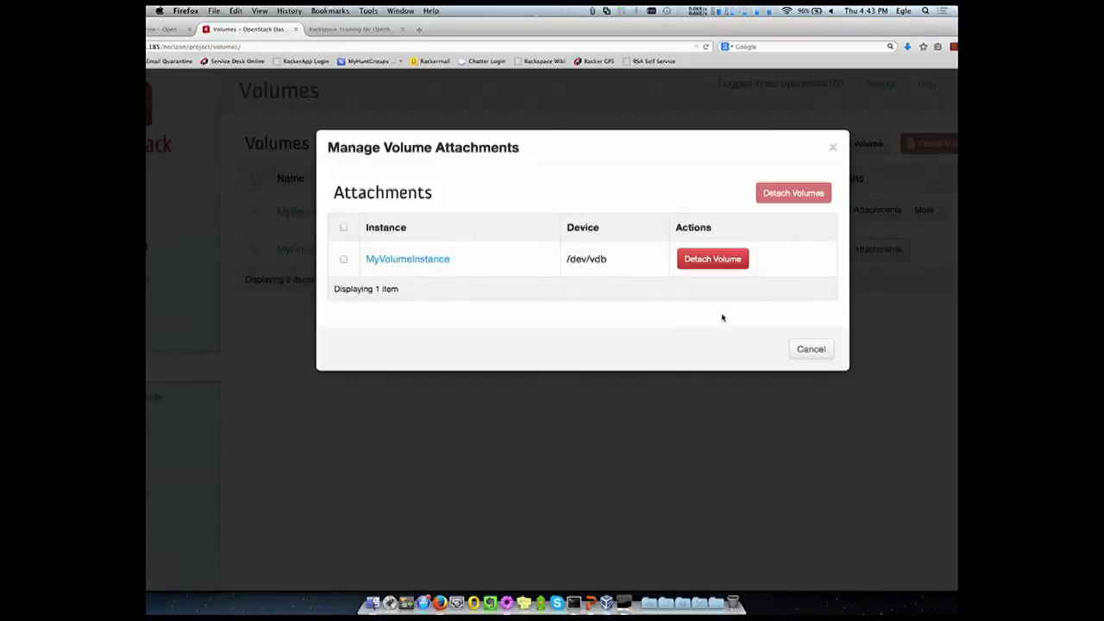
click(714, 261)
click(793, 245)
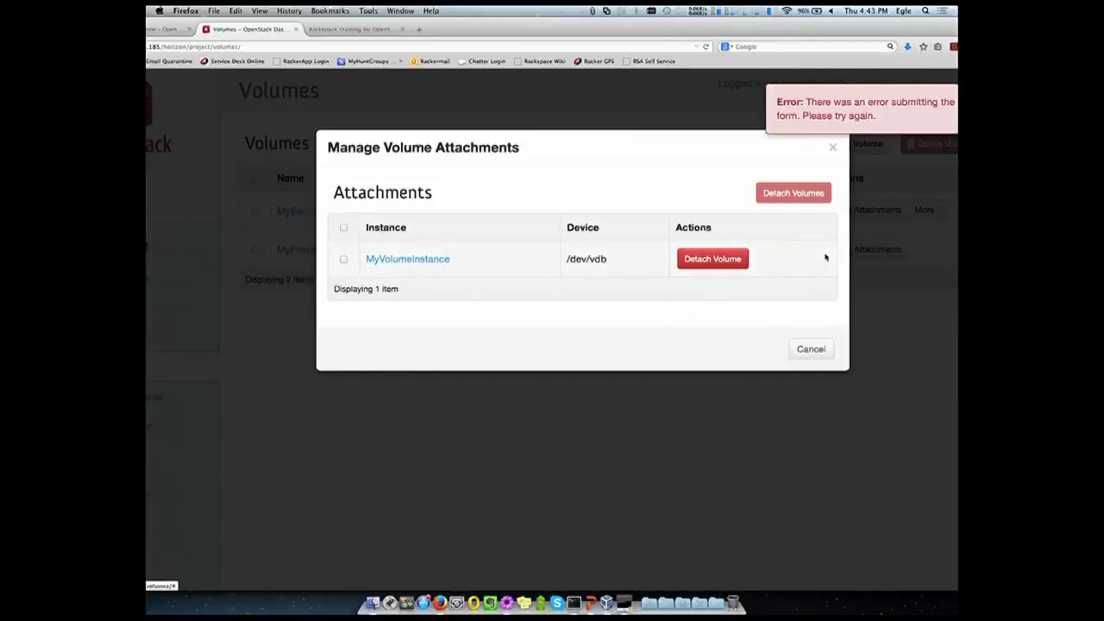
click(723, 259)
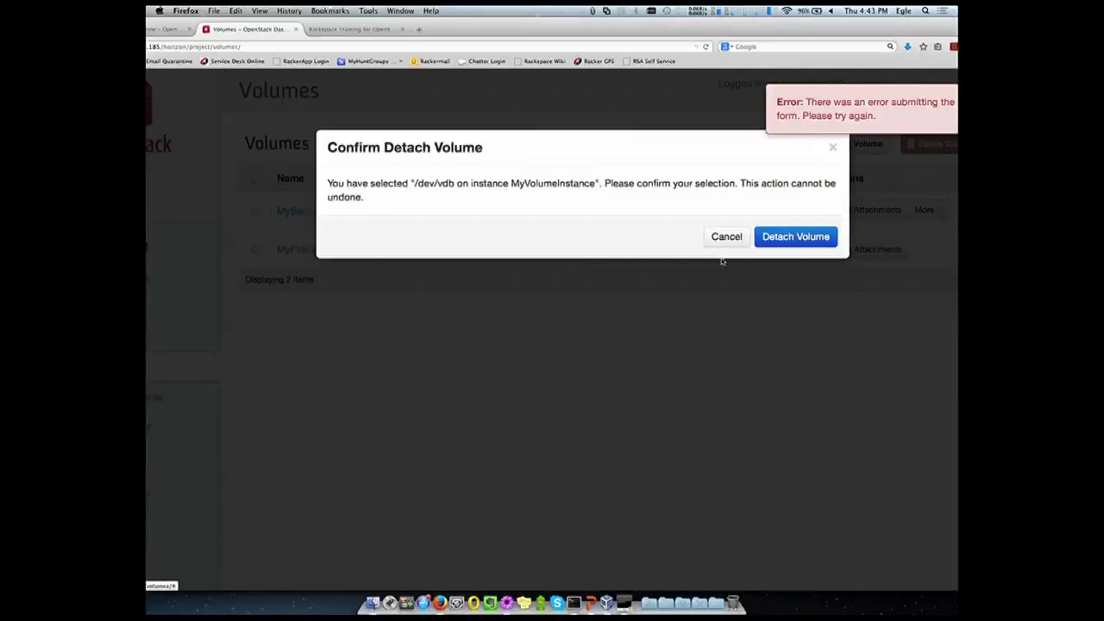
click(798, 239)
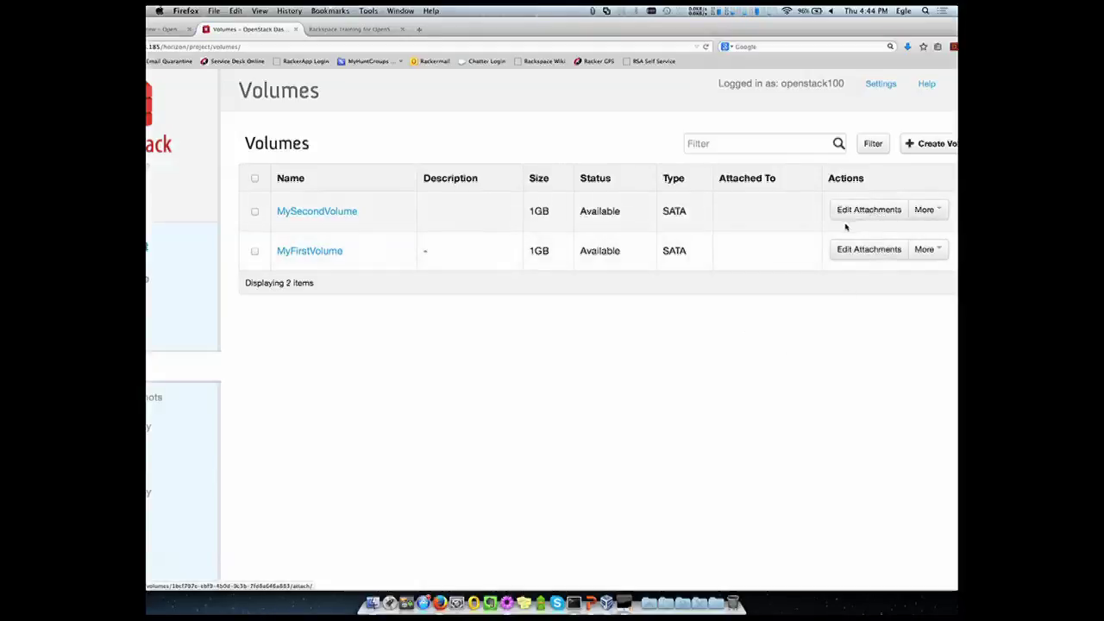
Attach MyFirstVolume to the MyFirstInstance instance
click(875, 250)
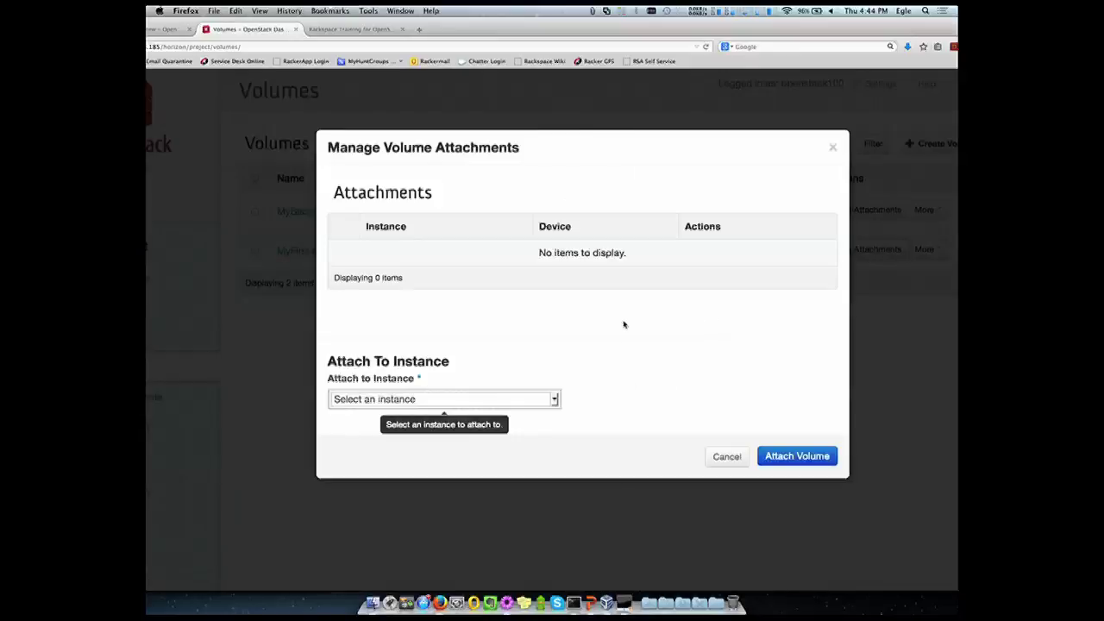
click(553, 400)
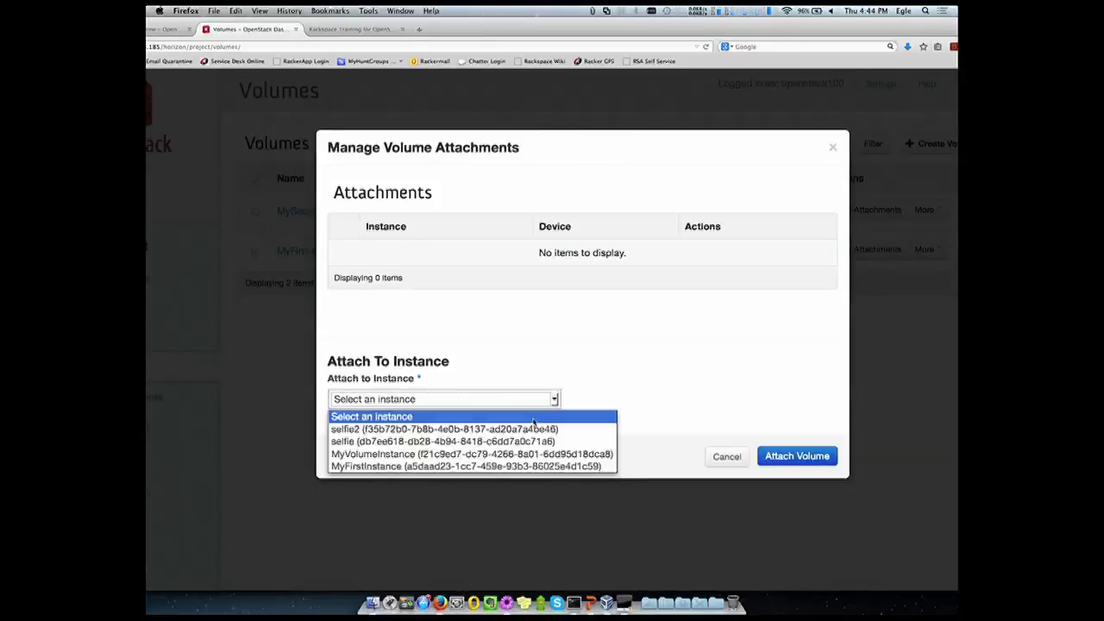
click(414, 467)
click(795, 458)
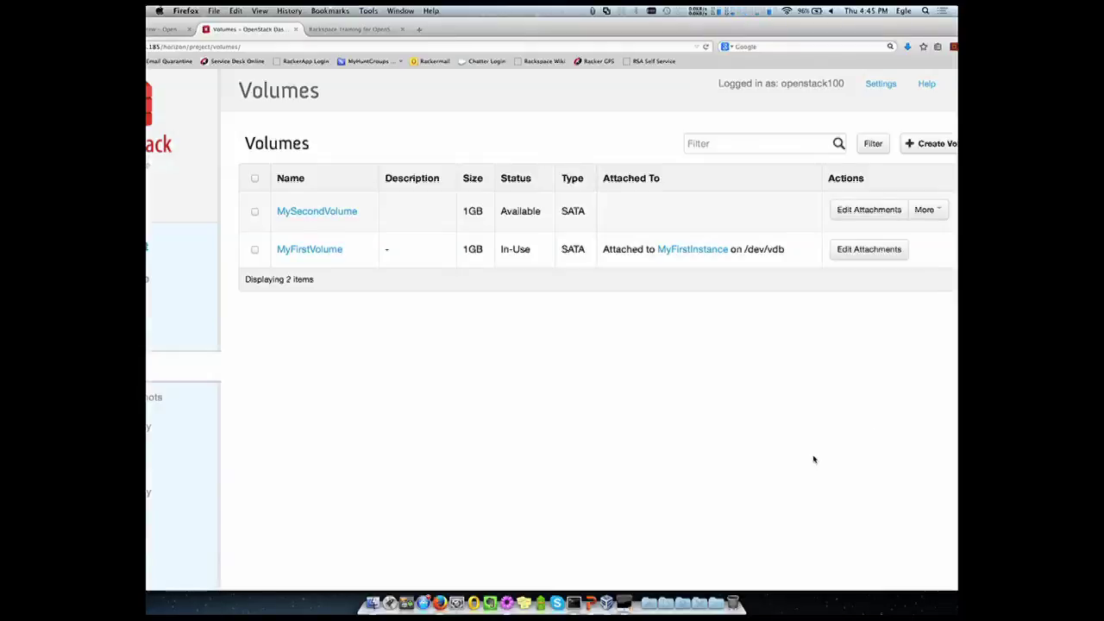
scroll(813, 459, down, 1)
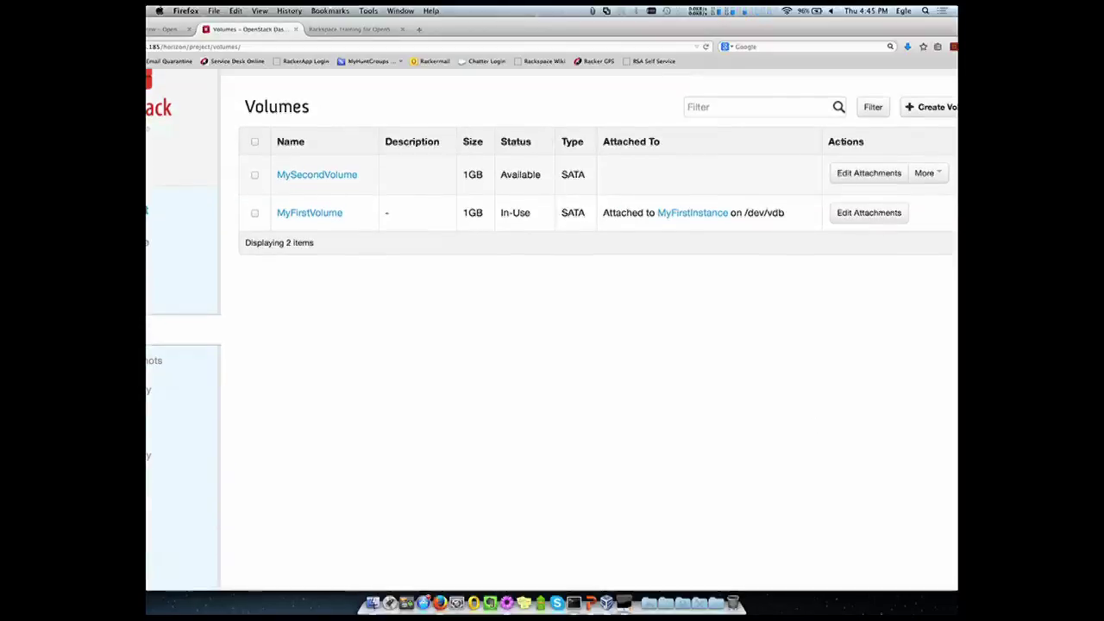
scroll(813, 458, up, 1)
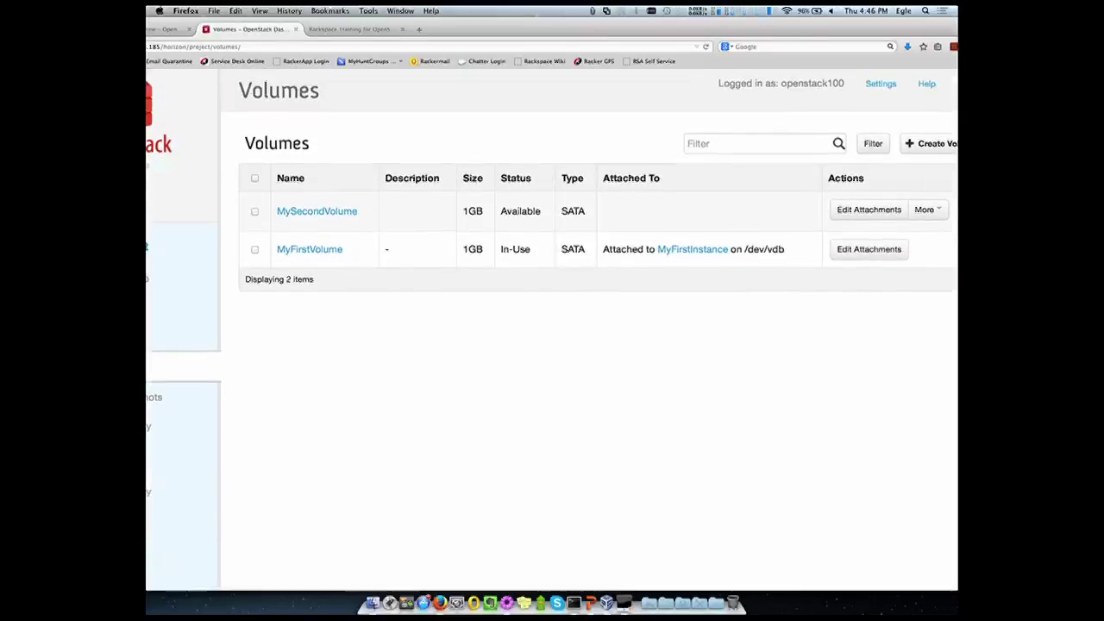
key(super+minus)
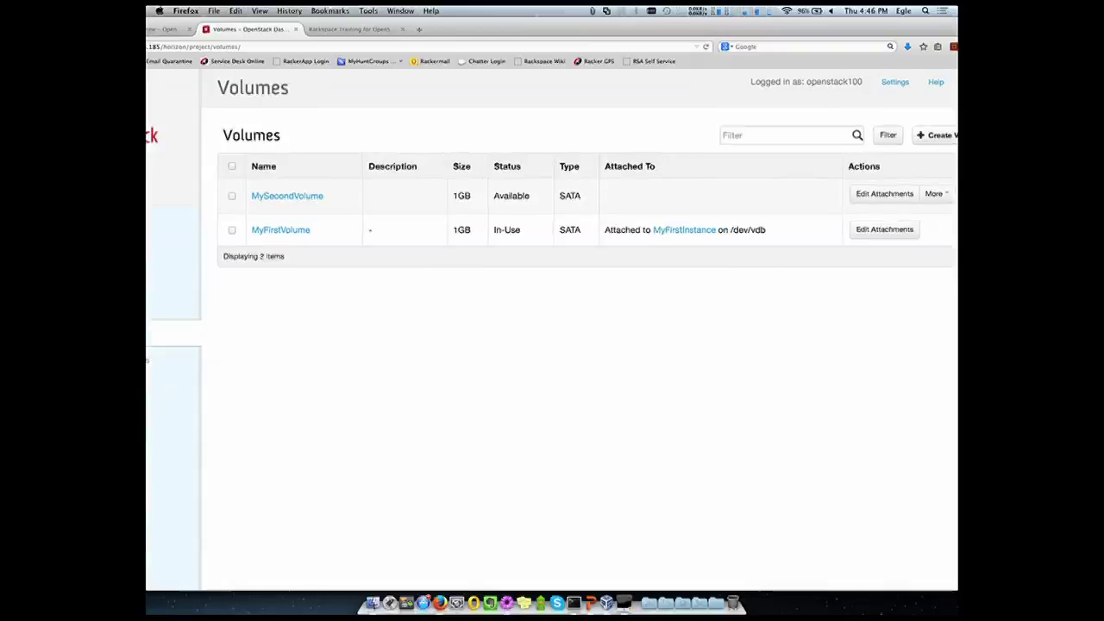
Enlarge the volumes list to inspect both volumes and check the additional actions offered for MySecondVolume
key(super+equal)
key(super+equal)
key(super+equal)
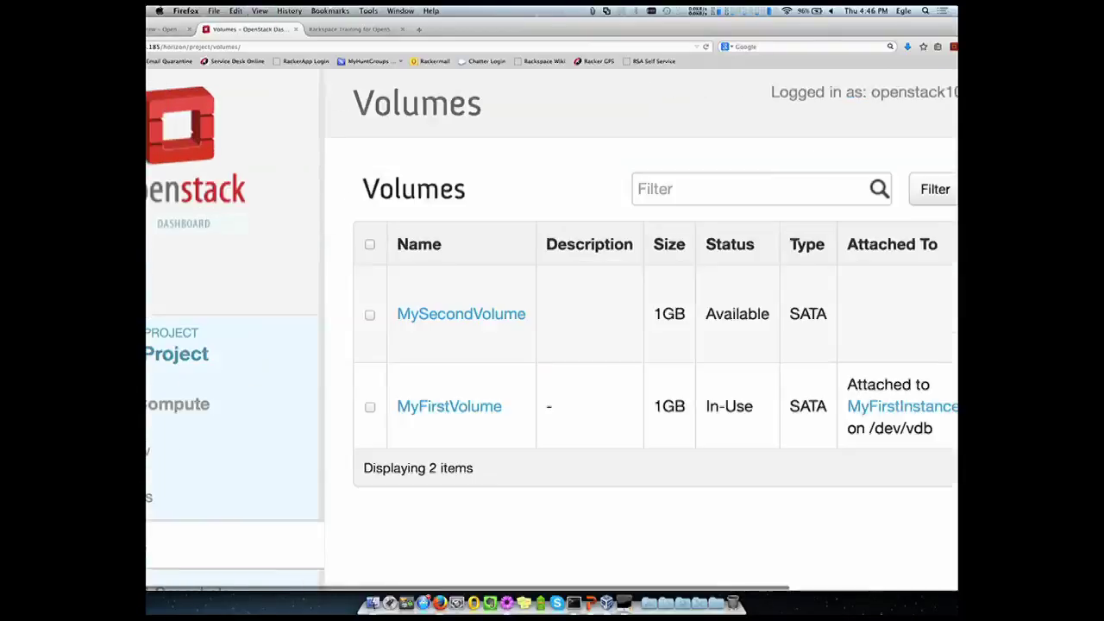
key(super+minus)
key(super+minus)
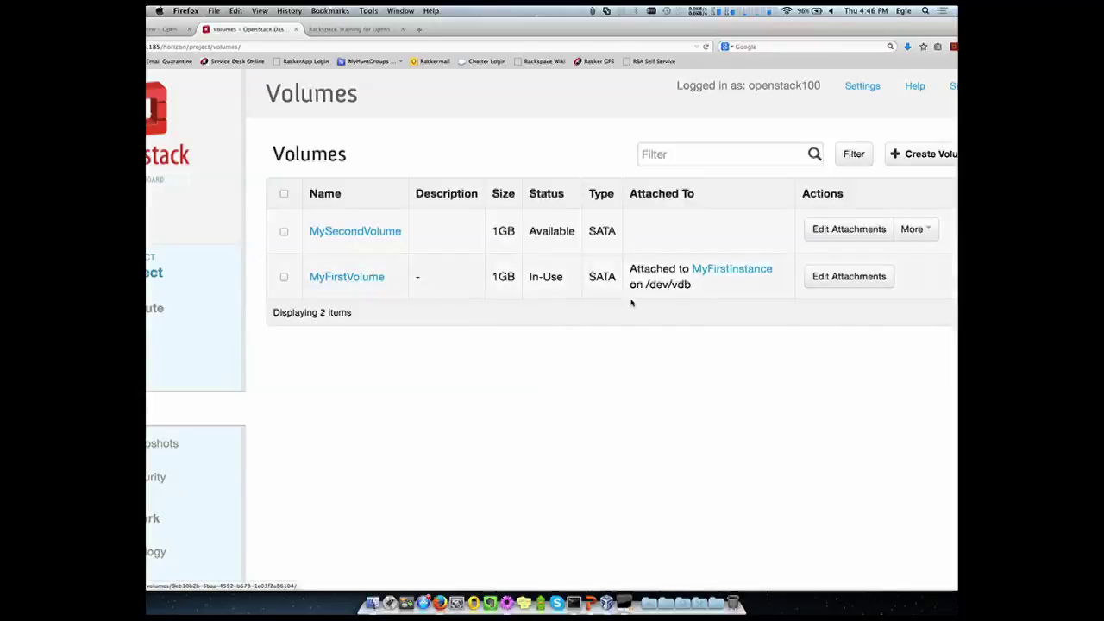
click(915, 229)
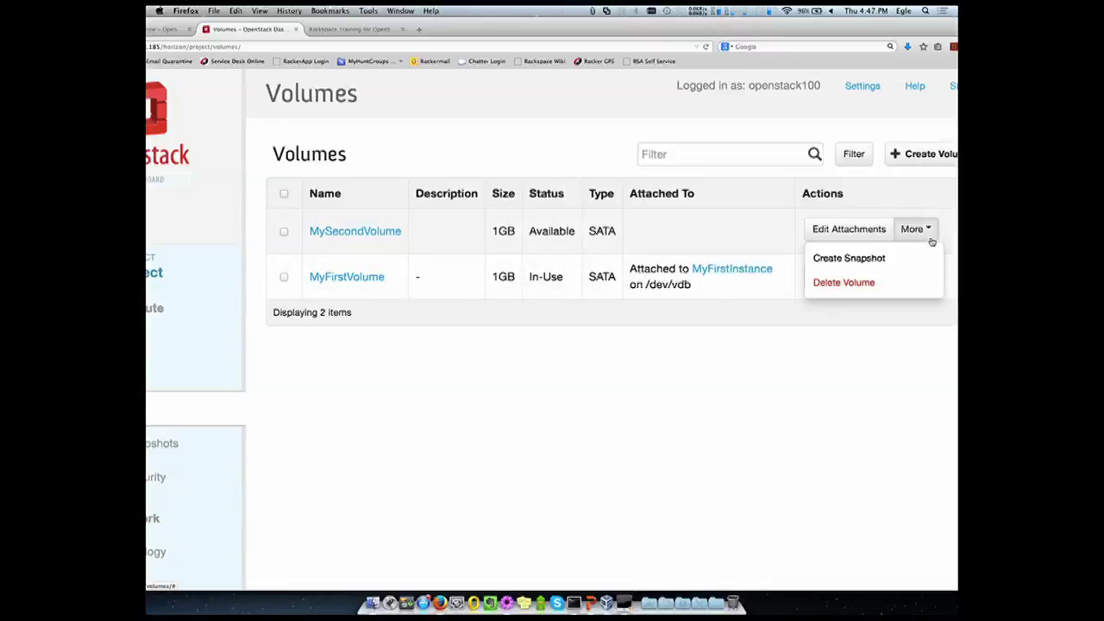
click(869, 366)
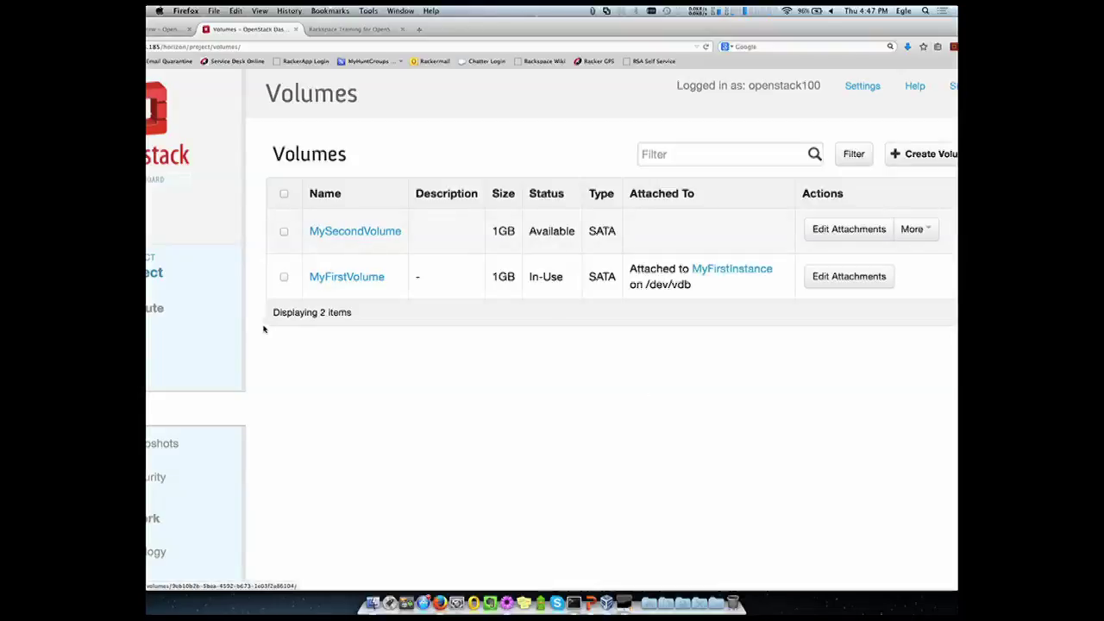
View the project's images and volume snapshots, and return to the volumes list
click(241, 444)
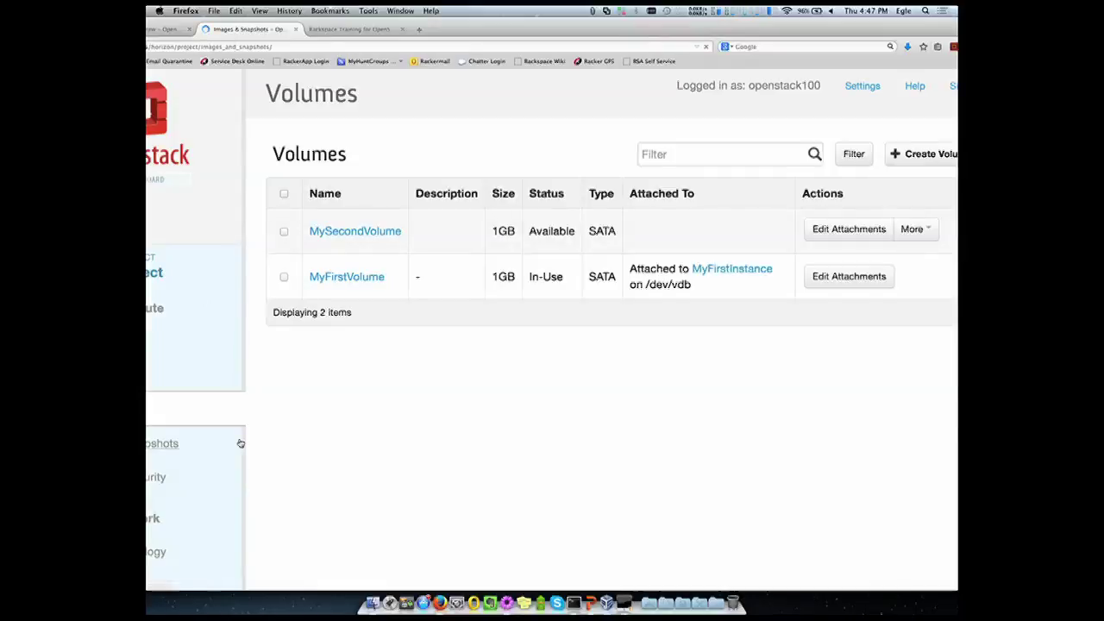
key(super+minus)
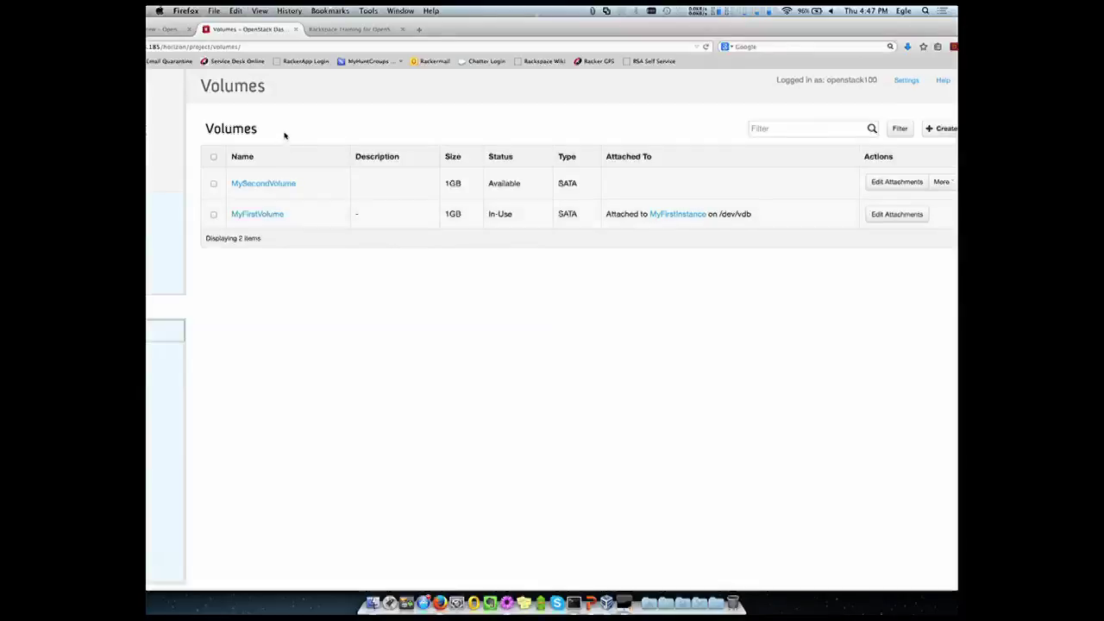
key(super+minus)
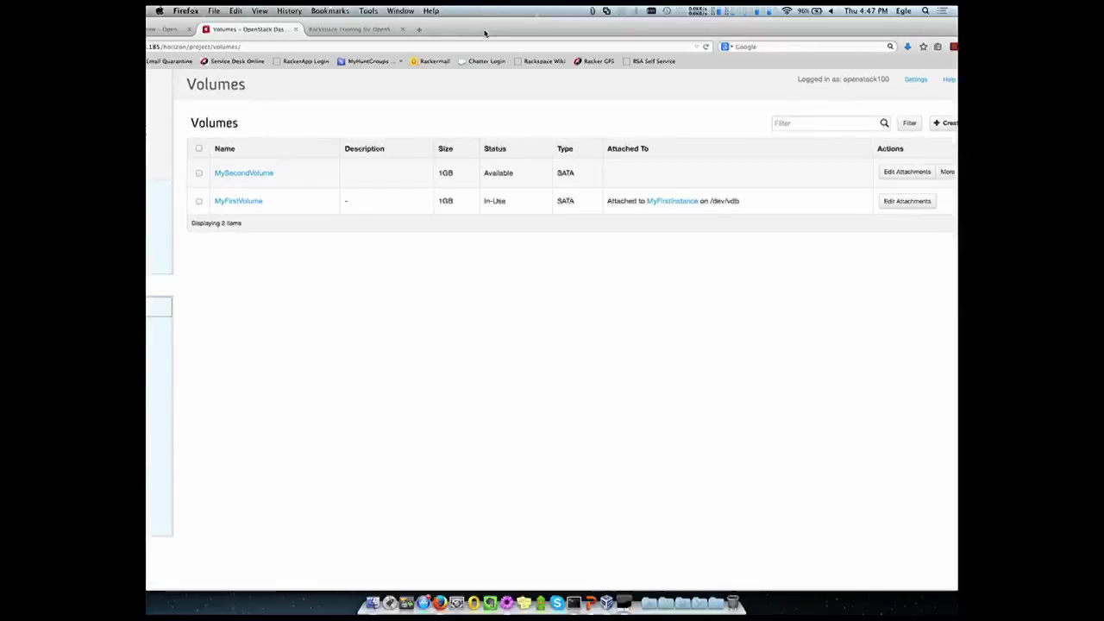
click(150, 298)
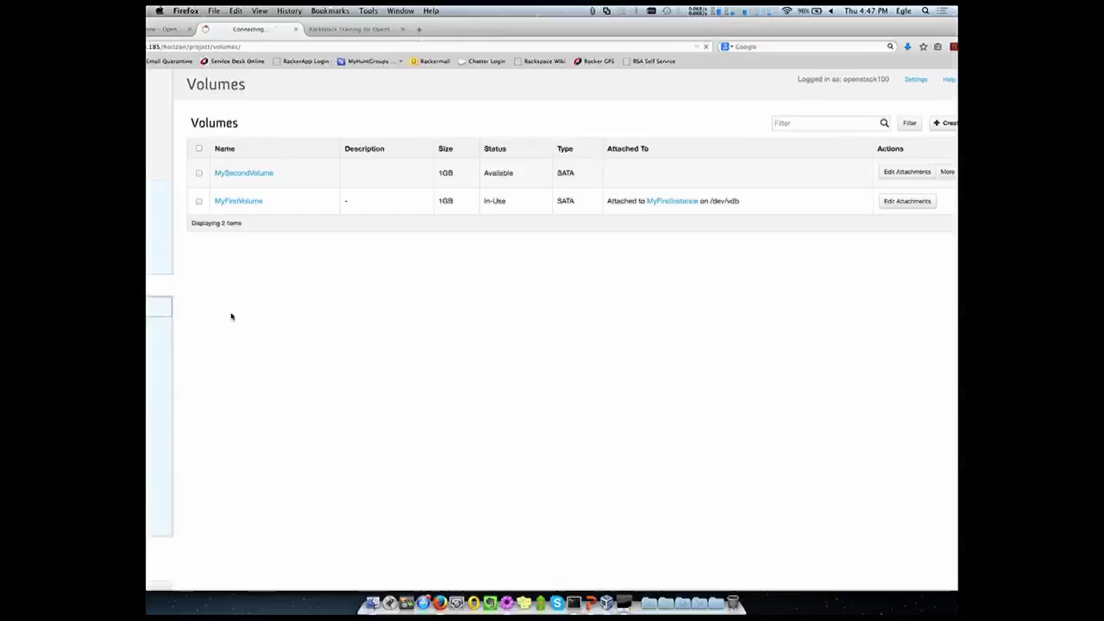
right_click(230, 316)
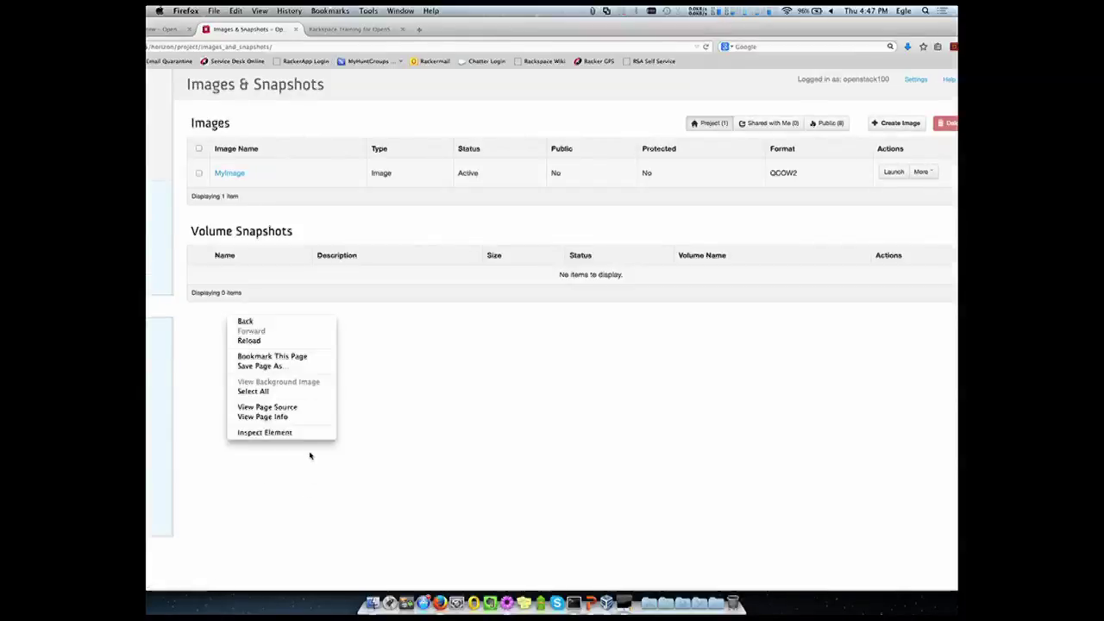
click(397, 446)
right_click(397, 446)
click(145, 439)
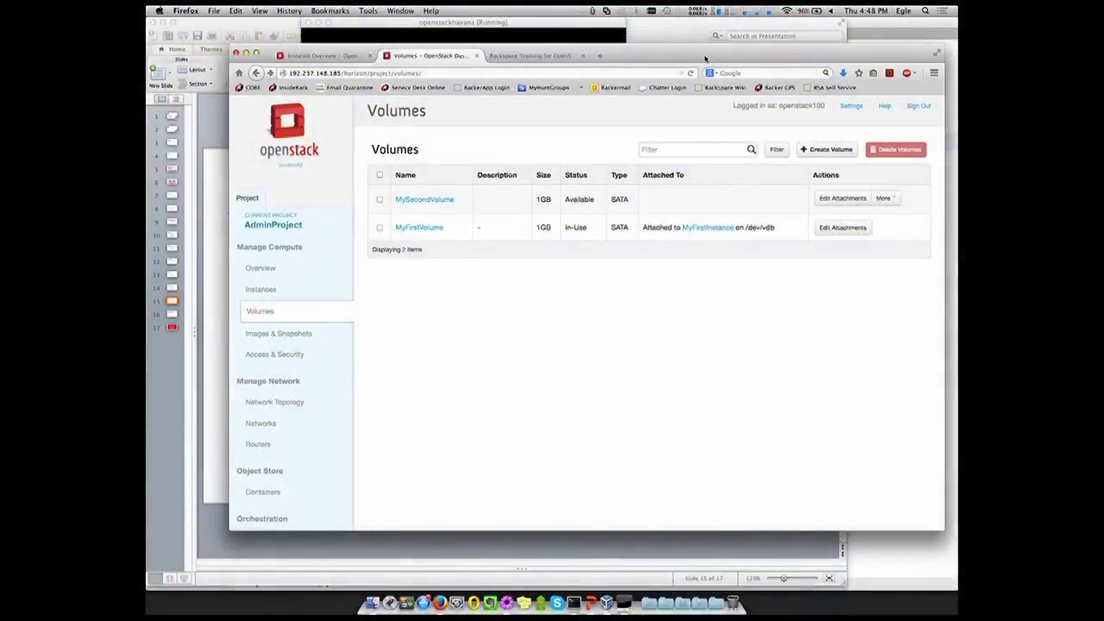
Enlarge the browser window and start a new project network named private
drag(705, 59, 641, 32)
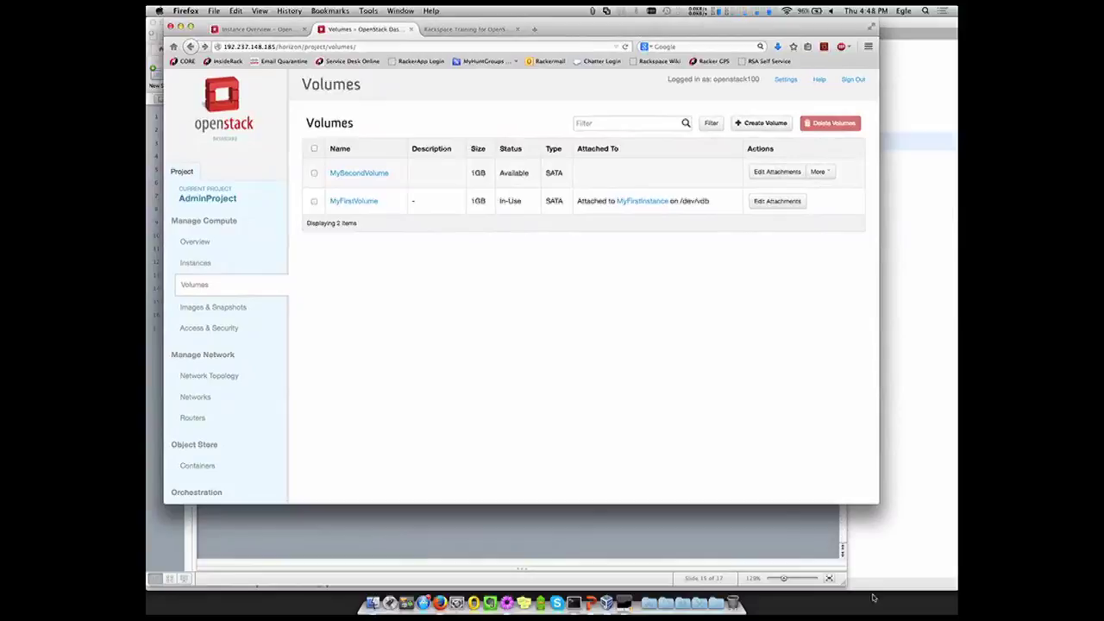
drag(878, 503, 943, 576)
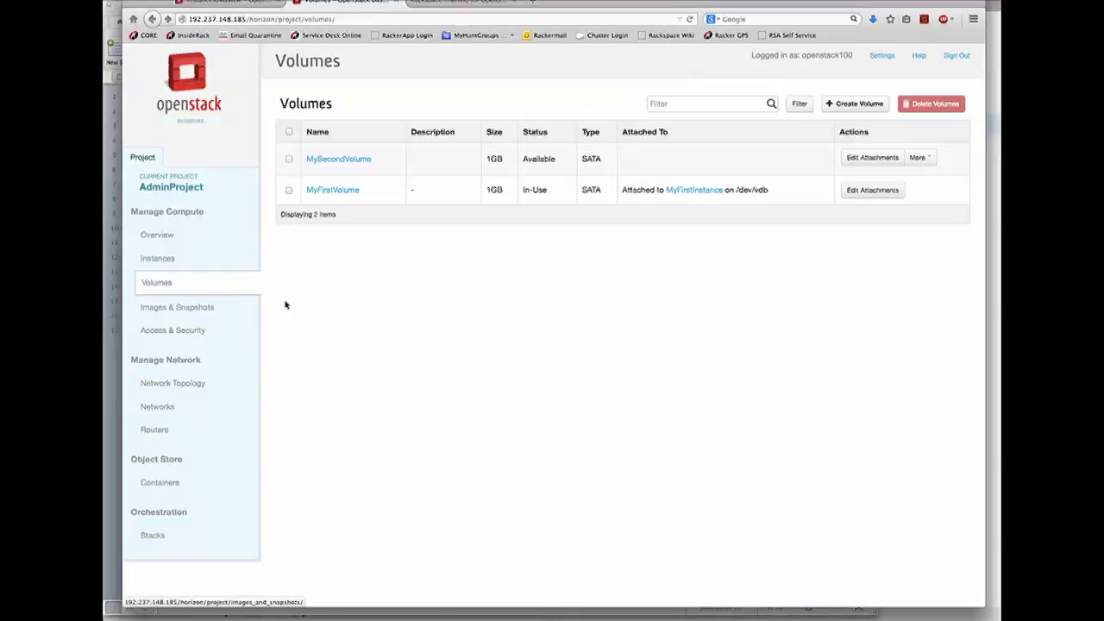
click(163, 410)
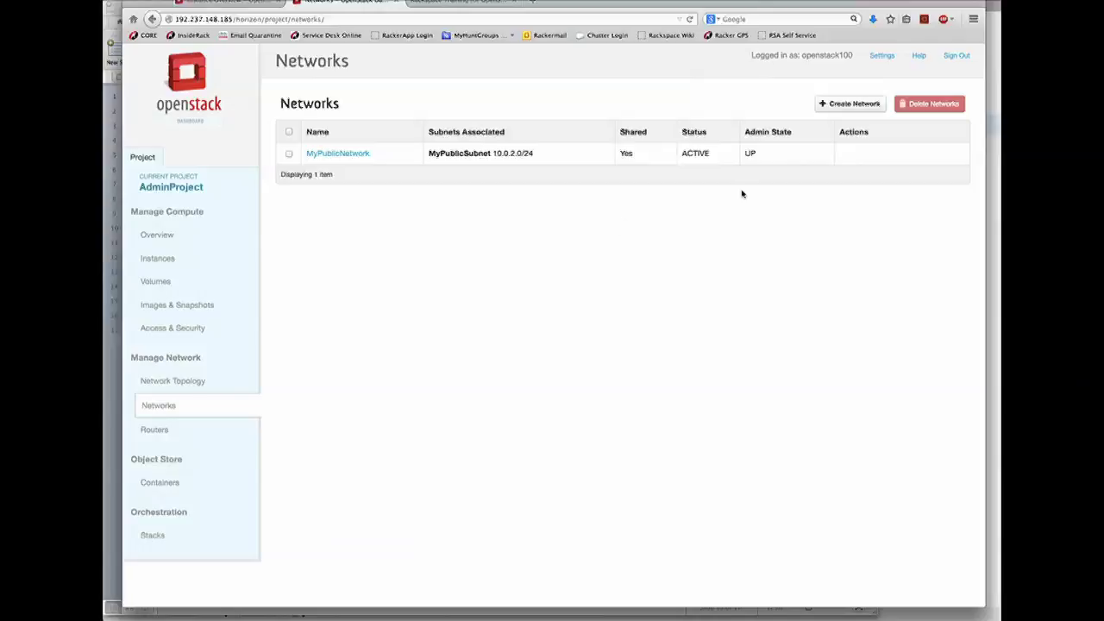
click(849, 106)
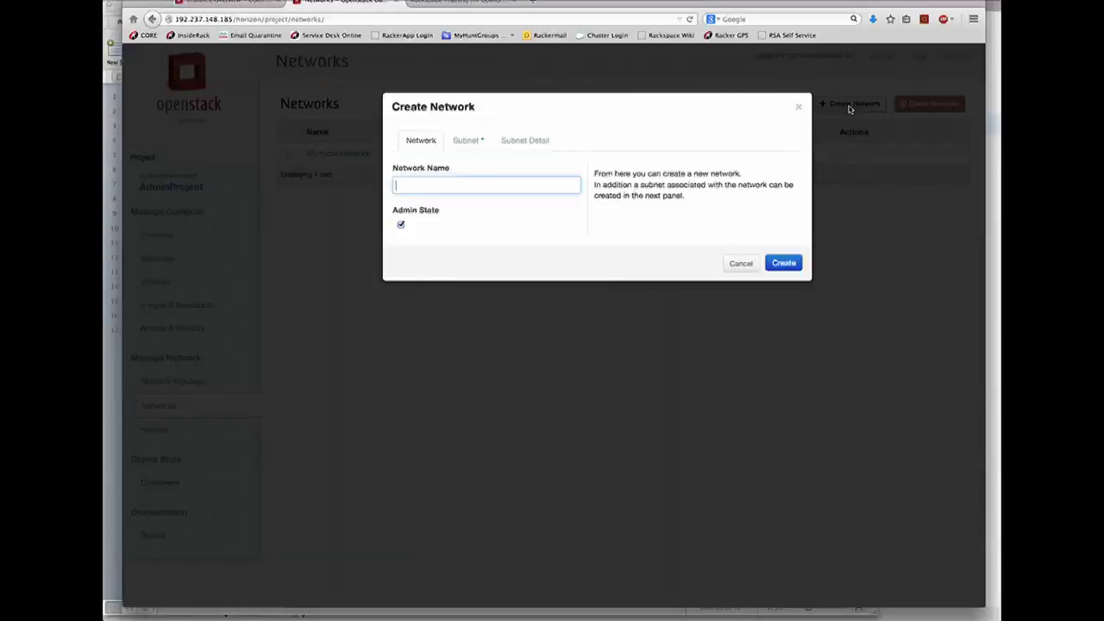
click(470, 186)
text(private)
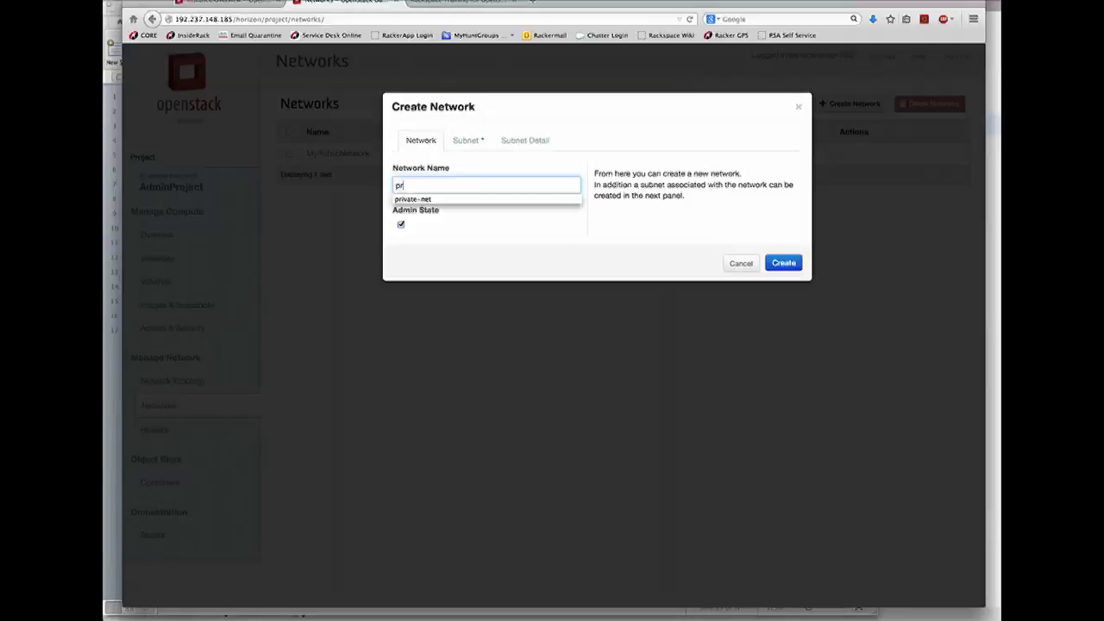
click(475, 226)
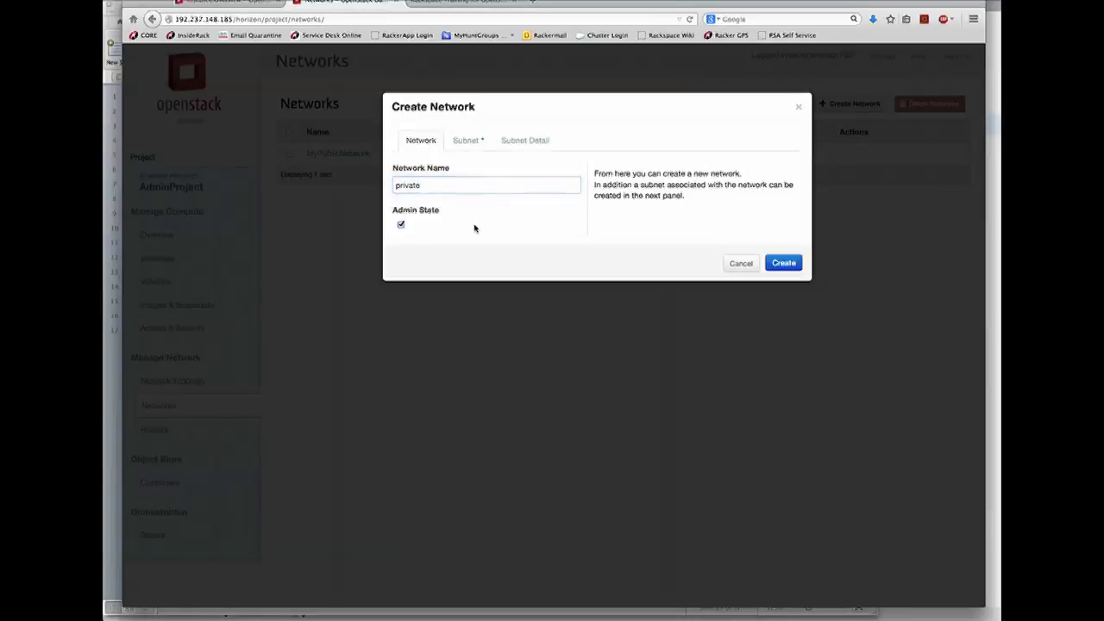
Define the new network's subnet as private-subnet with the network address 10.0.0.0/29
click(473, 144)
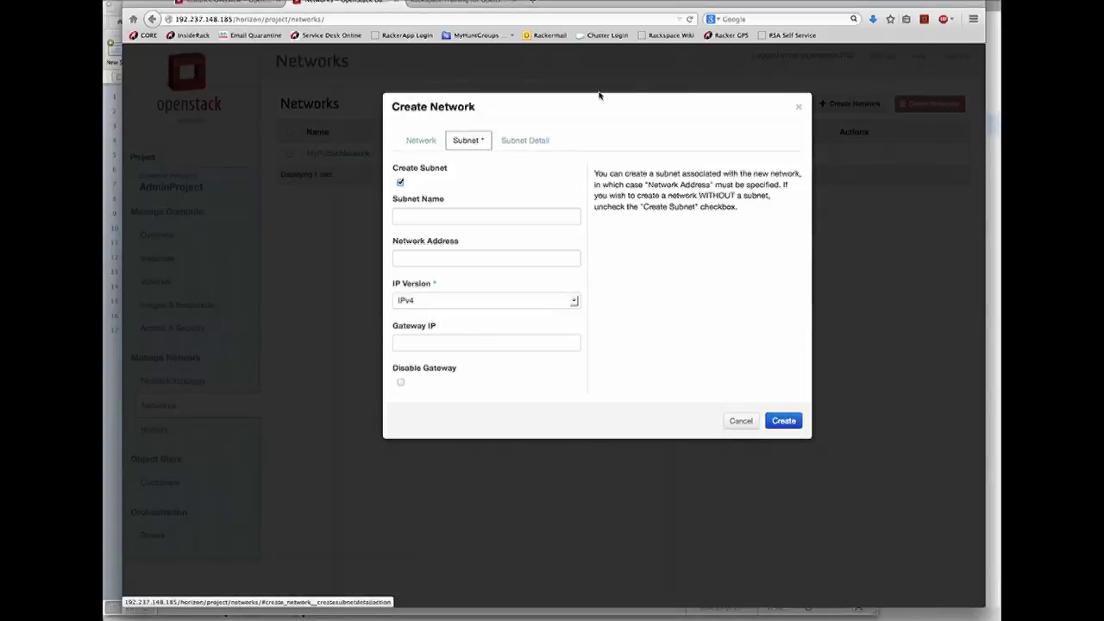
click(473, 216)
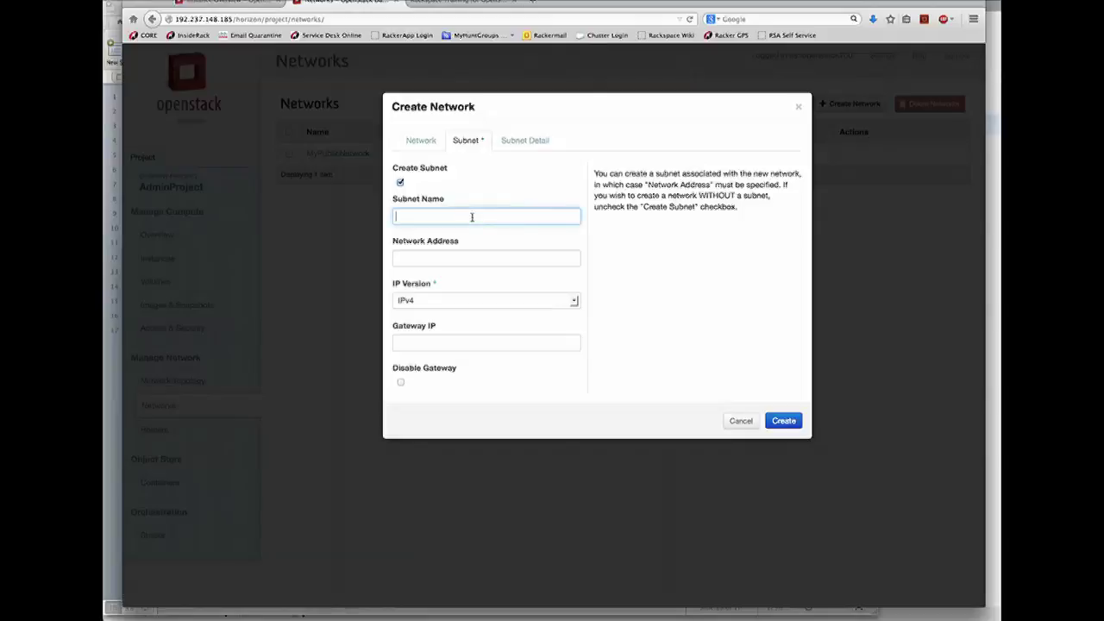
text(priva)
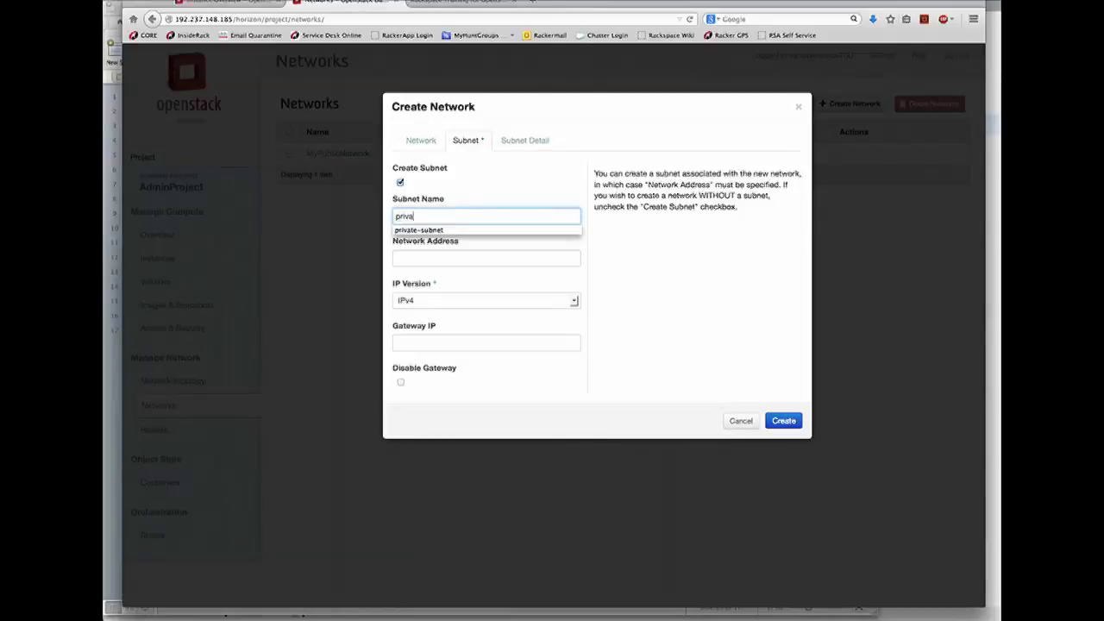
click(469, 230)
click(463, 257)
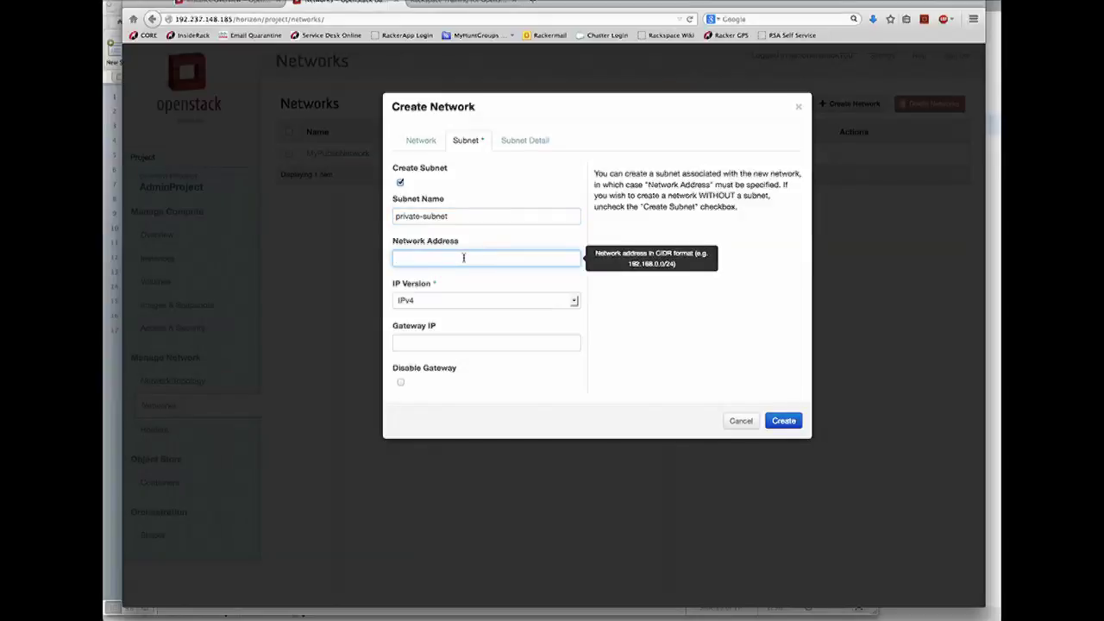
text(10)
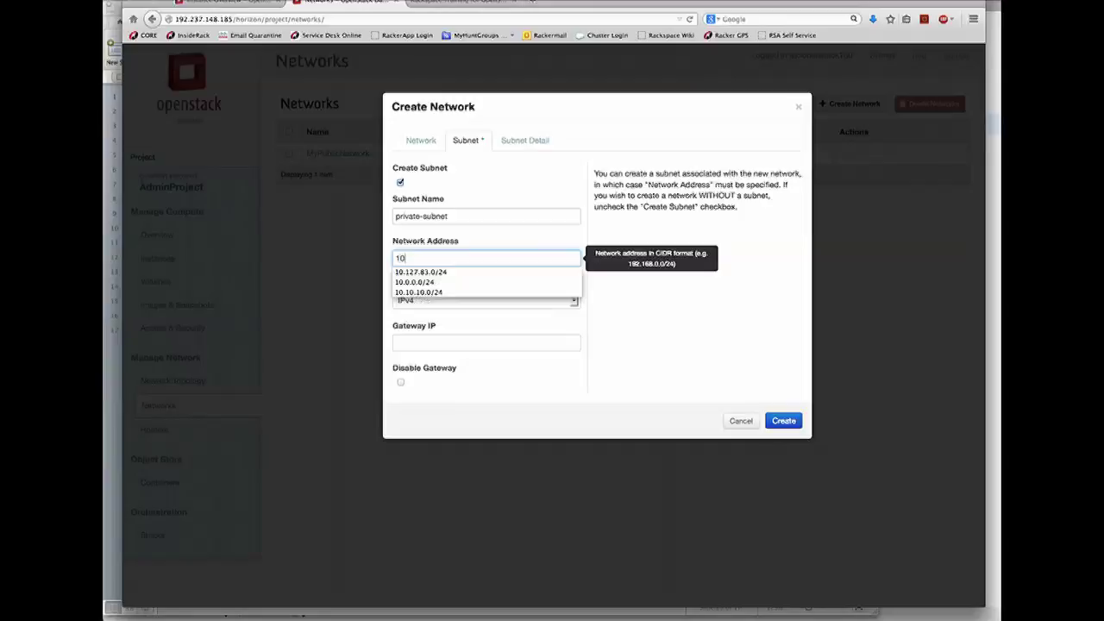
text(.0.0.0)
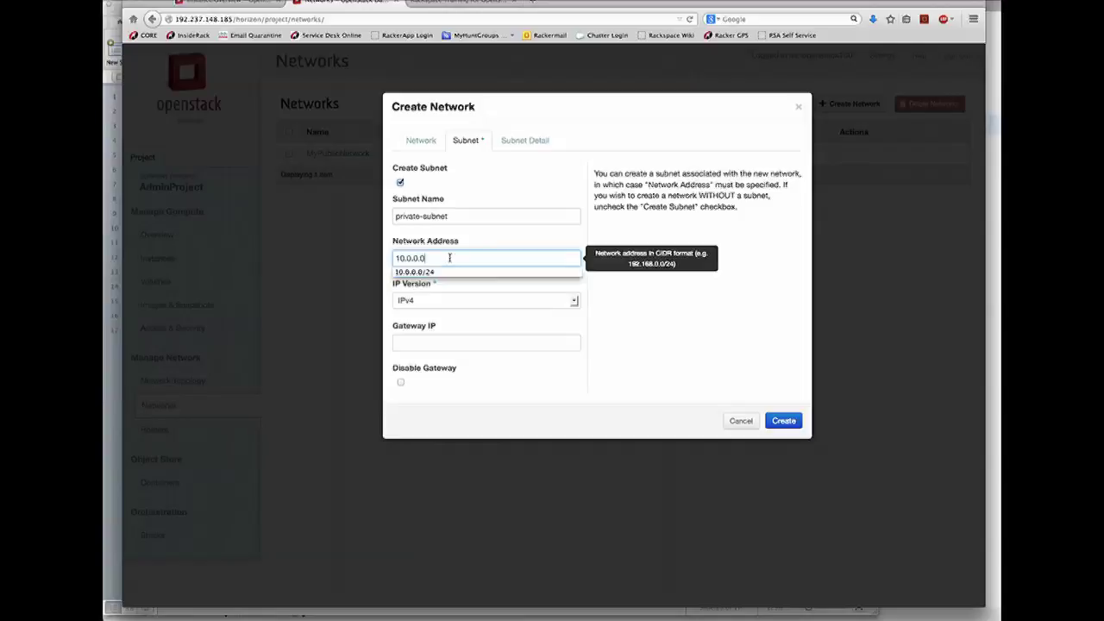
text(/29)
click(677, 356)
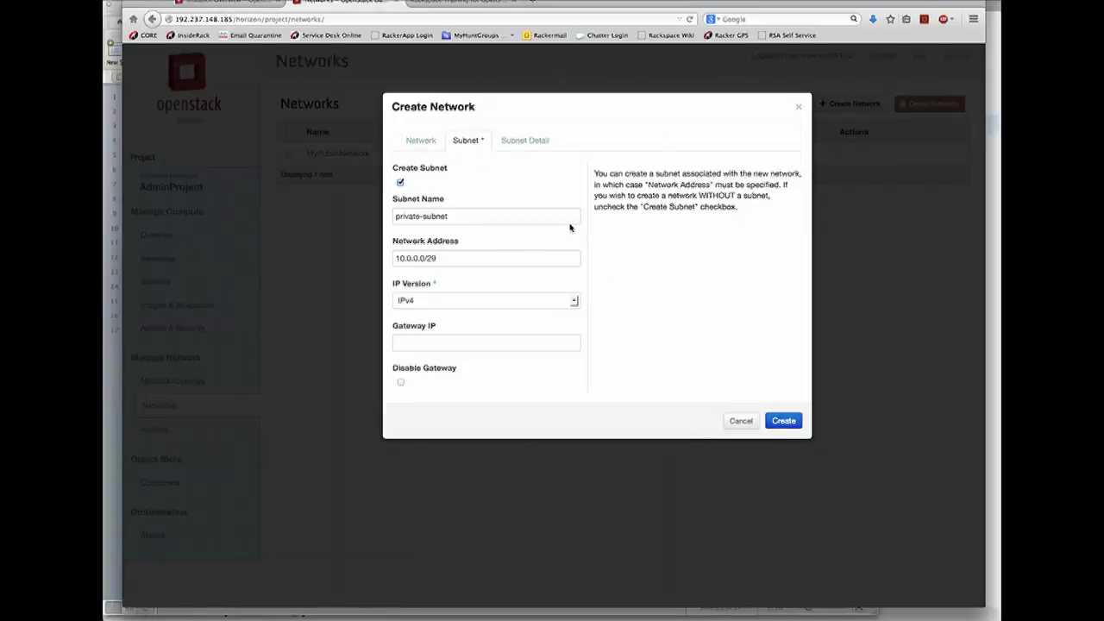
Review the network settings, create the private network and open its details
click(421, 143)
click(468, 142)
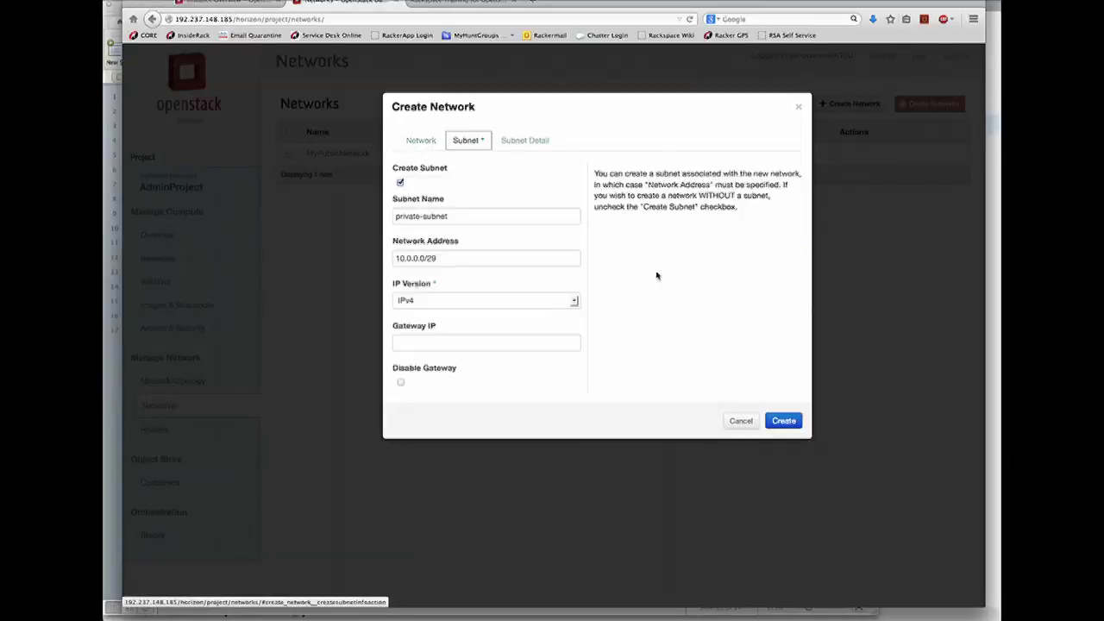
click(784, 420)
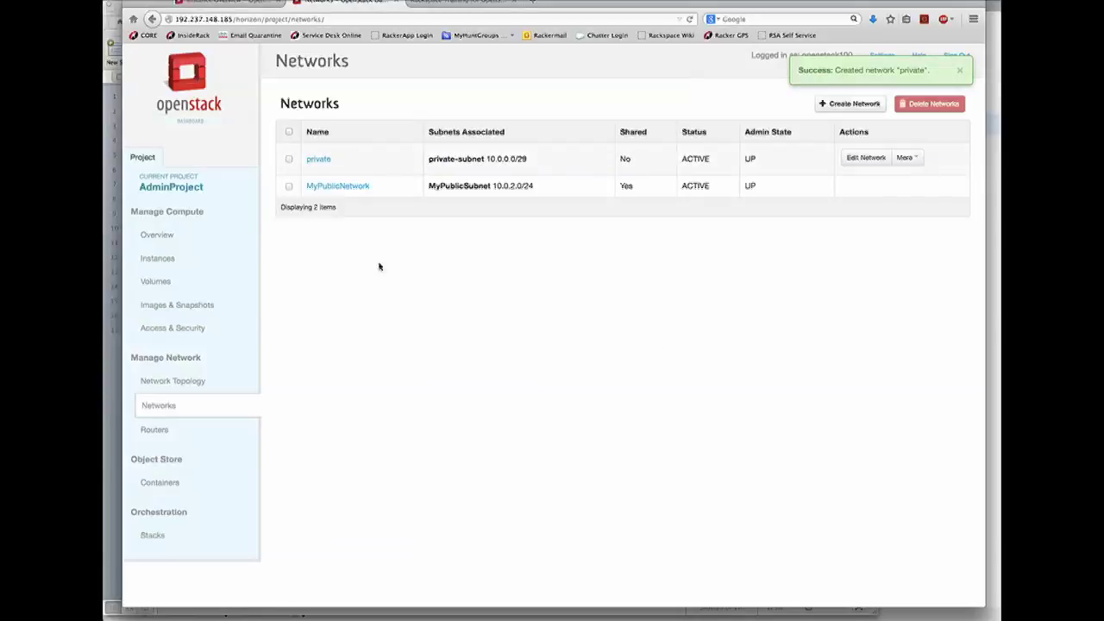
click(319, 160)
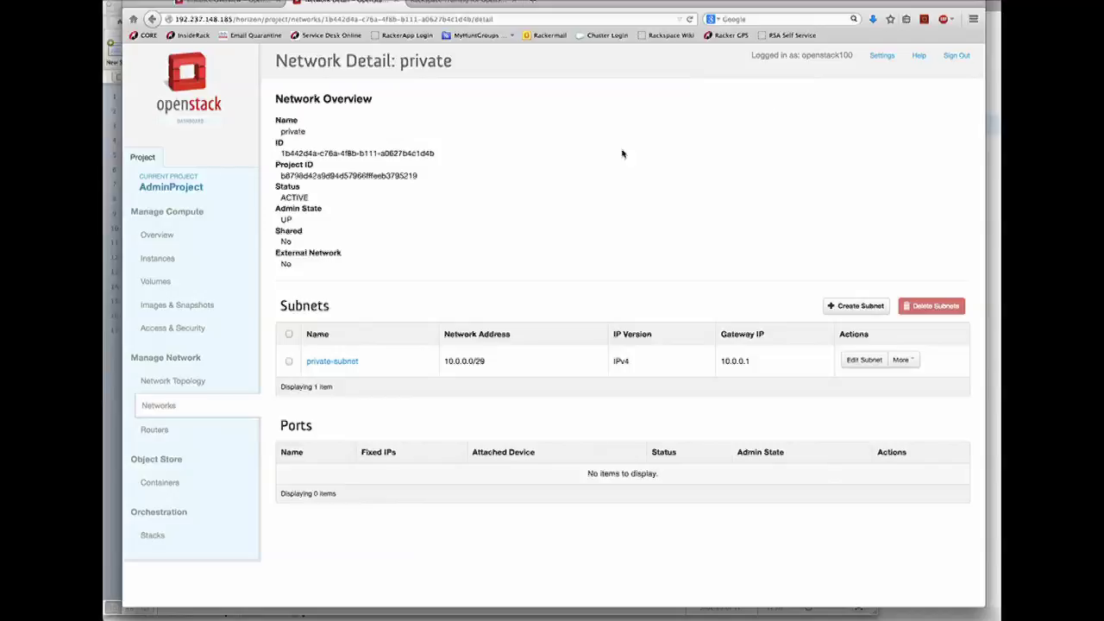
Delete MySecondVolume from the project's volumes and confirm the deletion
click(155, 281)
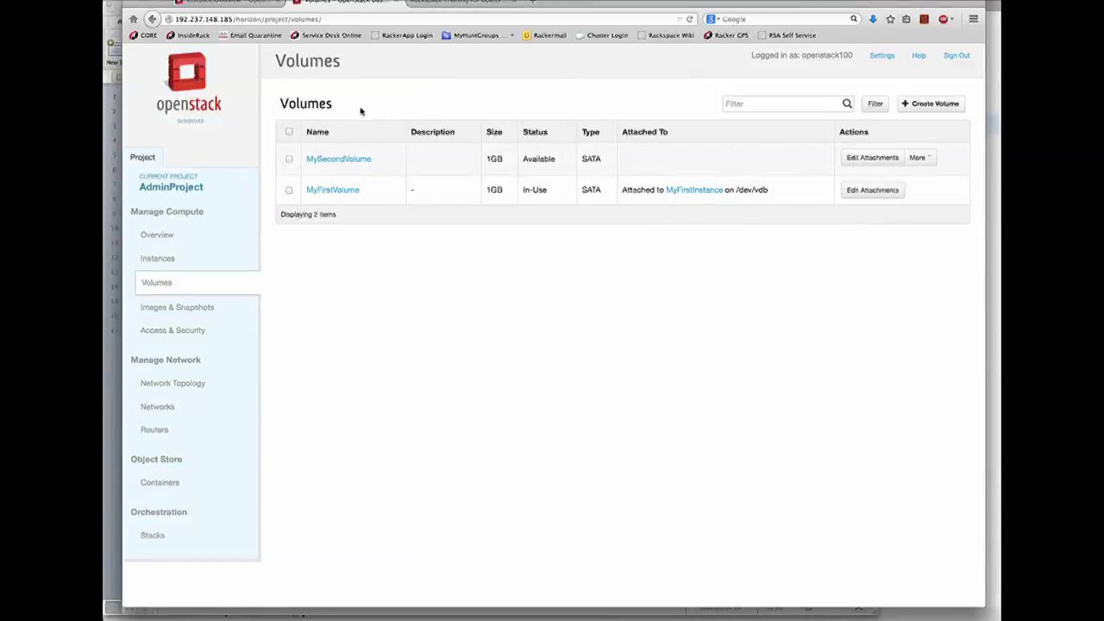
click(289, 133)
click(920, 158)
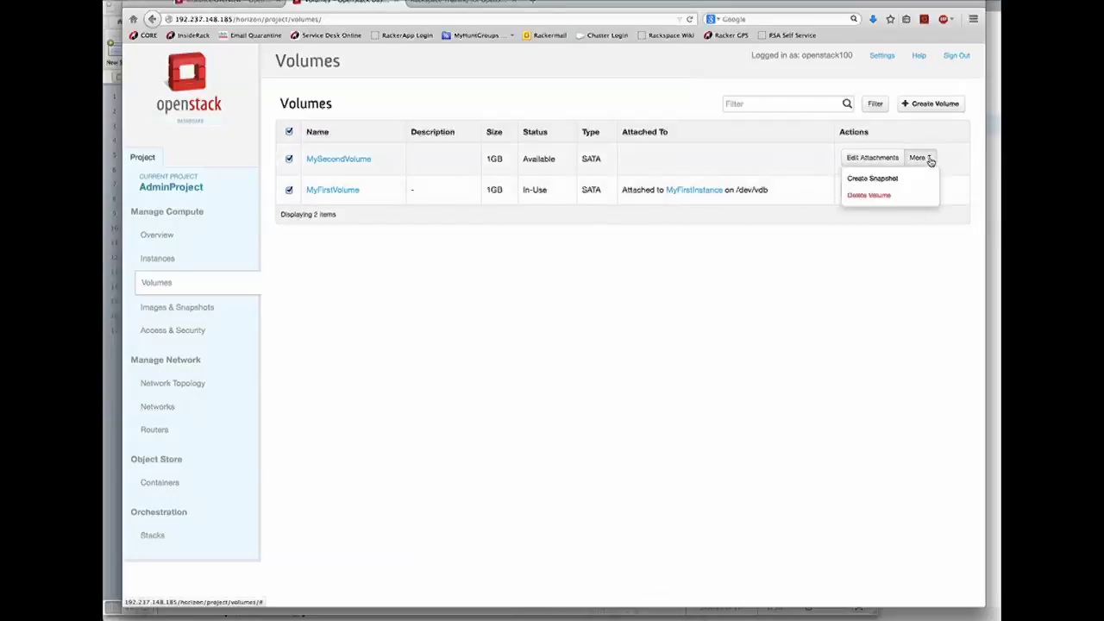
click(883, 198)
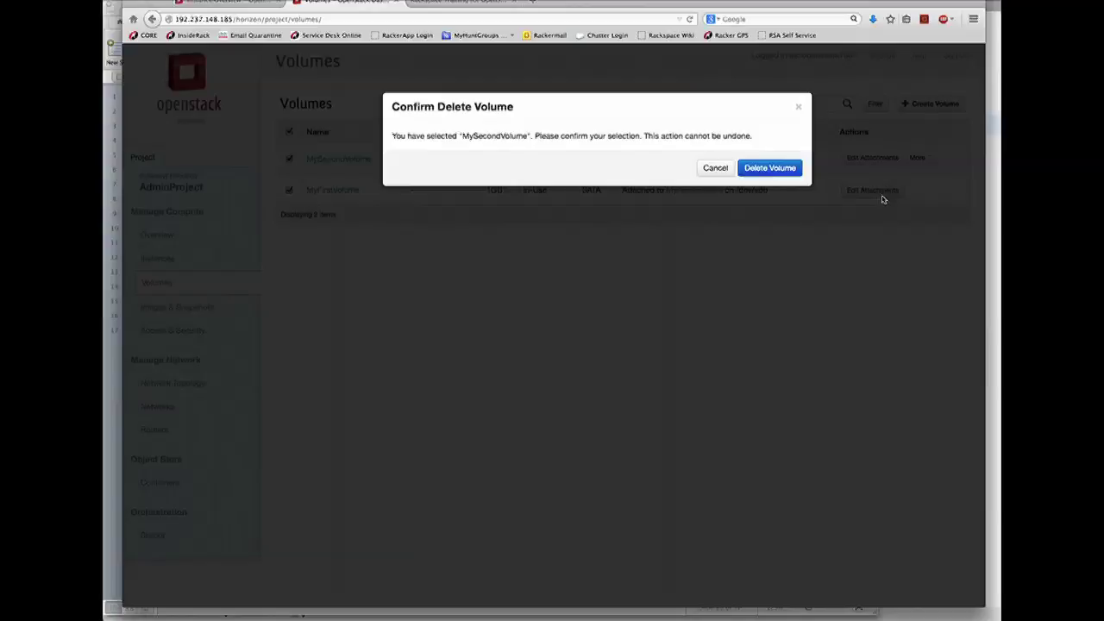
click(793, 177)
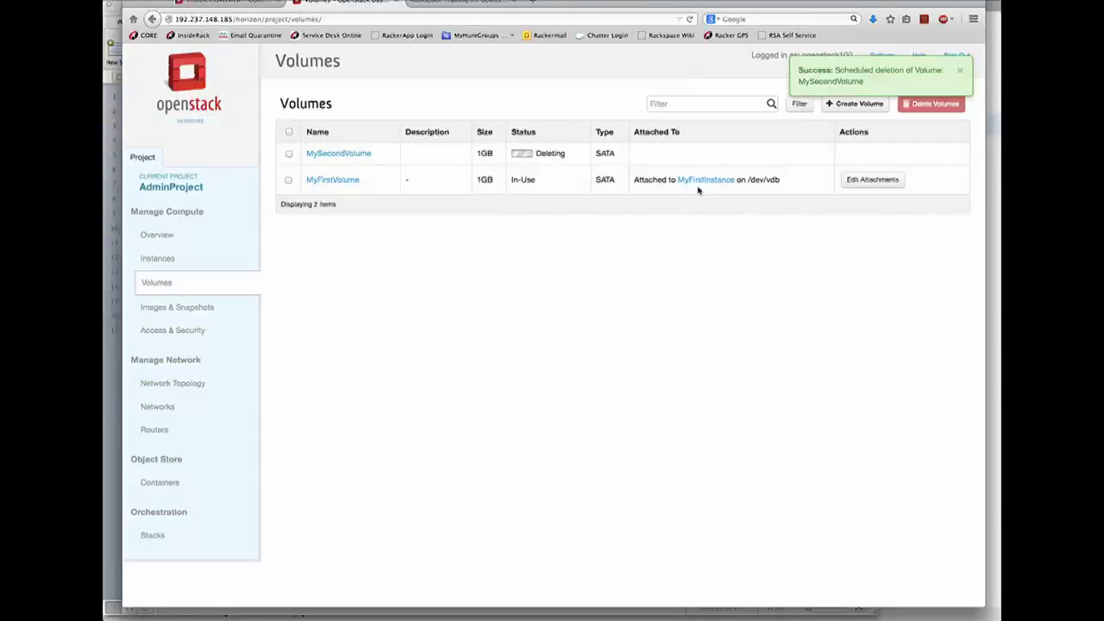
Detach MyFirstVolume from MyFirstInstance, submitting the detachment again after the first attempt
click(871, 180)
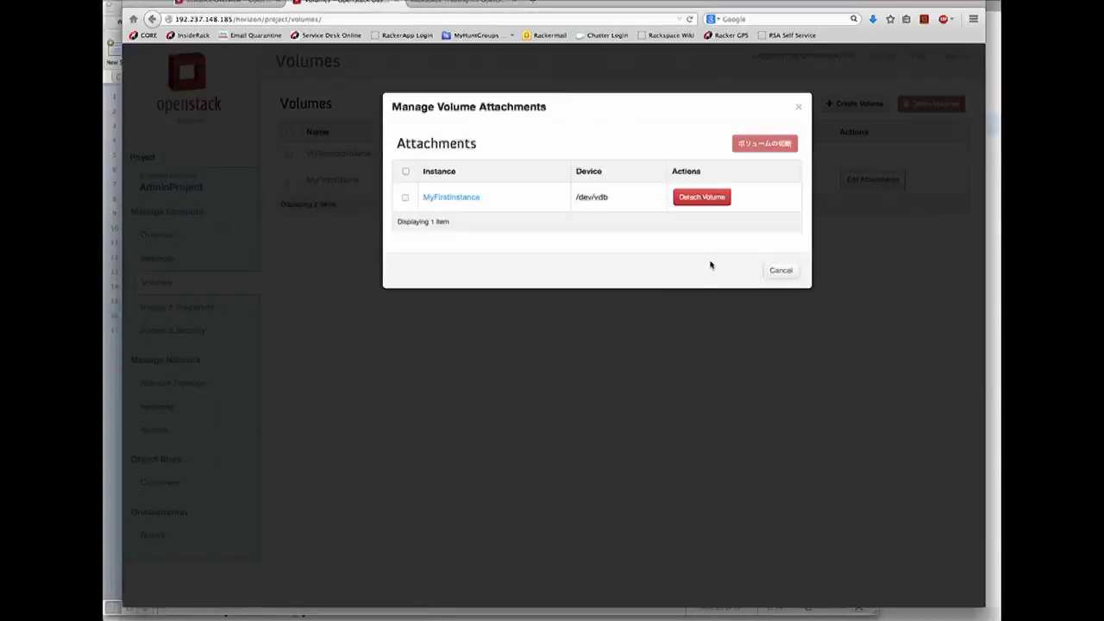
click(706, 198)
click(774, 180)
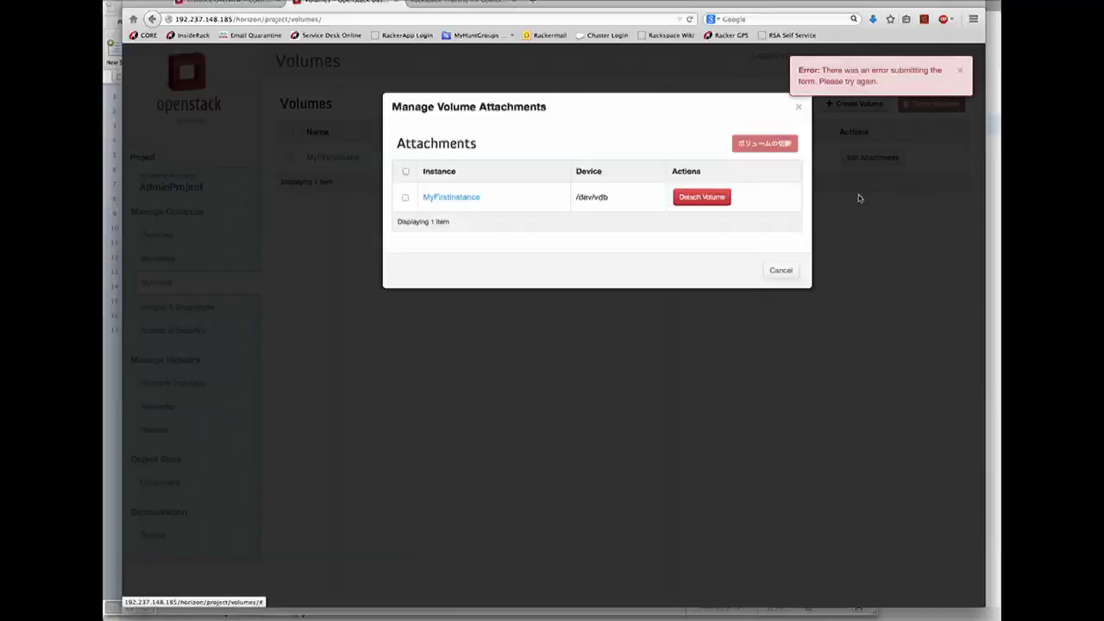
click(712, 198)
click(771, 179)
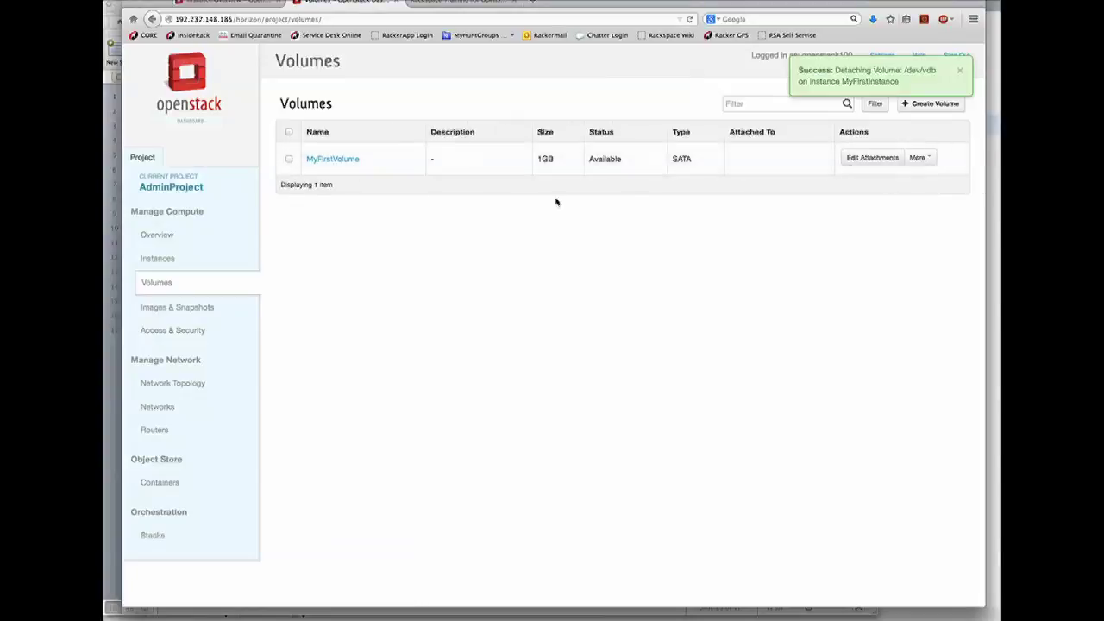
Try to delete MyFirstVolume from the project's volumes, confirm the deletion and reload the Volumes page
click(933, 162)
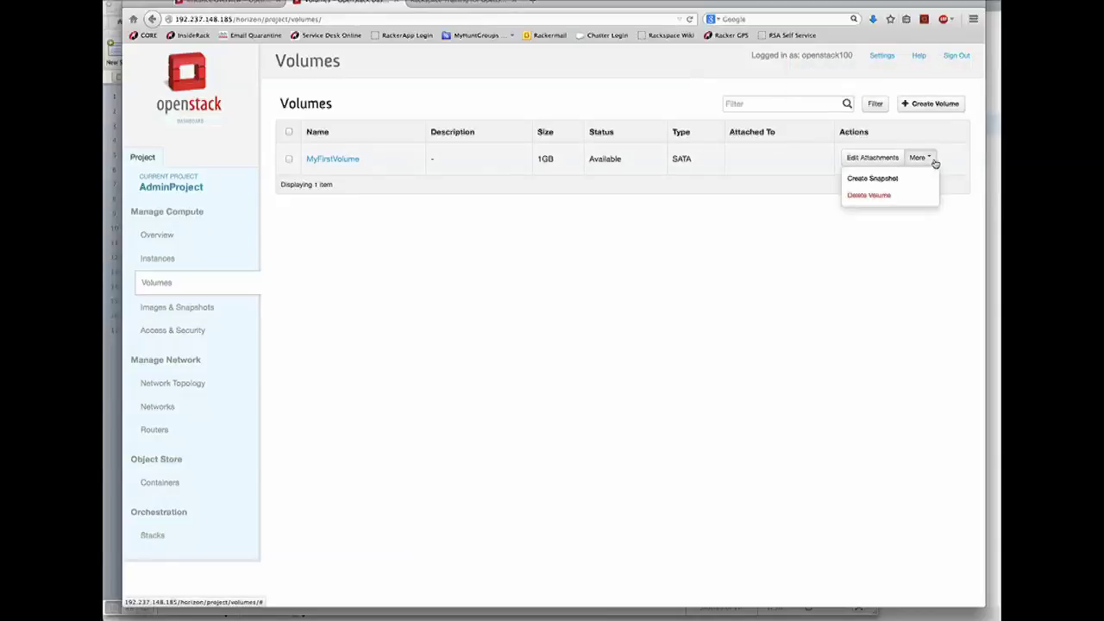
click(883, 197)
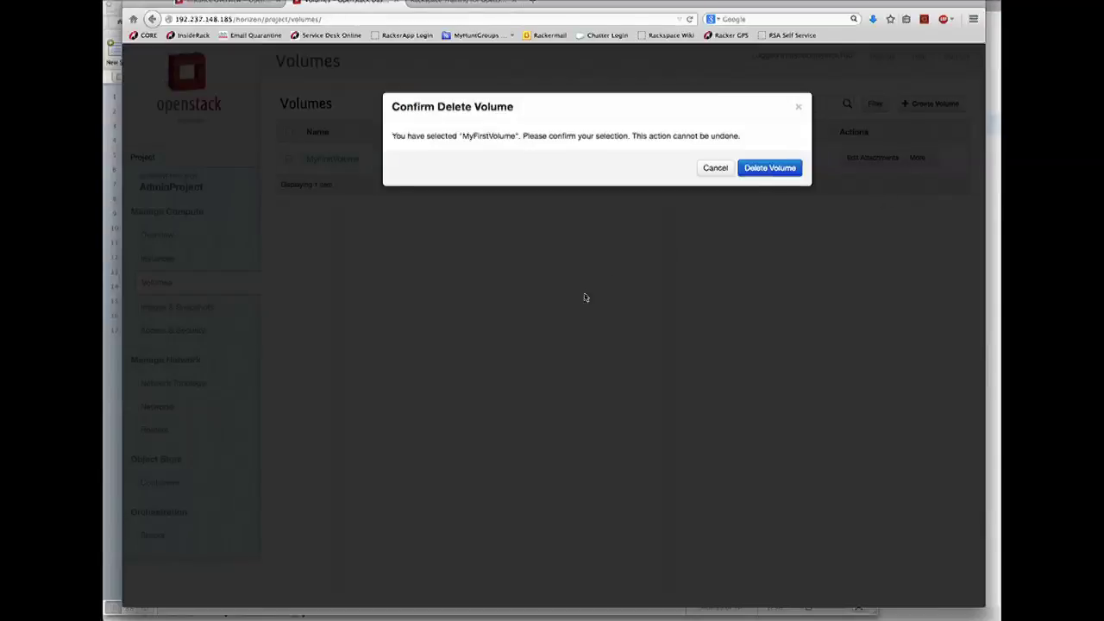
click(785, 169)
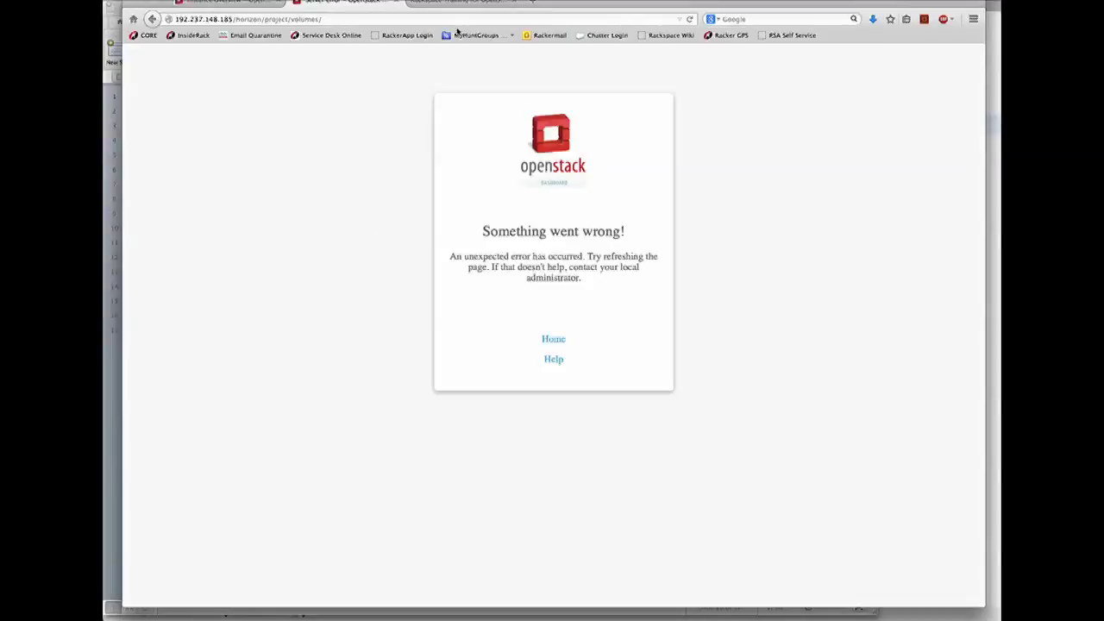
click(442, 19)
key(Return)
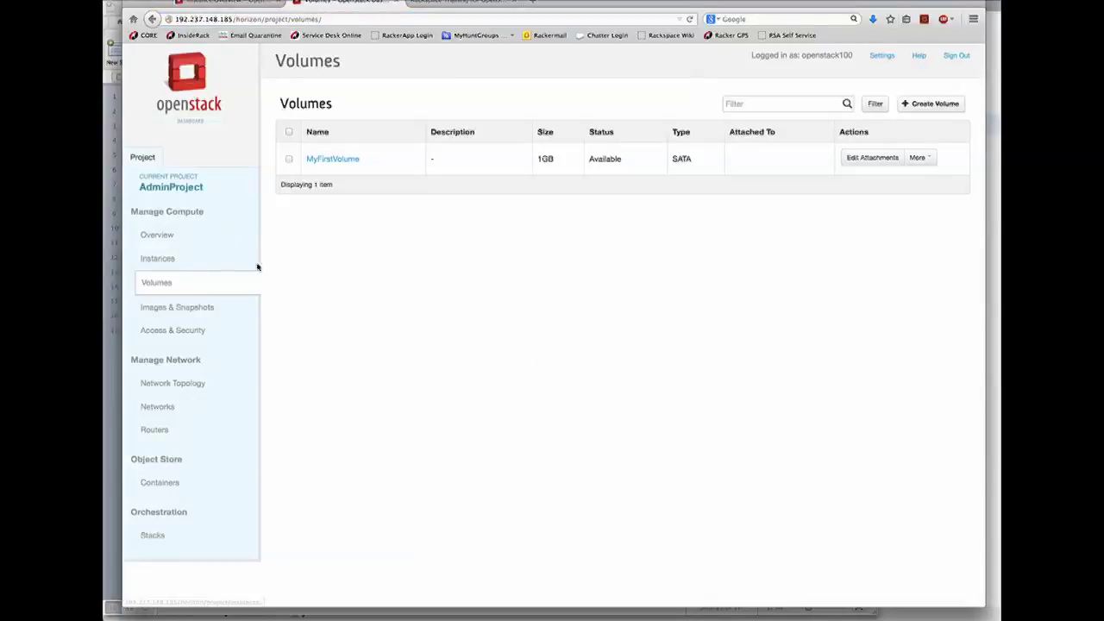
Retry deleting MyFirstVolume with confirmation and load the project's volume list again
click(929, 161)
click(893, 197)
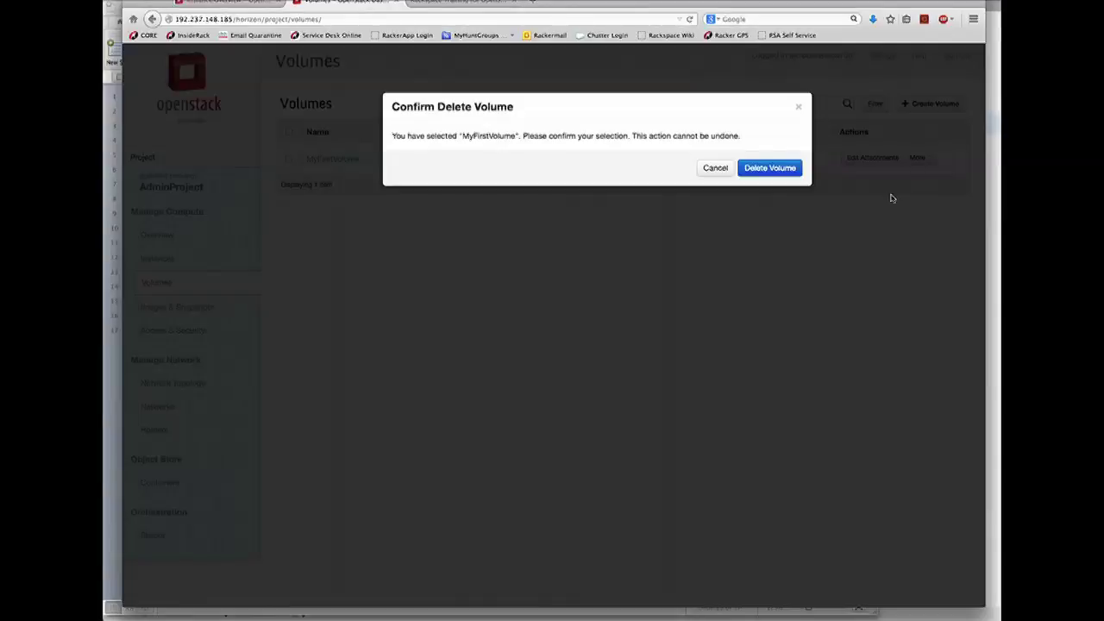
click(782, 170)
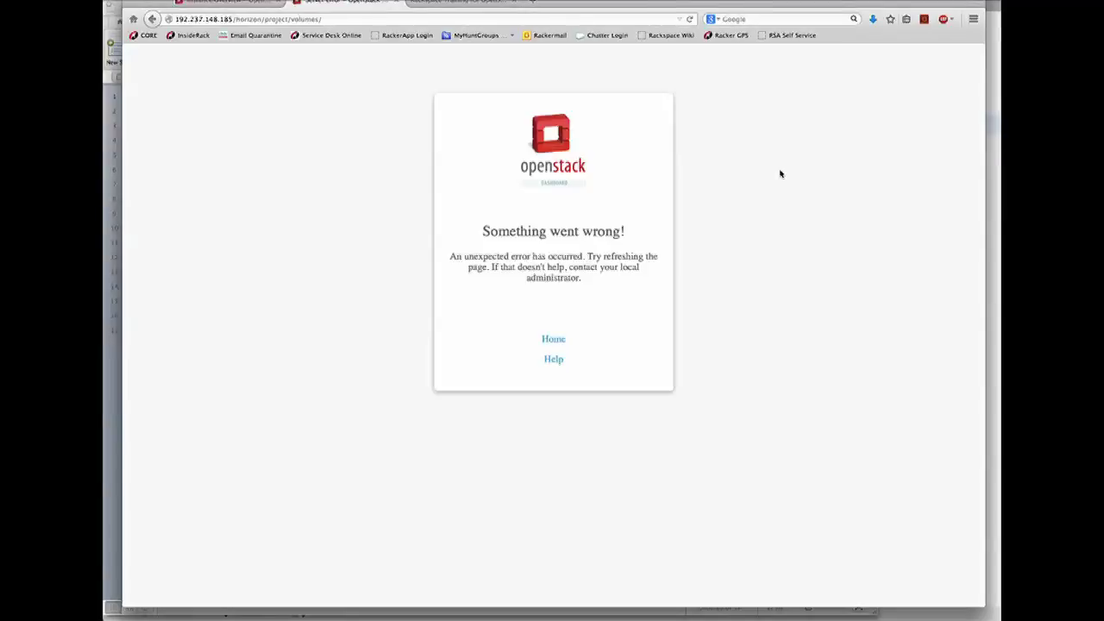
click(319, 18)
key(Return)
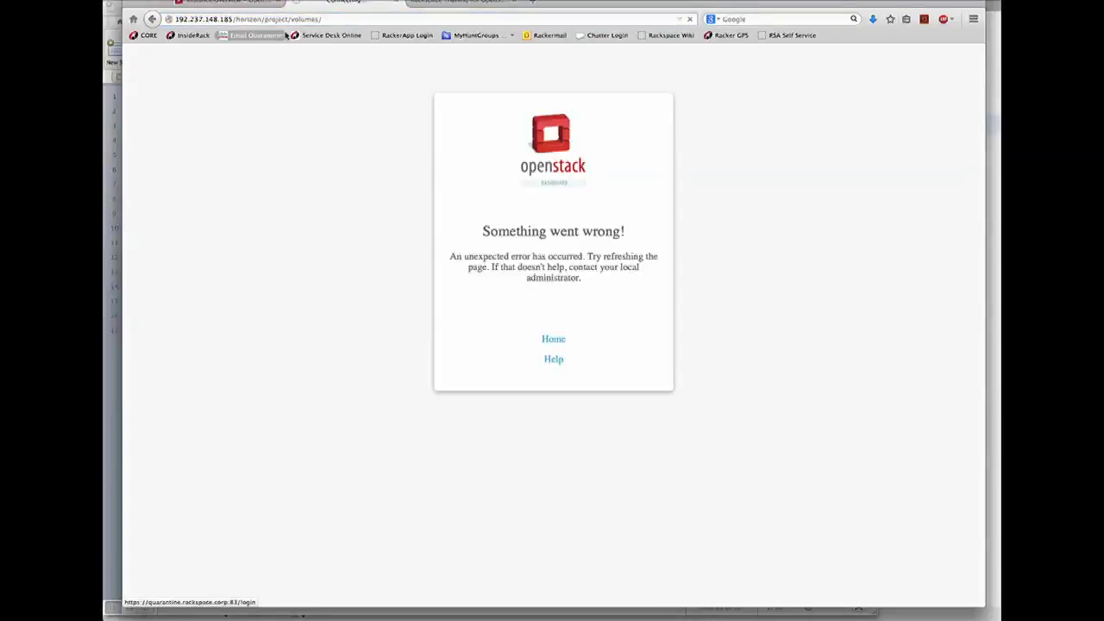
Select the instances selfie, MyVolumeInstance and MyFirstInstance in the project's instance list and terminate them, confirming the termination
click(160, 258)
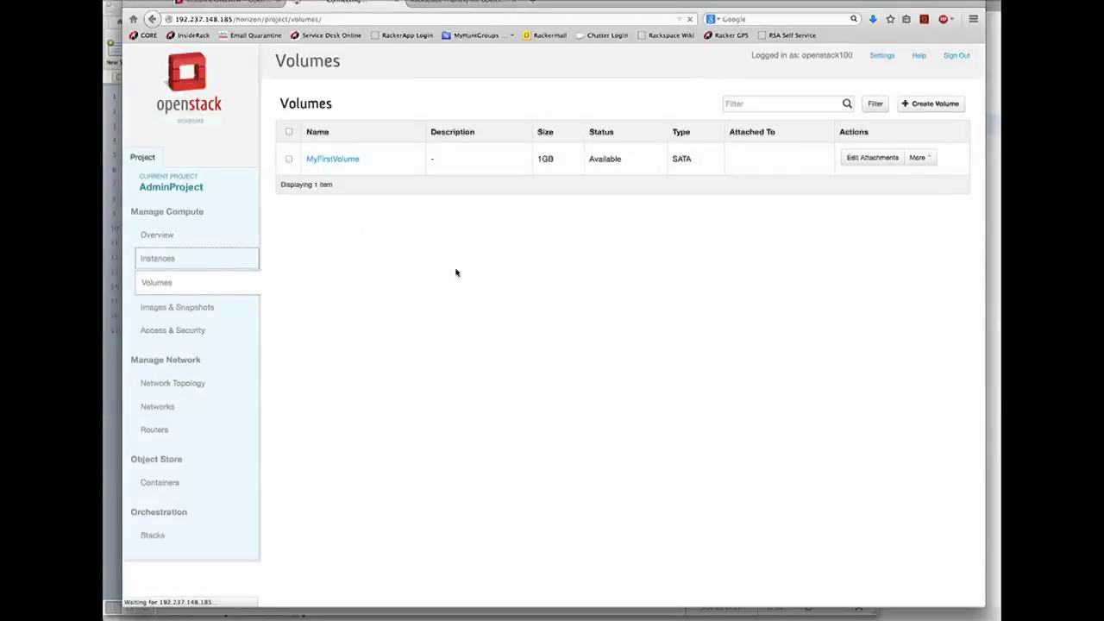
click(182, 250)
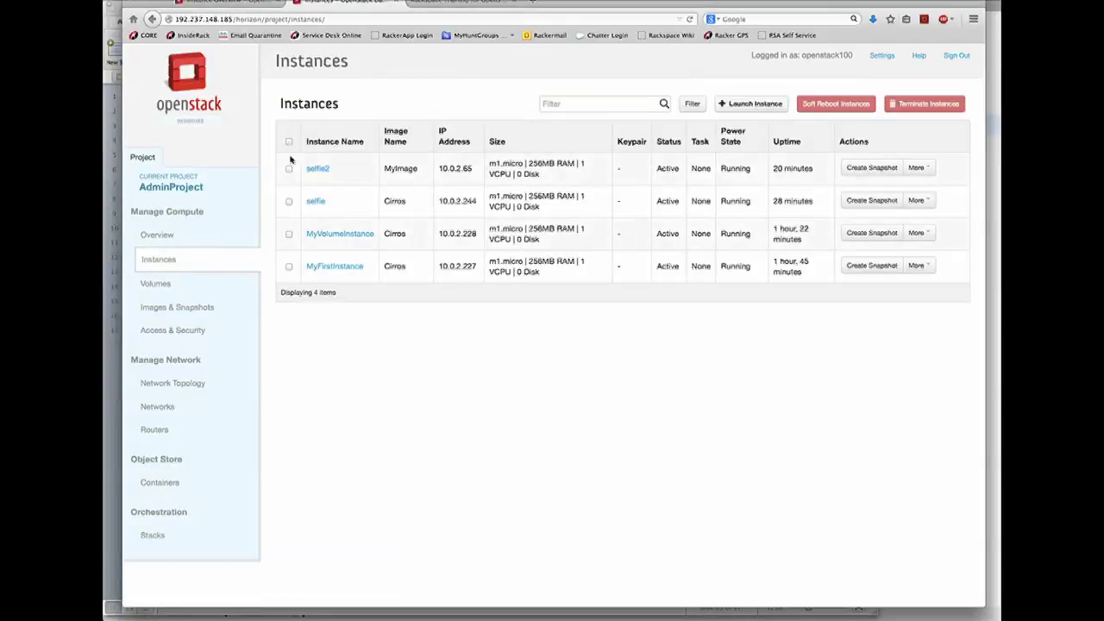
click(288, 203)
click(288, 234)
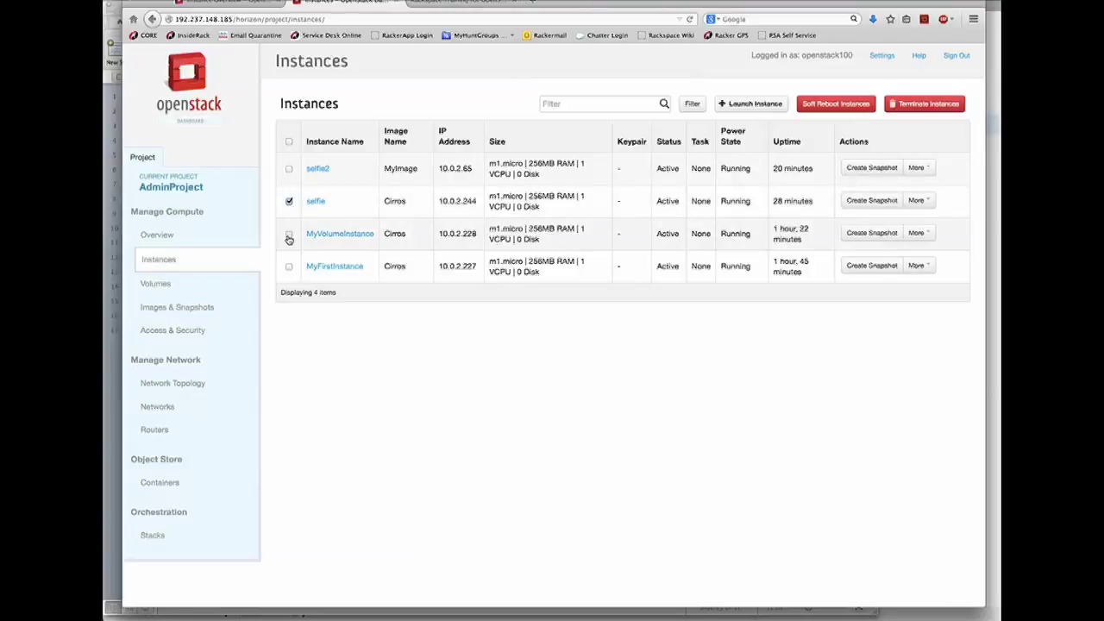
click(289, 267)
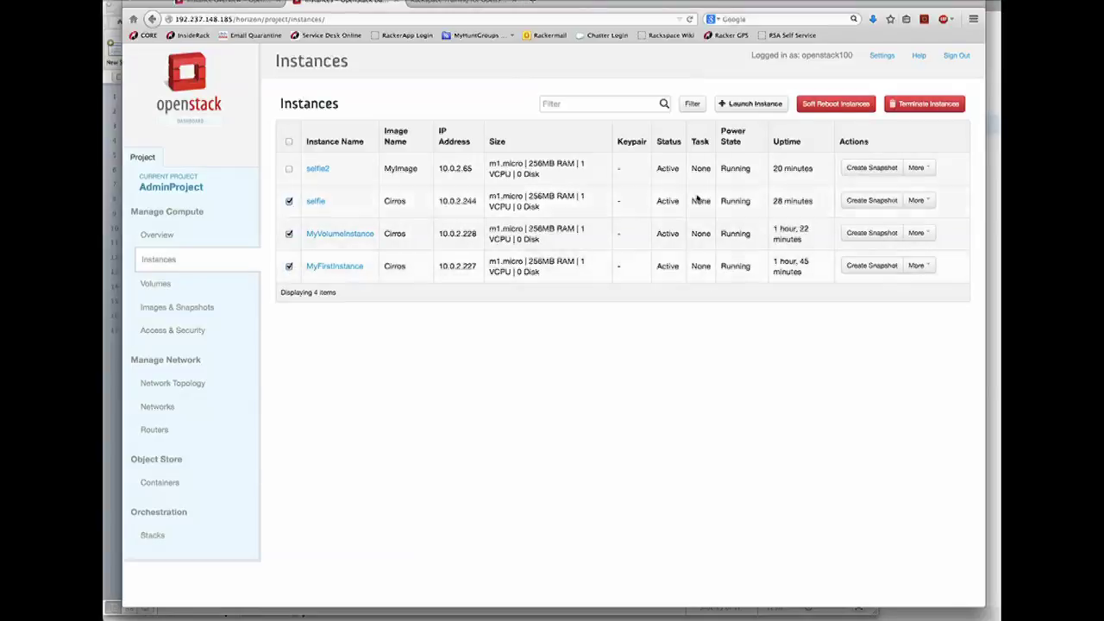
click(928, 103)
click(774, 180)
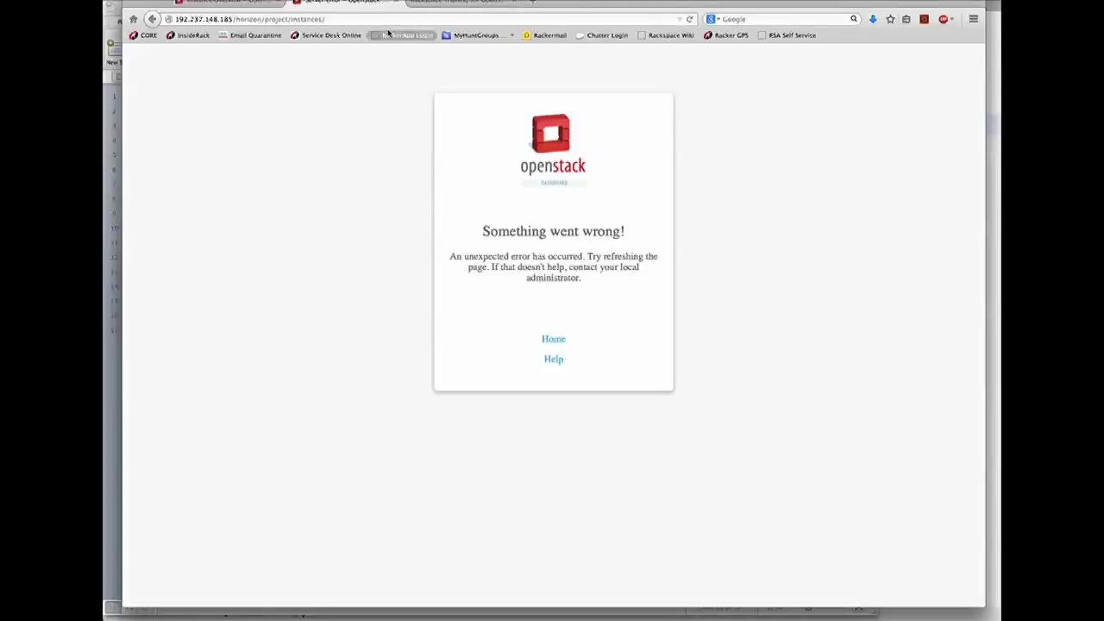
Close the dashboard page to return to the Rackspace Training for OpenStack workshop page and shift the browser window slightly
click(404, 4)
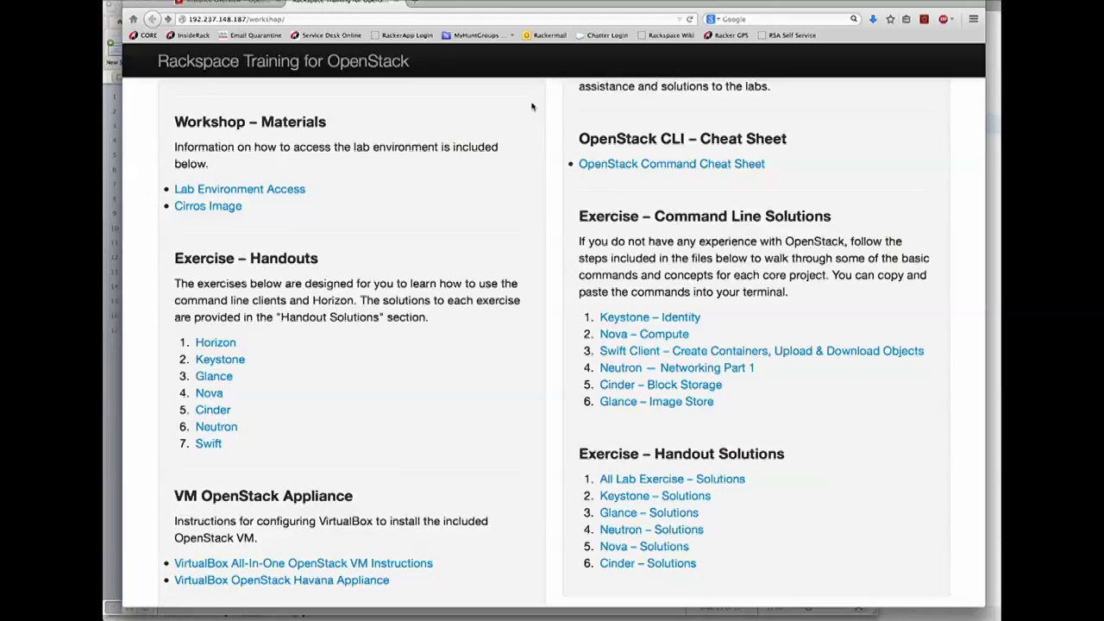
drag(621, 10, 607, 1)
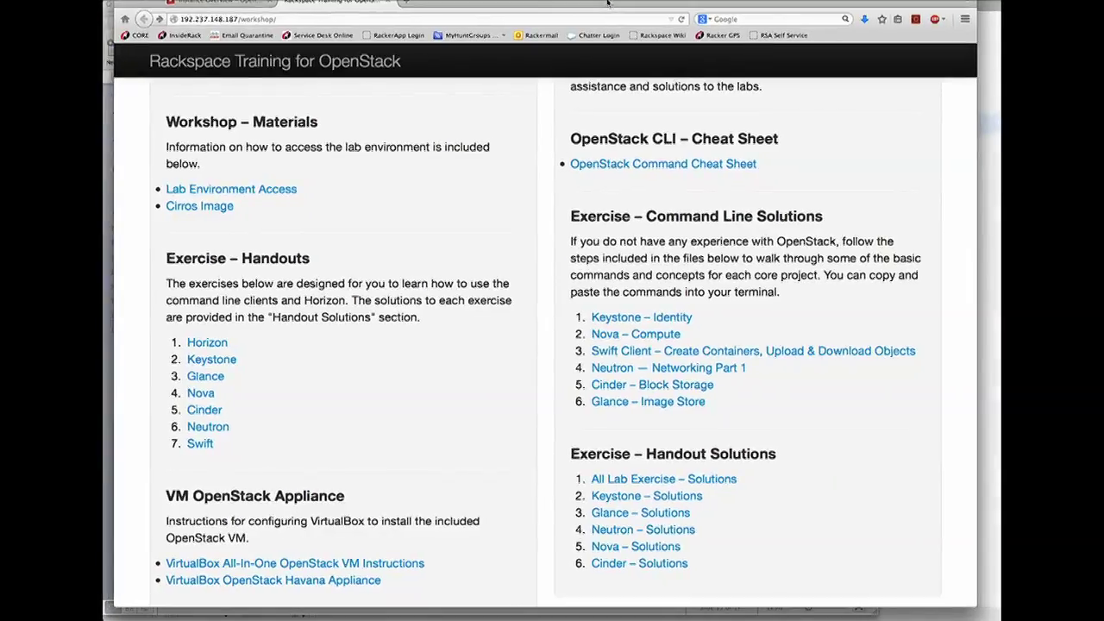